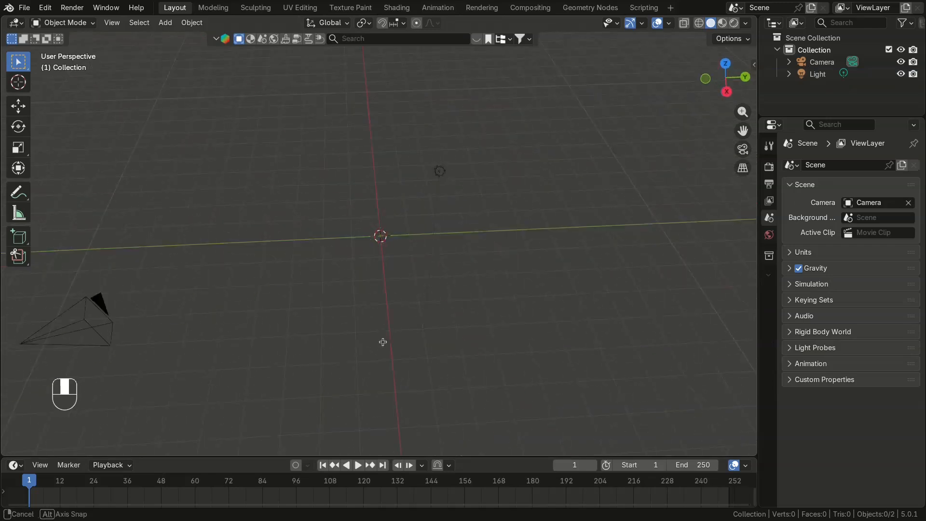
Add a mesh plane at the world origin and scale it up to about 4.14 for the floor
{"action": "key", "text": "shift"}
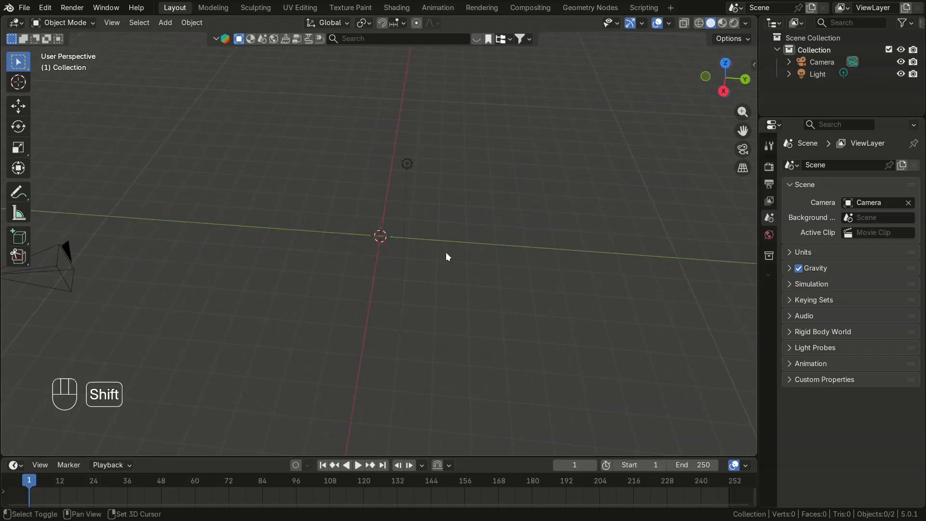
{"action": "key", "text": "shift+a"}
{"action": "mouse_move", "coordinate": [448, 269]}
{"action": "left_click", "coordinate": [504, 23]}
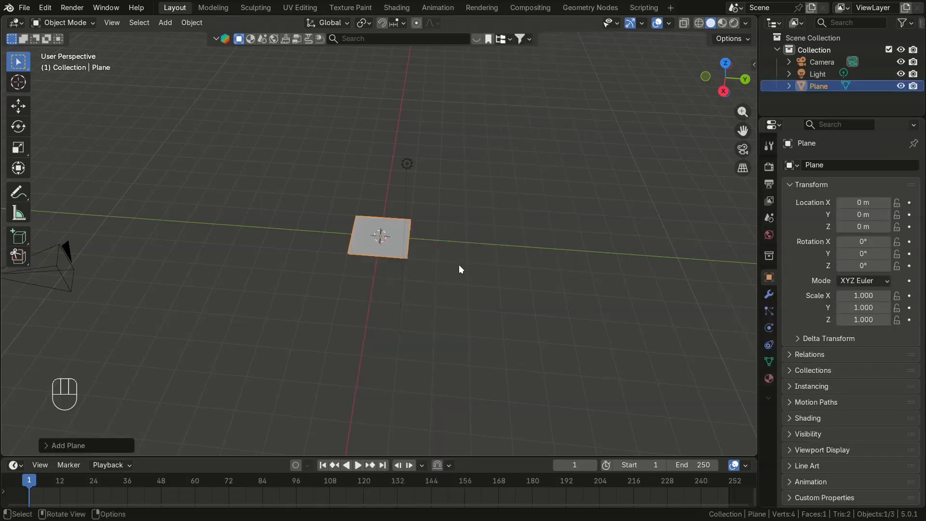
{"action": "key", "text": "s"}
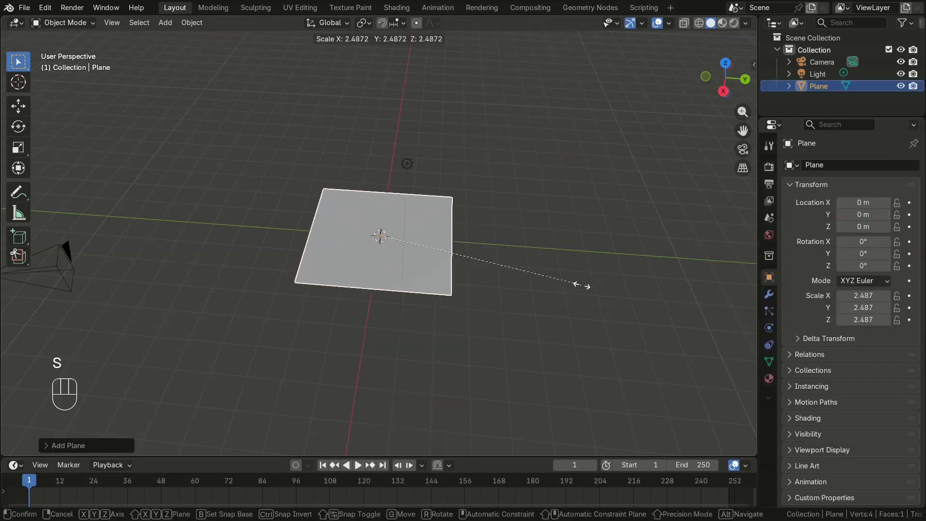
{"action": "left_click", "coordinate": [718, 307]}
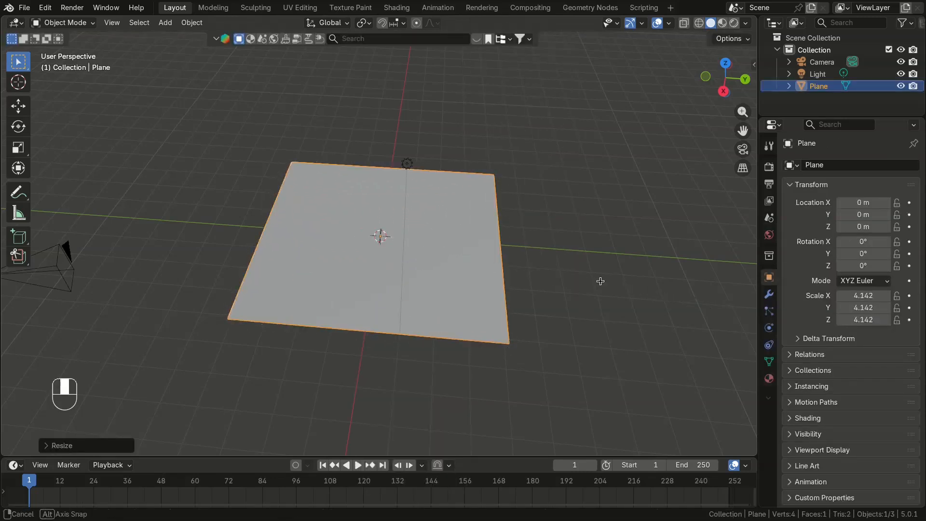
Apply the floor plane's scale so its object transform is reset
{"action": "middle_click_drag", "start_coordinate": [601, 281], "coordinate": [601, 291]}
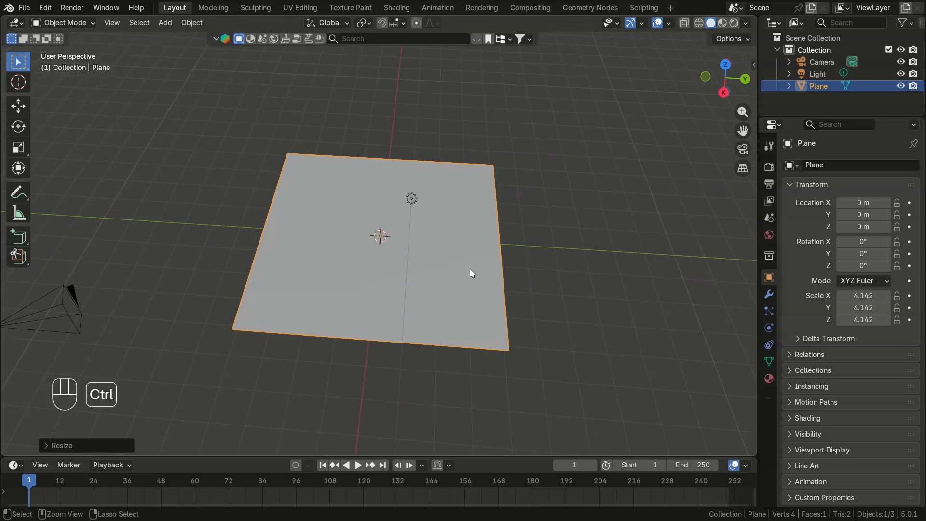
{"action": "key", "text": "ctrl+a"}
{"action": "left_click", "coordinate": [425, 293]}
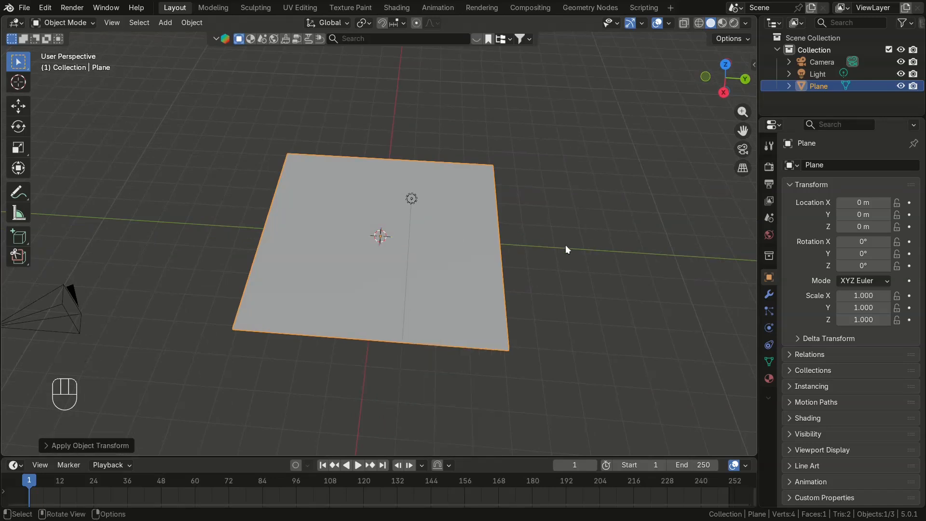
Search the asset library for "material" and assign the Damaged Plaster material to the floor plane
{"action": "left_click", "coordinate": [375, 41]}
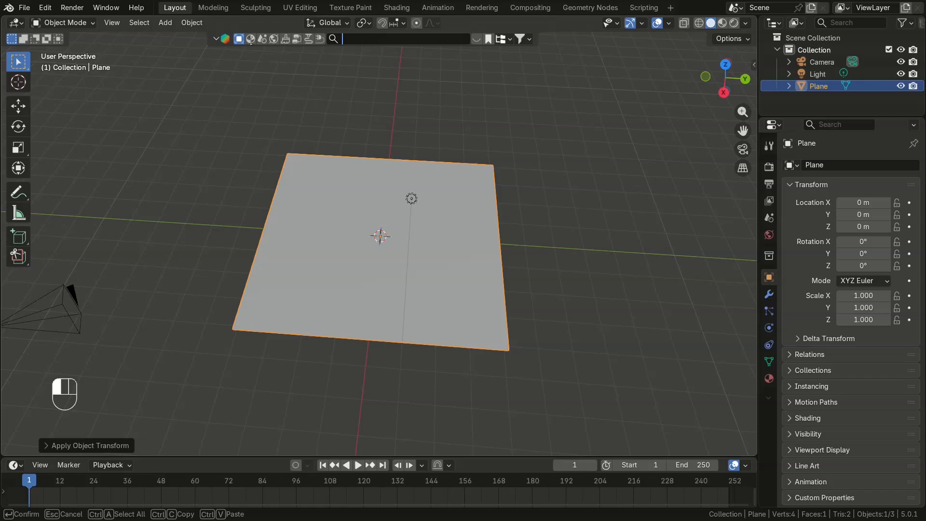
{"action": "type", "text": "material"}
{"action": "key", "text": "Return"}
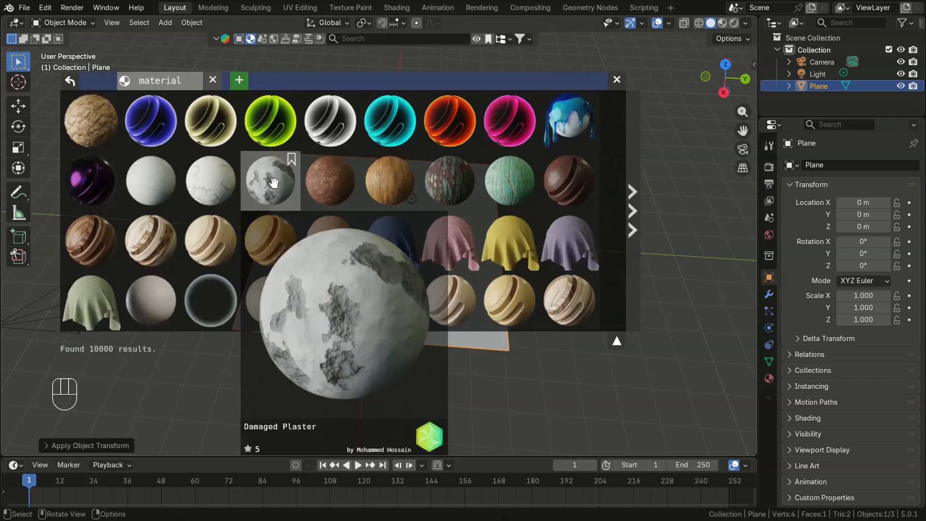
{"action": "left_click", "coordinate": [274, 182]}
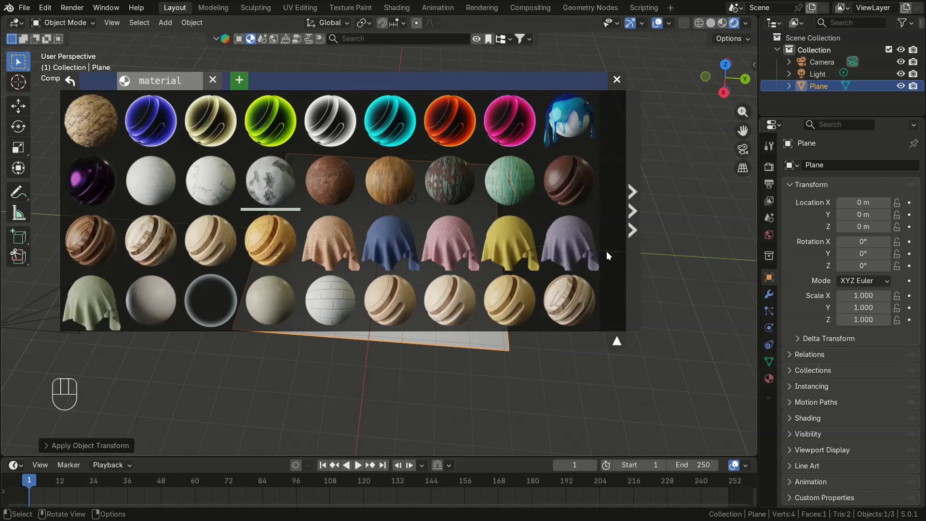
{"action": "left_click", "coordinate": [617, 80]}
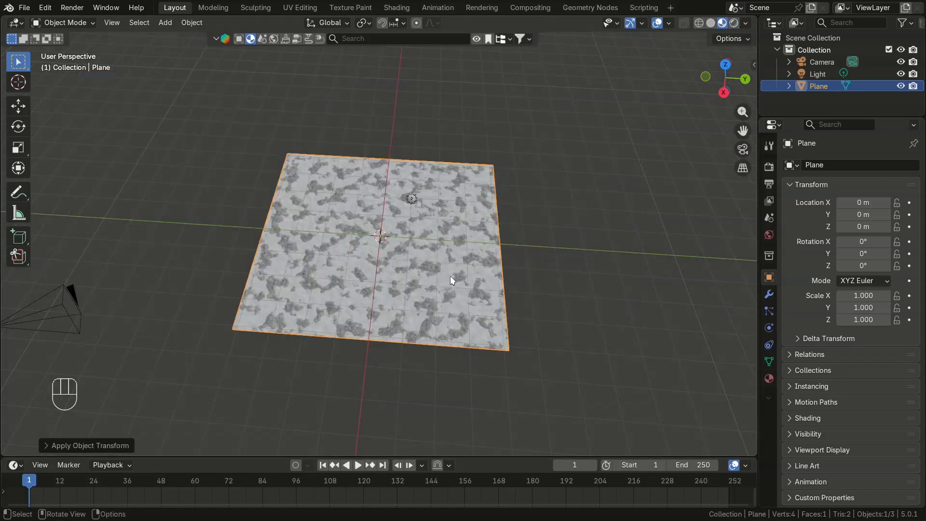
Extrude the floor plane's far edge about 4.75 m upward along Z to form a back wall
{"action": "key", "text": "Tab"}
{"action": "key", "text": "2"}
{"action": "left_click", "coordinate": [408, 161]}
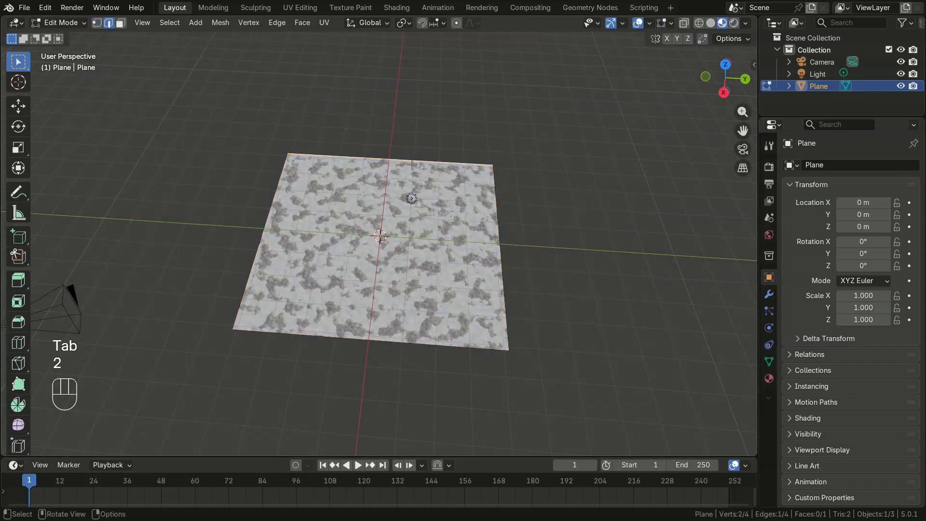
{"action": "key", "text": "e"}
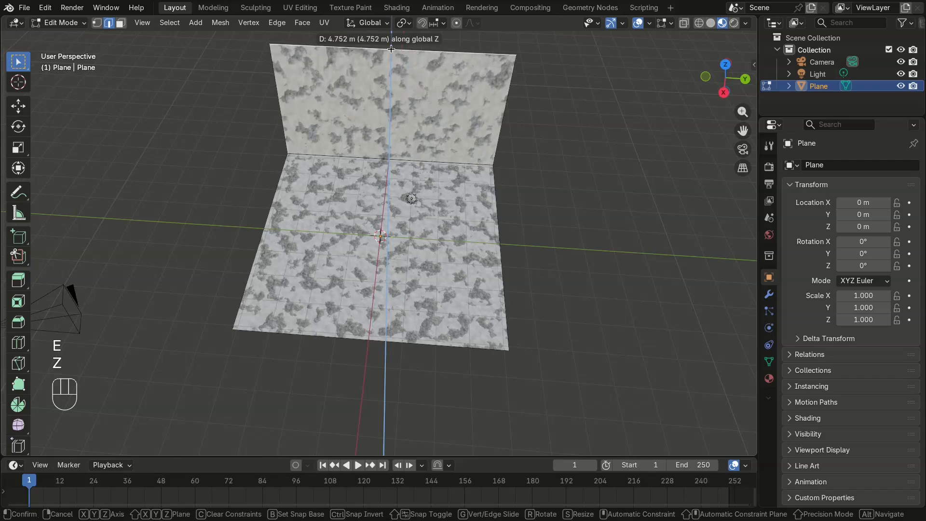
{"action": "left_click", "coordinate": [391, 50]}
Separate the back wall face from the floor into its own object and return to Object Mode
{"action": "middle_click_drag", "start_coordinate": [587, 140], "coordinate": [448, 131]}
{"action": "left_click", "coordinate": [449, 131]}
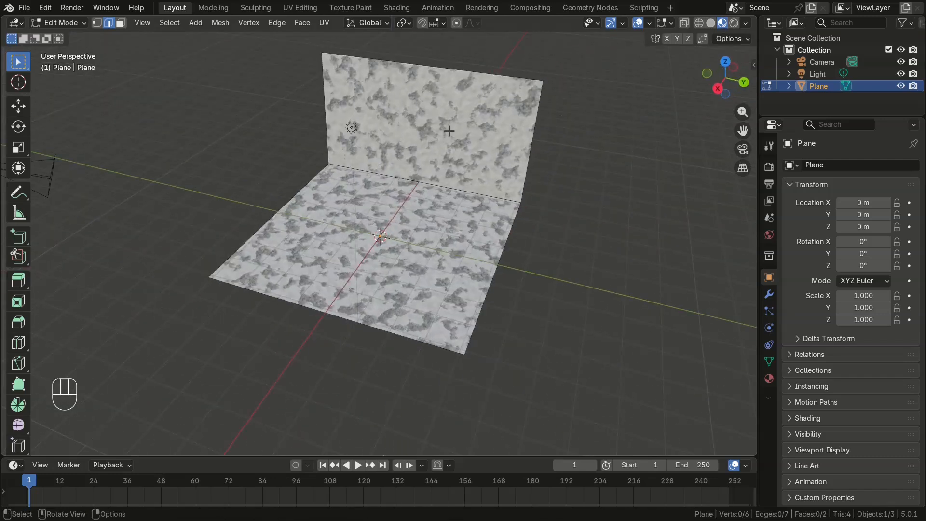
{"action": "key", "text": "3"}
{"action": "left_click", "coordinate": [453, 138]}
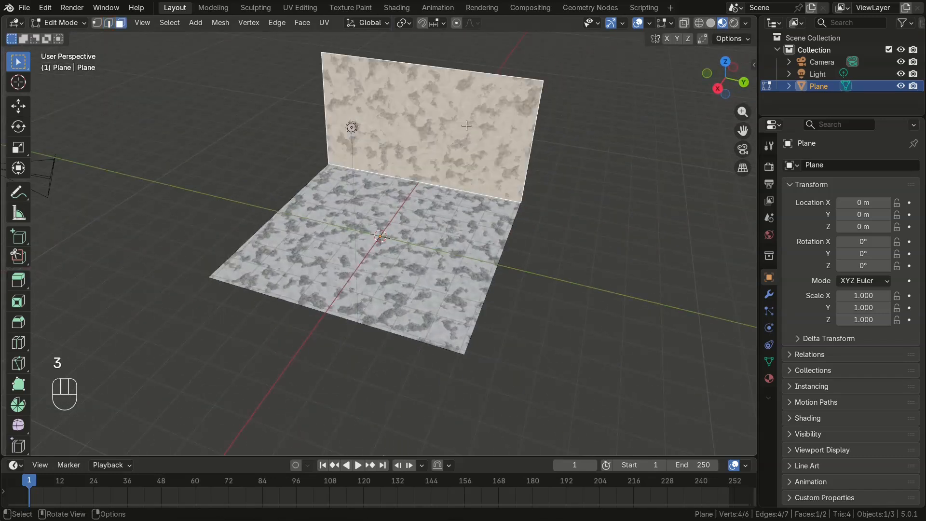
{"action": "key", "text": "p"}
{"action": "left_click", "coordinate": [444, 129]}
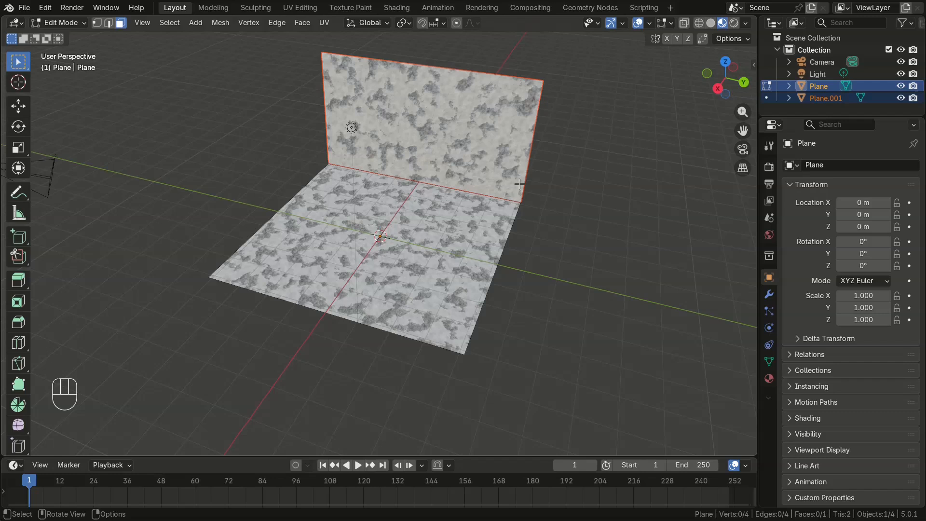
{"action": "key", "text": "Tab"}
Search the material library for "bricks" and assign an orange-brown brick material to the back wall
{"action": "left_click", "coordinate": [453, 139]}
{"action": "key", "text": "Tab"}
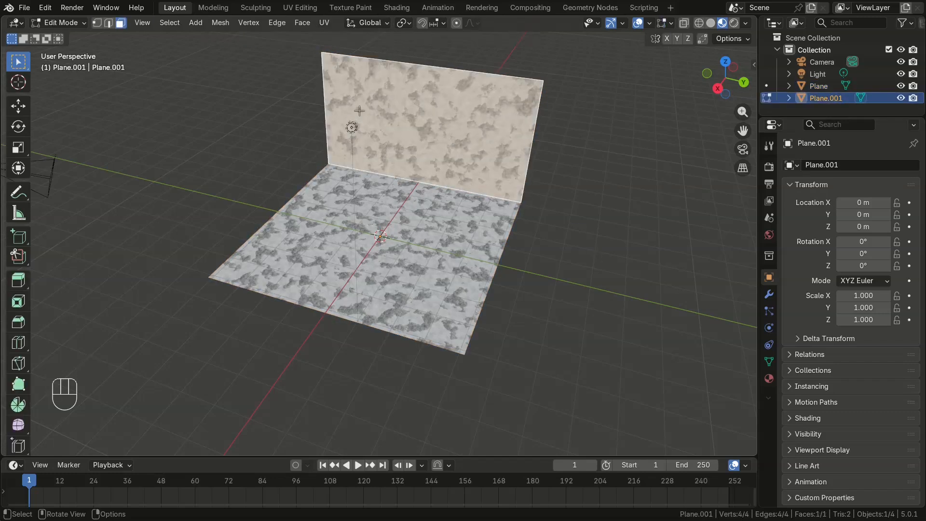
{"action": "key", "text": "Tab"}
{"action": "left_click", "coordinate": [251, 41]}
{"action": "left_click", "coordinate": [379, 39]}
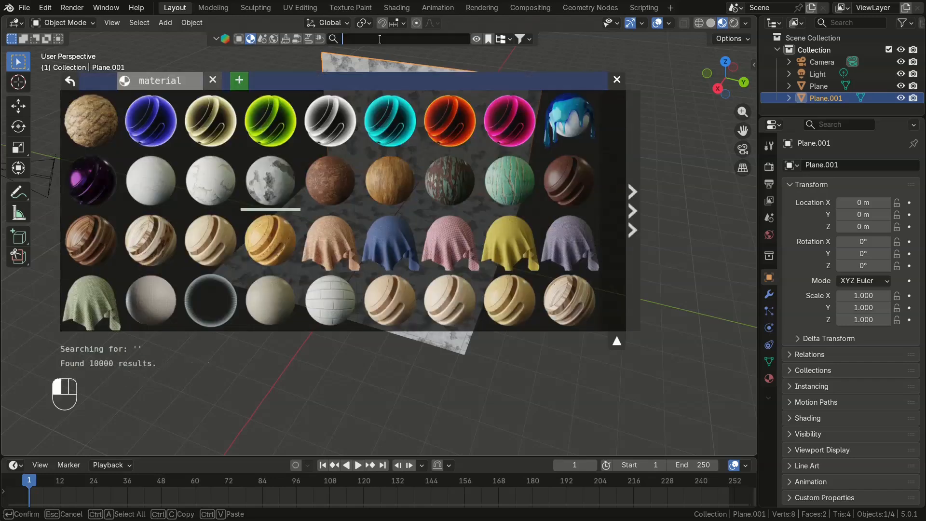
{"action": "type", "text": "bricks"}
{"action": "key", "text": "Return"}
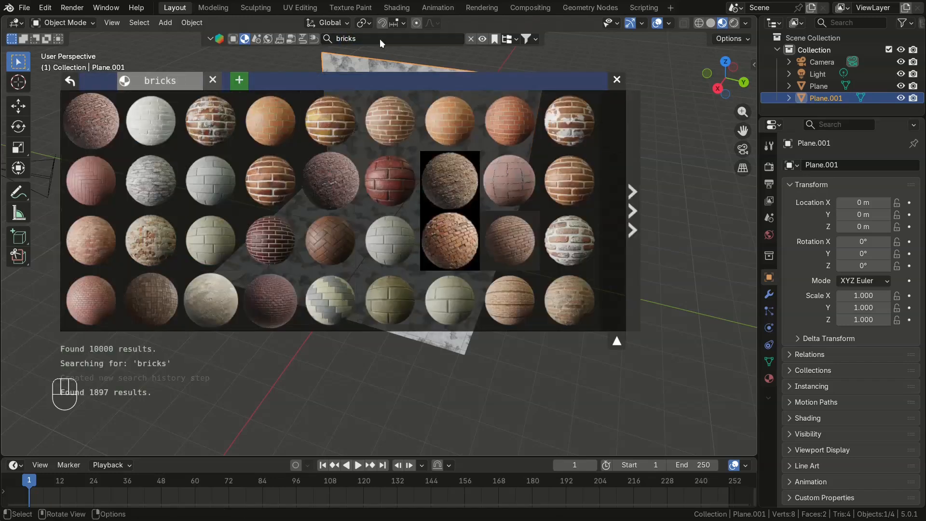
{"action": "mouse_move", "coordinate": [340, 122]}
{"action": "left_click_drag", "start_coordinate": [344, 121], "coordinate": [375, 68]}
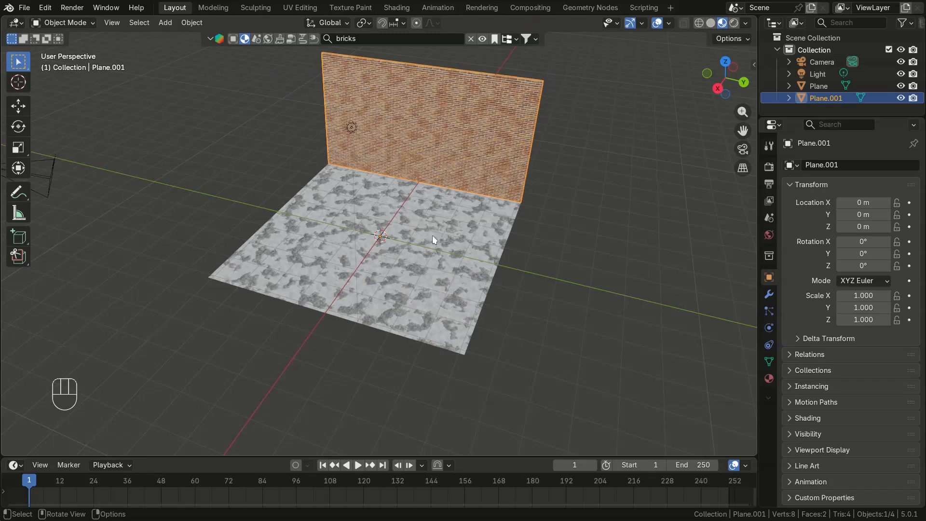
Add a second mesh plane at the origin and raise it about 0.13 m above the floor along Z
{"action": "left_click", "coordinate": [422, 263]}
{"action": "middle_click_drag", "start_coordinate": [599, 228], "coordinate": [556, 168]}
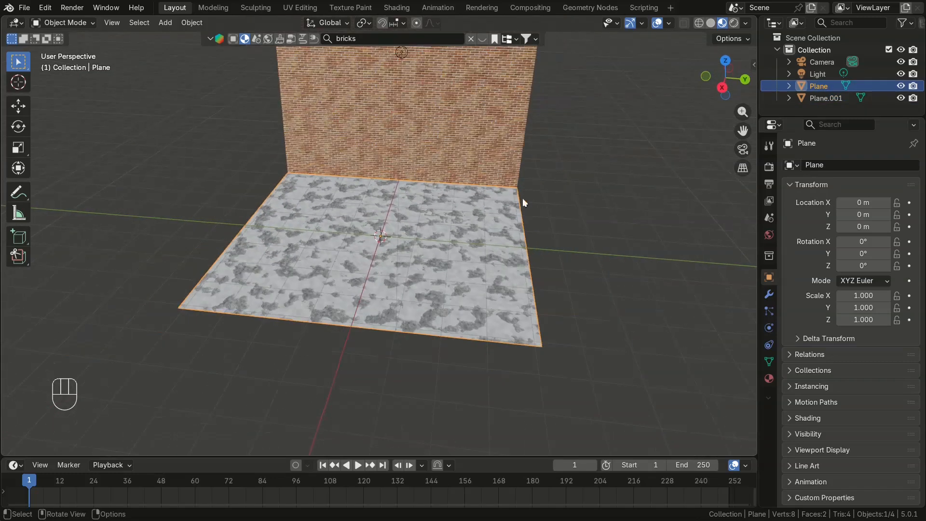
{"action": "middle_click_drag", "start_coordinate": [522, 198], "coordinate": [467, 264]}
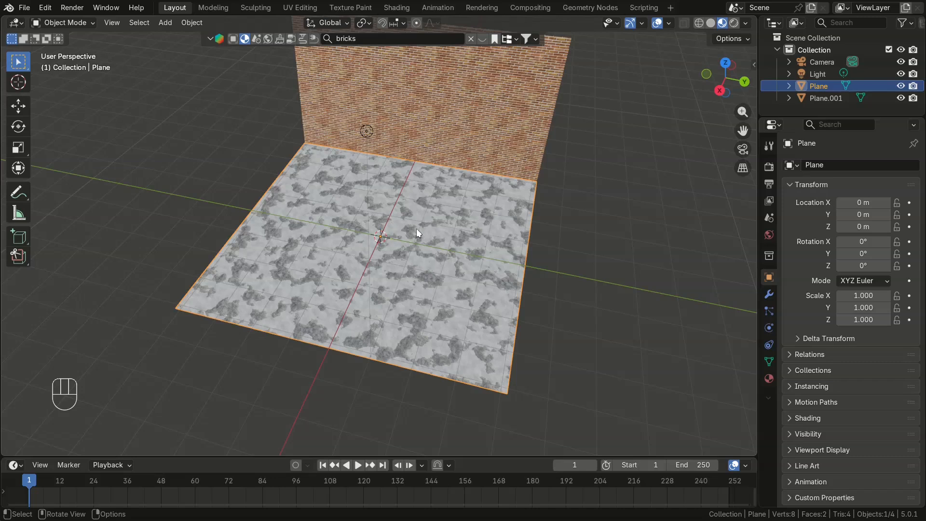
{"action": "key", "text": "shift+a"}
{"action": "mouse_move", "coordinate": [423, 228]}
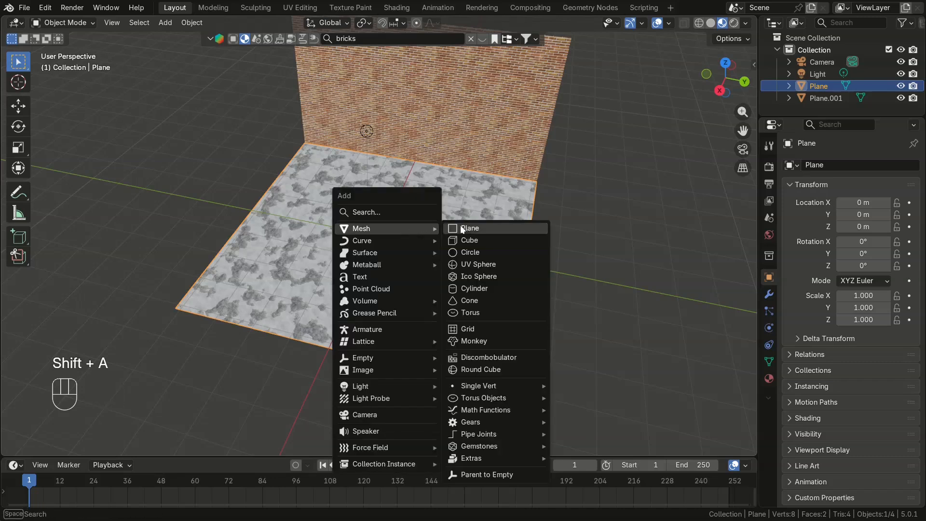
{"action": "left_click", "coordinate": [472, 229]}
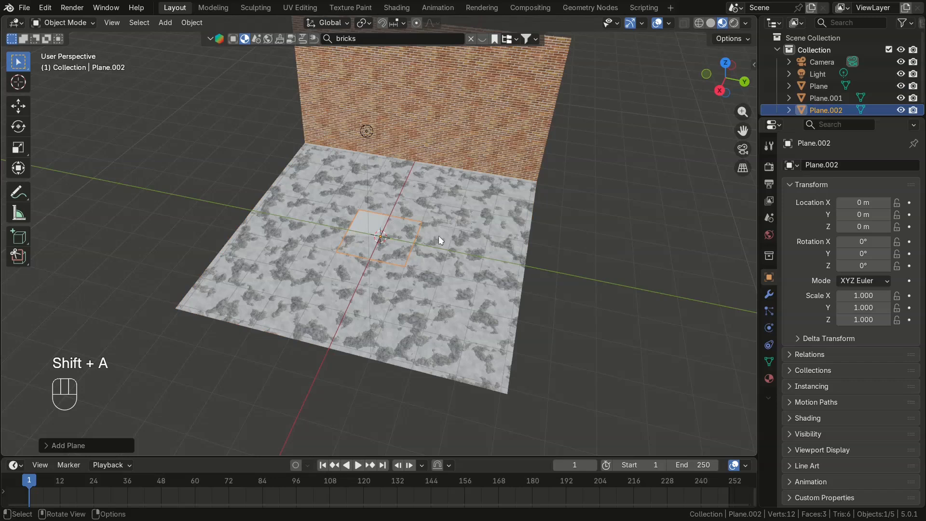
{"action": "key", "text": "g"}
{"action": "key", "text": "z"}
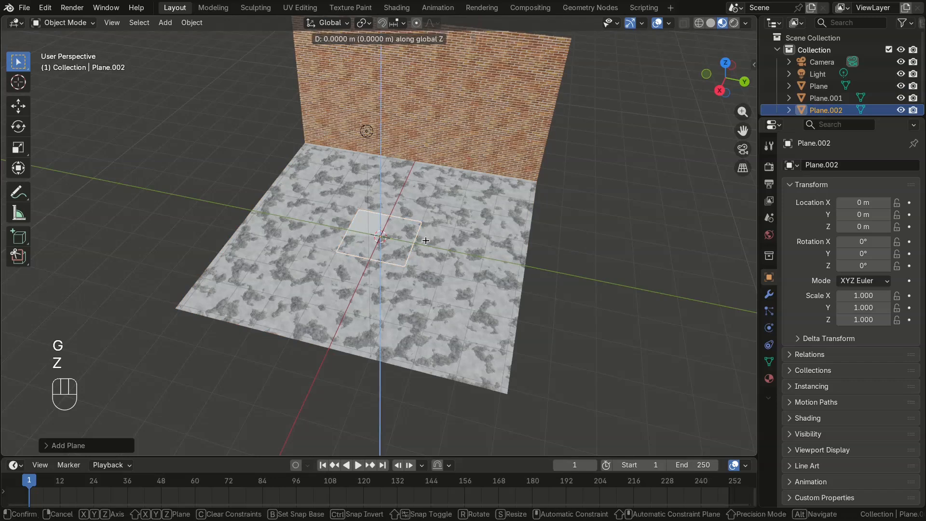
{"action": "left_click", "coordinate": [423, 237]}
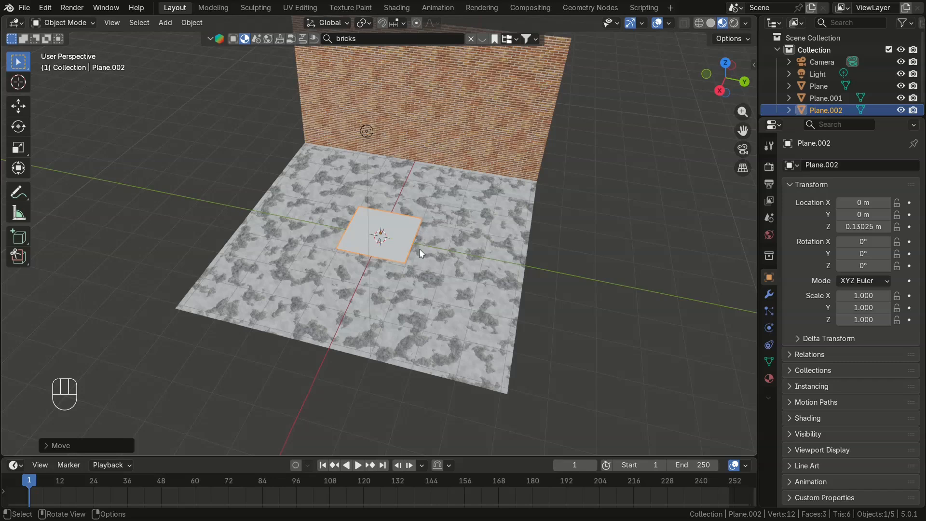
{"action": "key", "text": "s"}
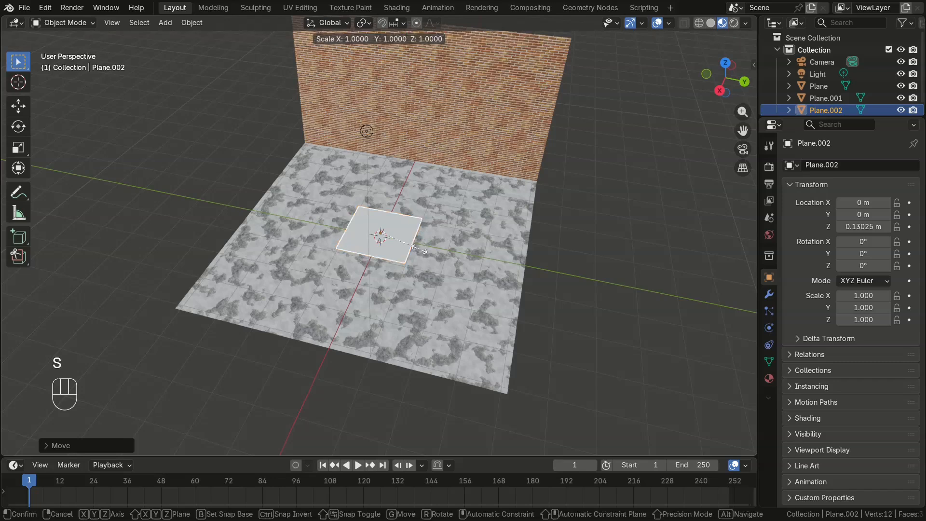
{"action": "key", "text": "x"}
{"action": "key", "text": "Escape"}
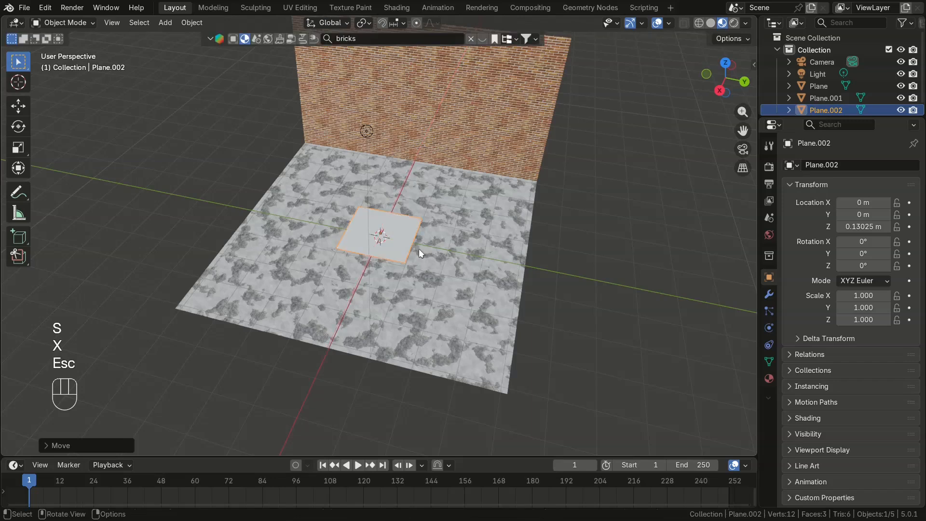
Stretch the small plane to about 1.35 along Y and rotate it 90° about the Y axis
{"action": "key", "text": "s"}
{"action": "key", "text": "y"}
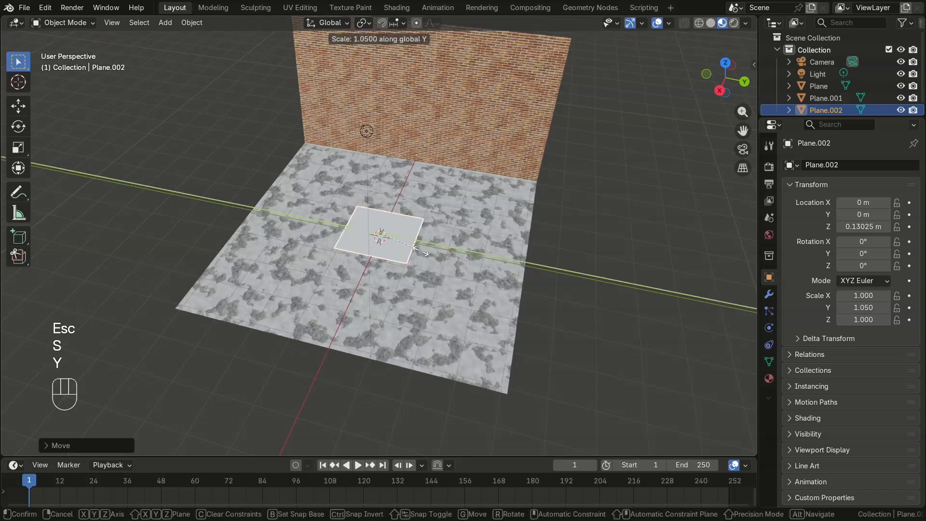
{"action": "left_click", "coordinate": [433, 251]}
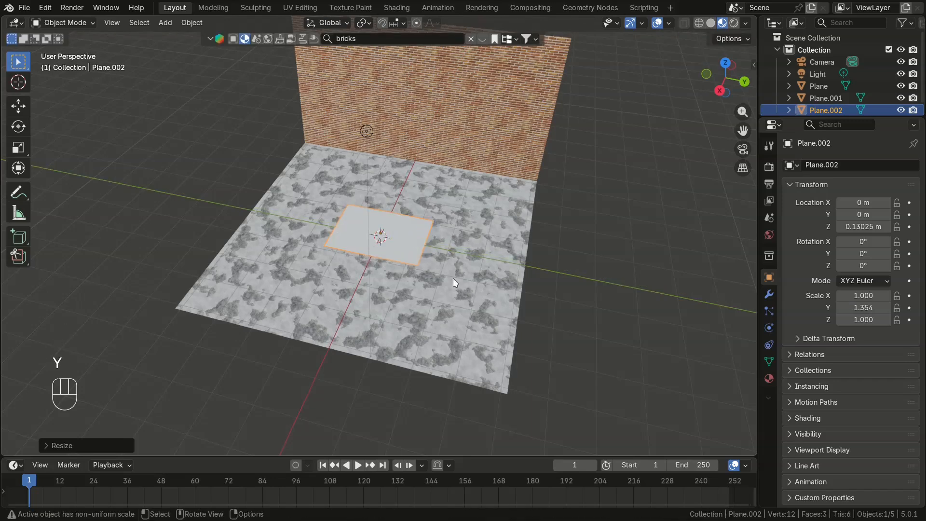
{"action": "key", "text": "r"}
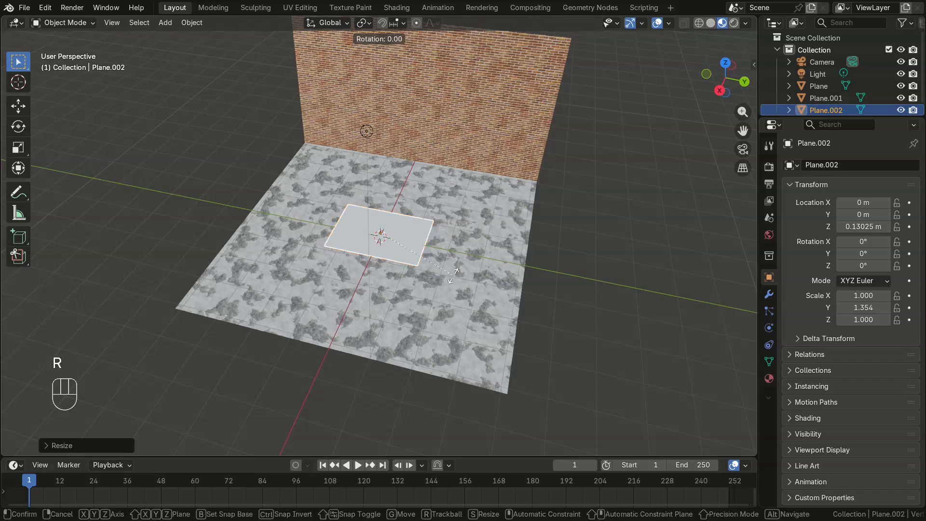
{"action": "type", "text": "y"}
{"action": "type", "text": "90"}
{"action": "key", "text": "Return"}
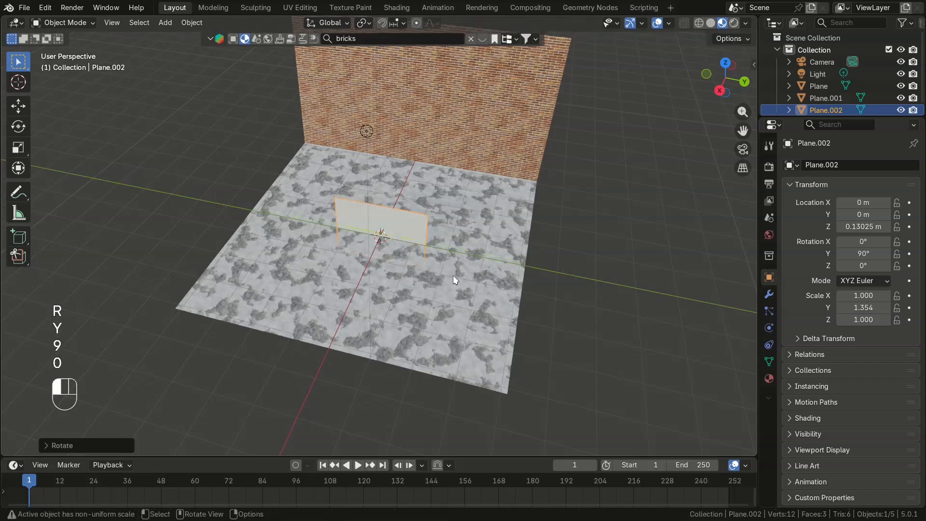
Raise the upright plane along Z to a height of about 4.15 m
{"action": "key", "text": "g"}
{"action": "key", "text": "z"}
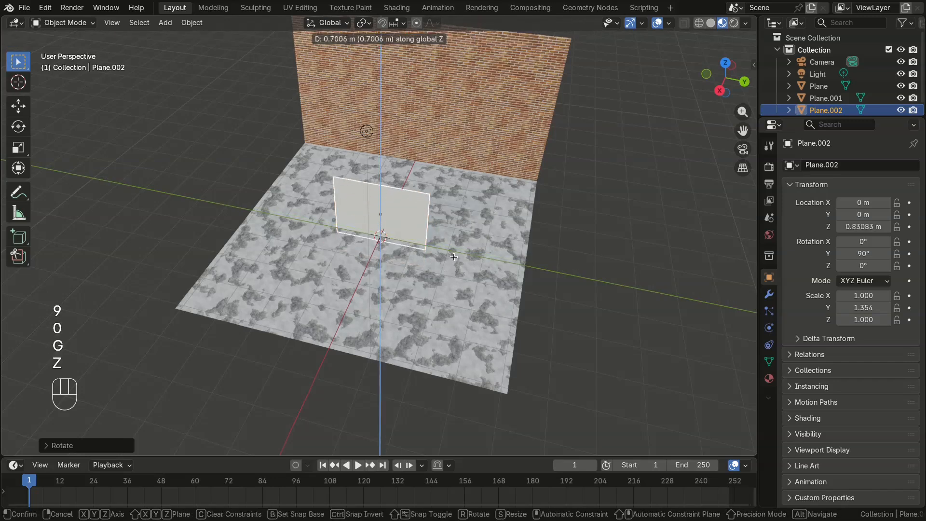
{"action": "left_click", "coordinate": [461, 149]}
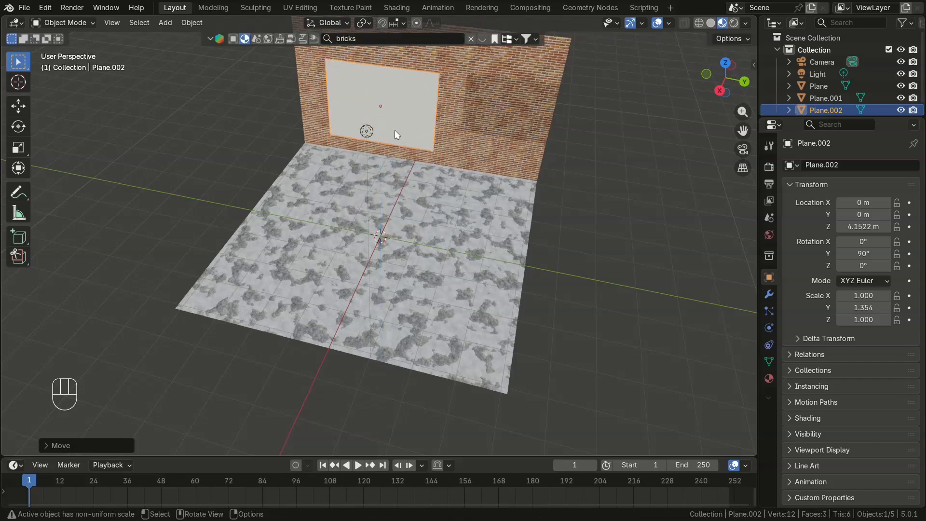
Enter Edit Mode on the upright plane with face selection and select its single face
{"action": "middle_click_drag", "start_coordinate": [394, 129], "coordinate": [422, 120]}
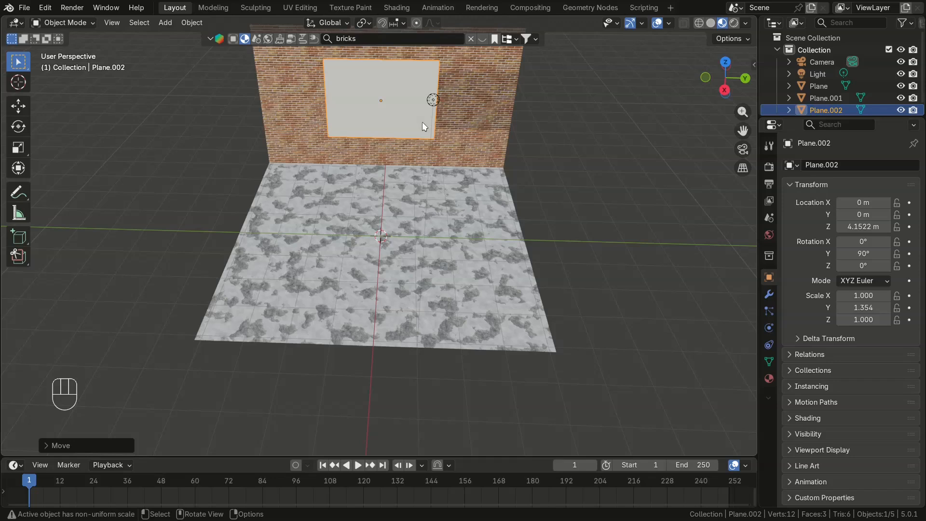
{"action": "key", "text": "KP_1"}
{"action": "key", "text": "KP_3"}
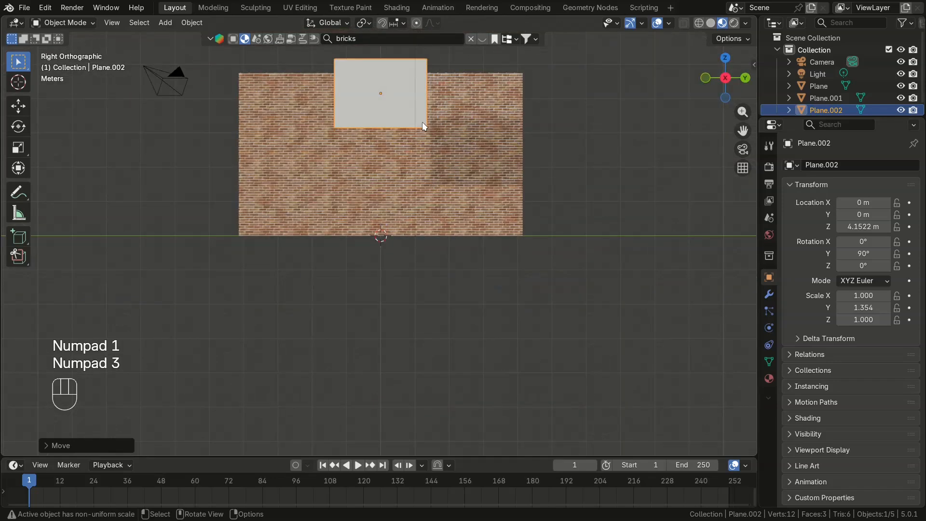
{"action": "key", "text": "KP_Decimal"}
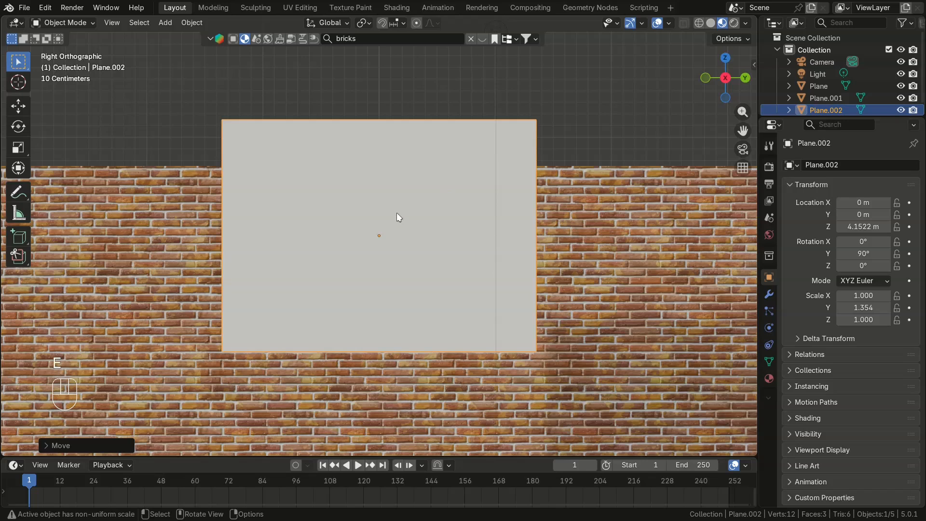
{"action": "key", "text": "Tab"}
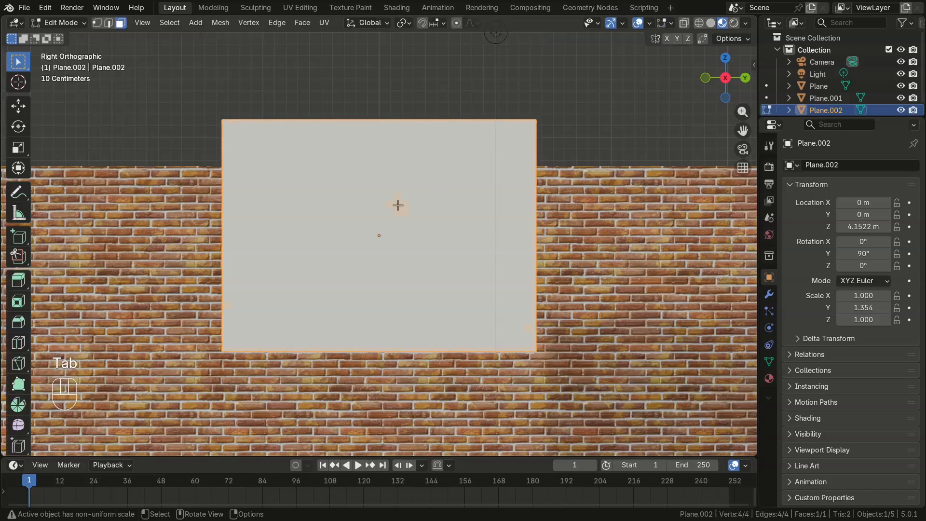
{"action": "key", "text": "3"}
{"action": "left_click", "coordinate": [397, 205]}
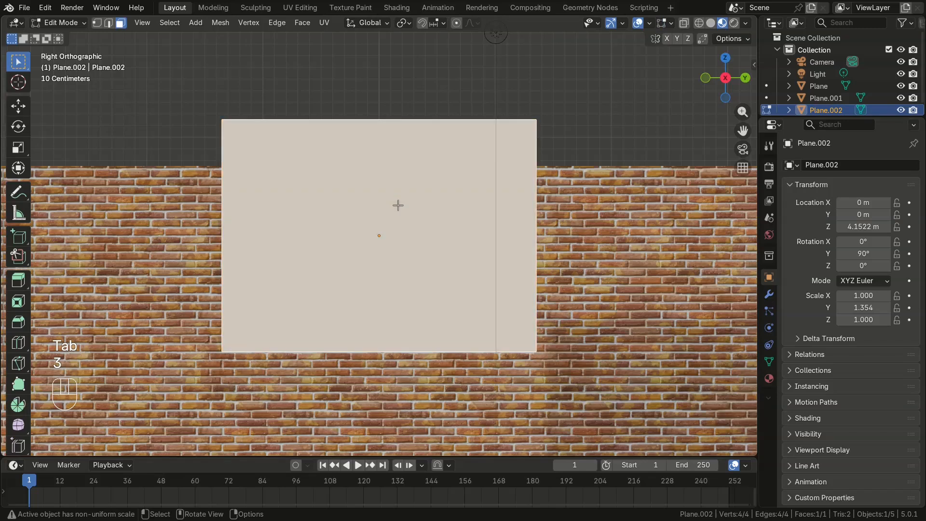
{"action": "key", "text": "e"}
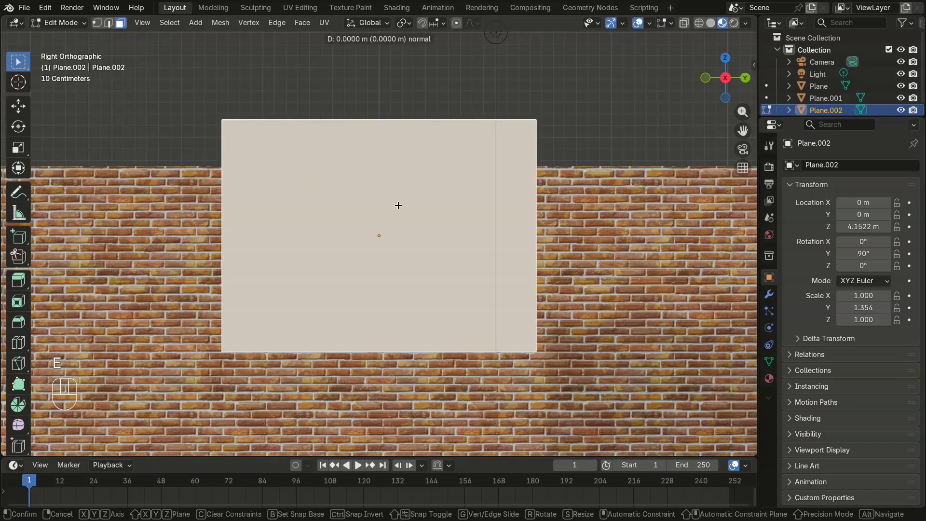
{"action": "left_click", "coordinate": [397, 206]}
{"action": "middle_click_drag", "start_coordinate": [398, 205], "coordinate": [444, 220]}
{"action": "key", "text": "ctrl+z"}
Extrude the upright plane's face about 0.105 m toward the brick wall to give it thickness
{"action": "key", "text": "e"}
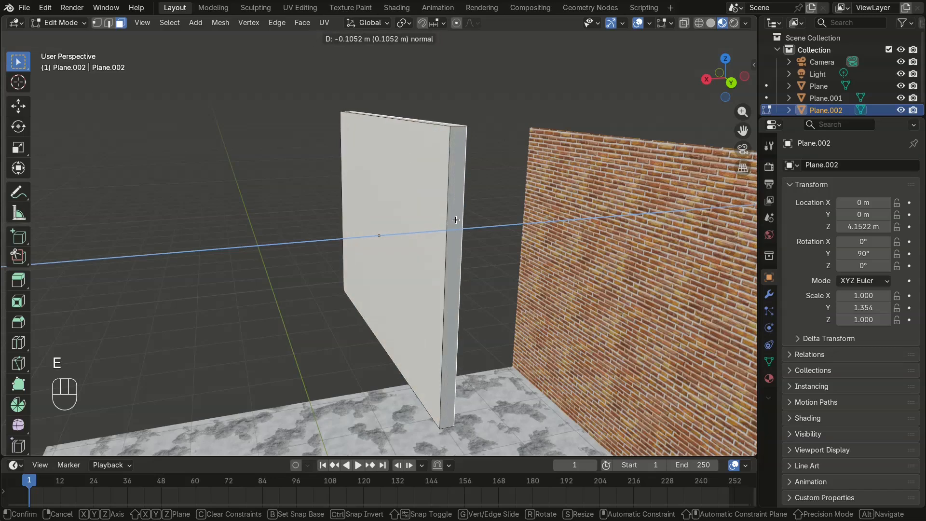
{"action": "left_click", "coordinate": [456, 219]}
{"action": "middle_click_drag", "start_coordinate": [306, 252], "coordinate": [420, 215]}
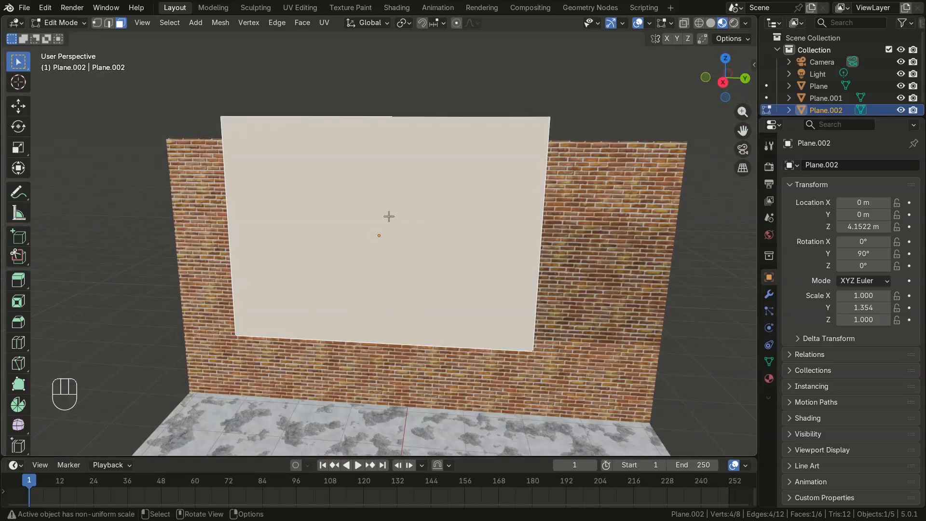
Add one vertical loop cut to the slab and slide it about 0.57 toward the slab's left edge
{"action": "key", "text": "i"}
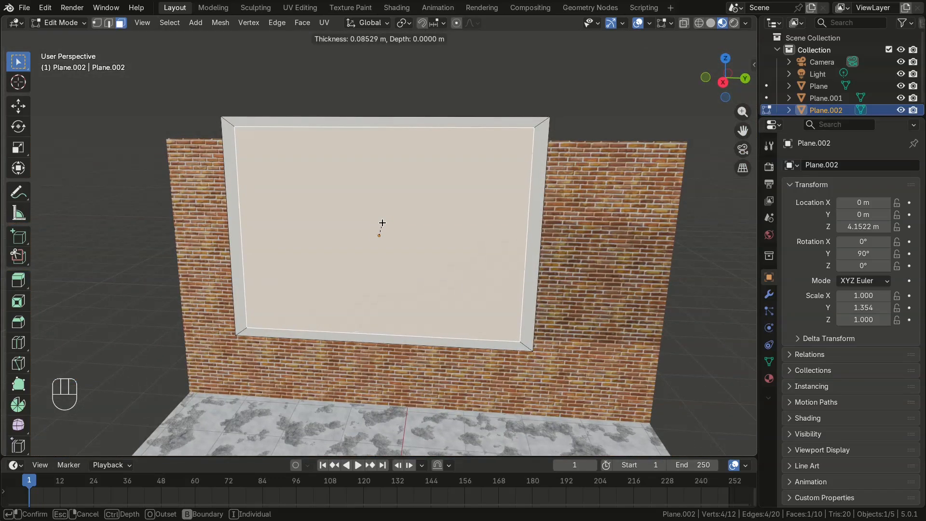
{"action": "key", "text": "Escape"}
{"action": "key", "text": "ctrl+r"}
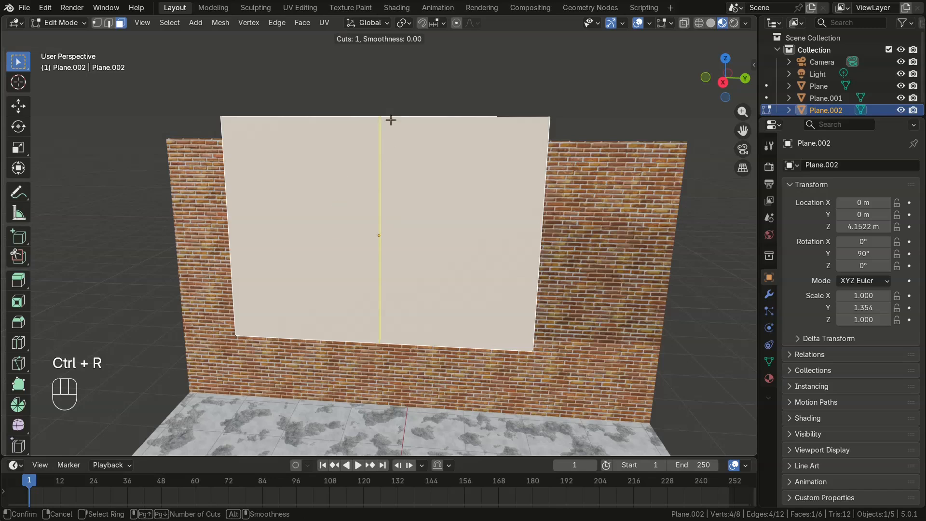
{"action": "left_click", "coordinate": [390, 120]}
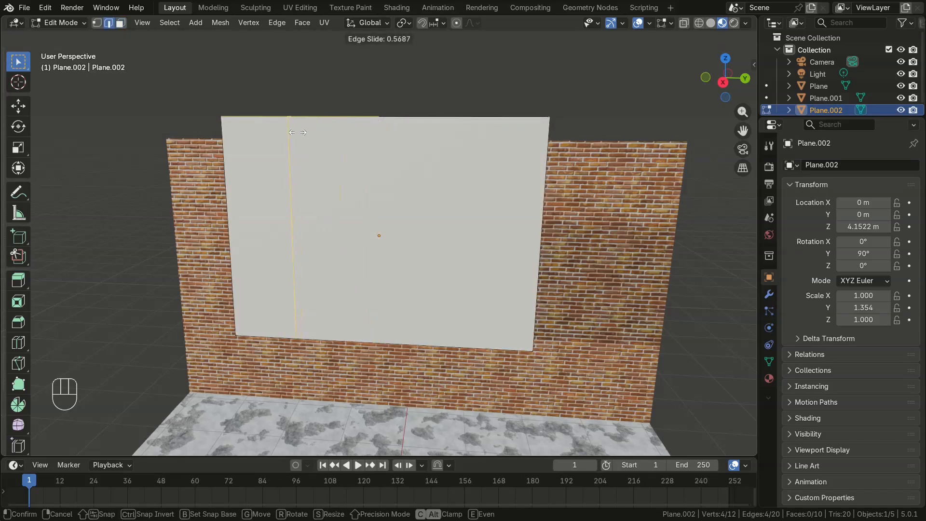
{"action": "left_click", "coordinate": [297, 132]}
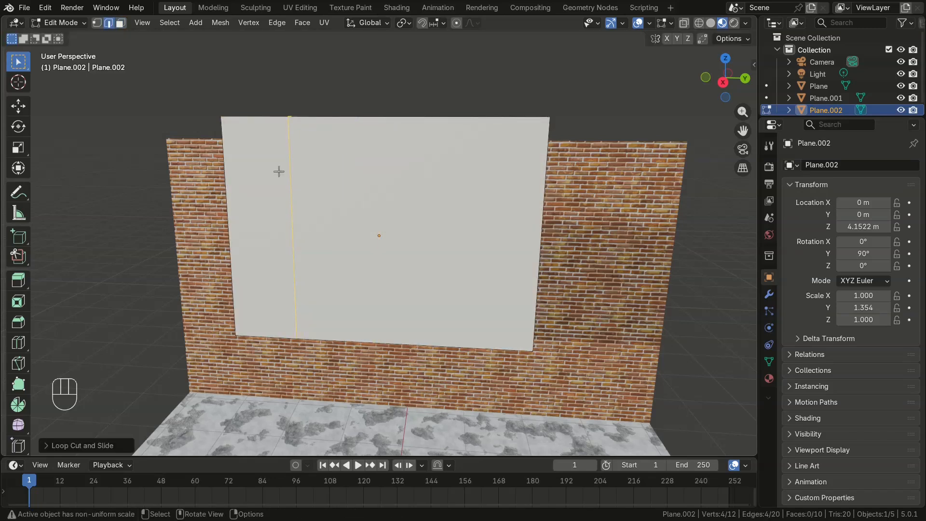
Knife-cut the slab's narrow left strip horizontally along Y, about a third of the way up from its lower edge
{"action": "key", "text": "3"}
{"action": "left_click", "coordinate": [263, 177]}
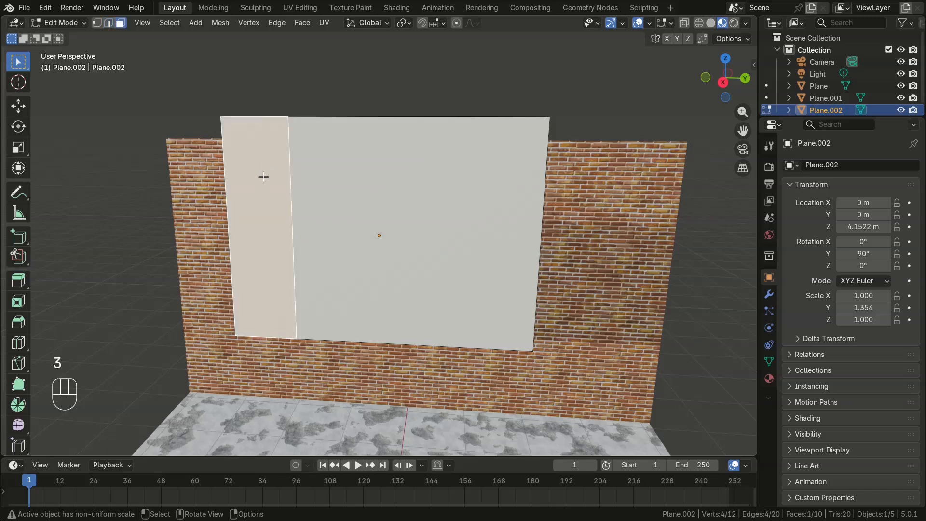
{"action": "key", "text": "k"}
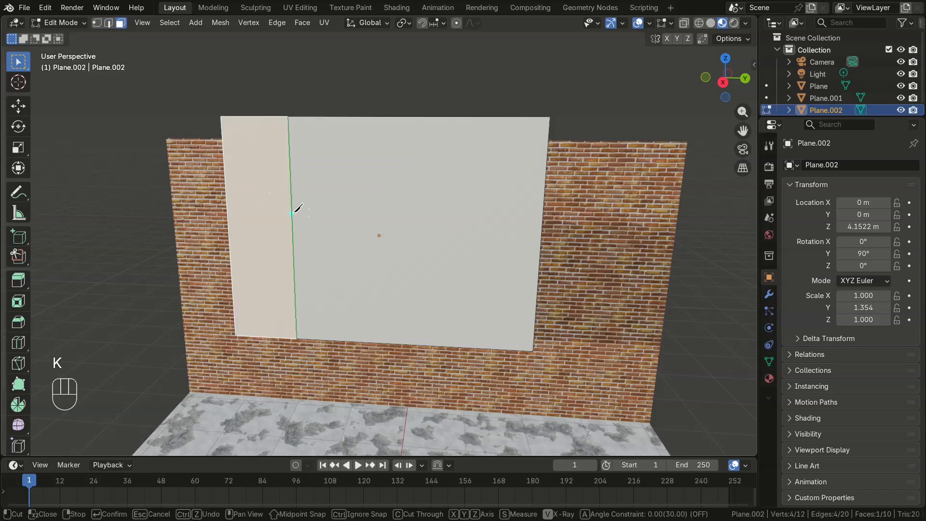
{"action": "left_click", "coordinate": [294, 264]}
{"action": "key", "text": "y"}
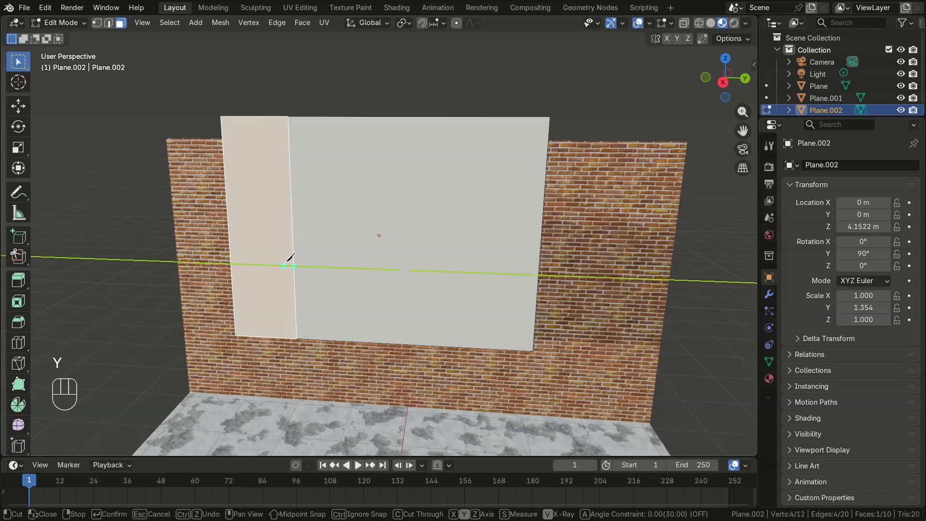
{"action": "left_click", "coordinate": [231, 264]}
{"action": "key", "text": "Return"}
Inset the slab's lower-left face to leave a narrow border around it
{"action": "left_click", "coordinate": [263, 304]}
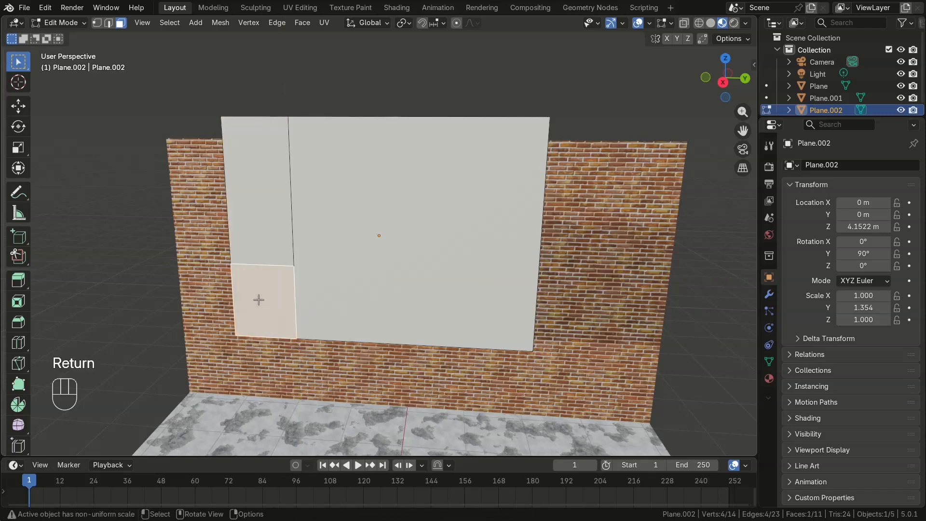
{"action": "scroll", "coordinate": [257, 337], "scroll_direction": "up", "scroll_amount": 2}
{"action": "key", "text": "i"}
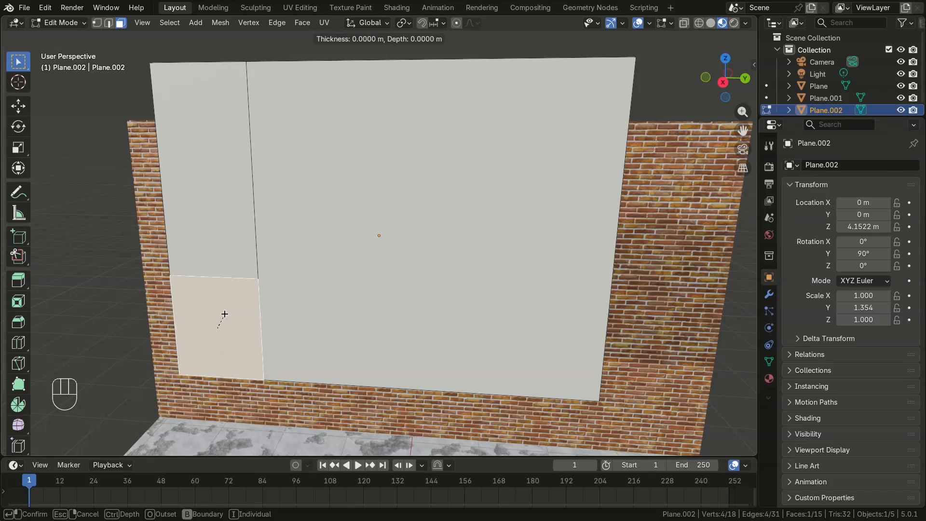
{"action": "key", "text": "Escape"}
{"action": "key", "text": "i"}
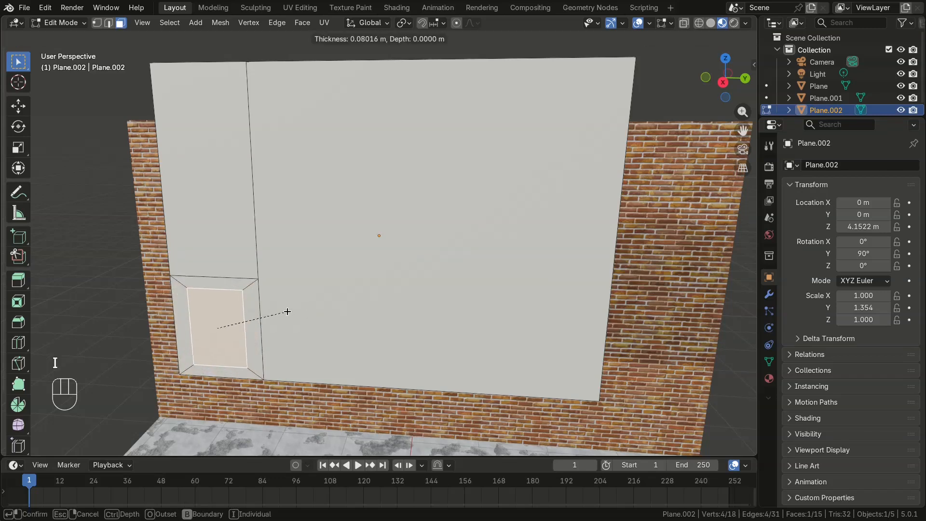
{"action": "left_click", "coordinate": [291, 309]}
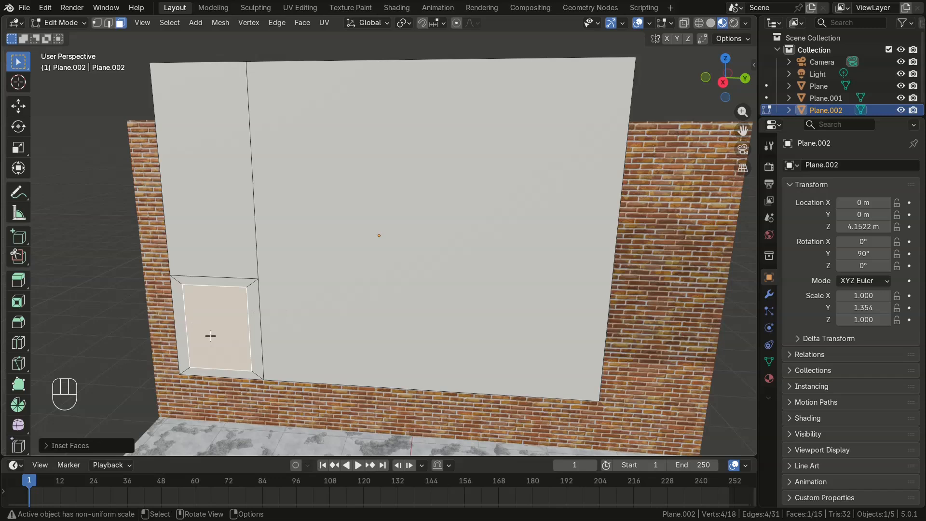
Extrude the inset face about 0.04 m inward to form a shallow recess
{"action": "key", "text": "e"}
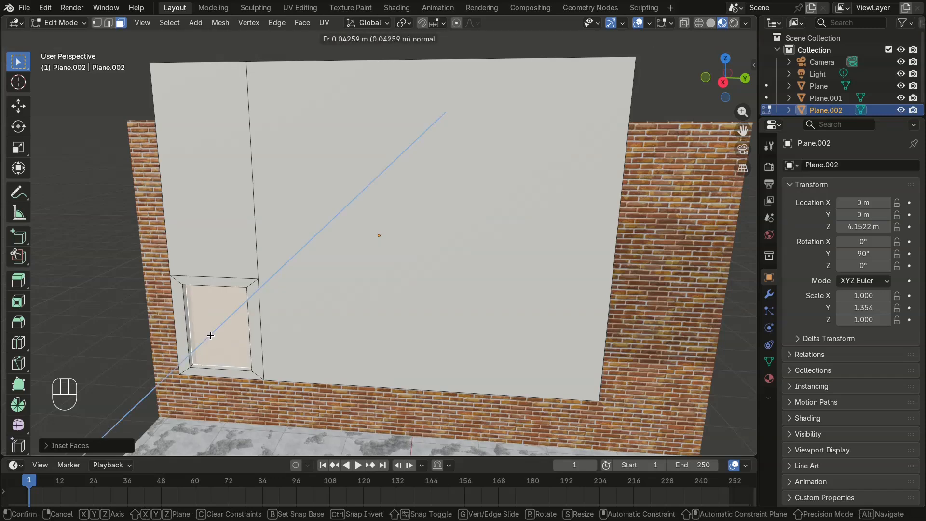
{"action": "left_click", "coordinate": [213, 339]}
{"action": "mouse_move", "coordinate": [212, 339]}
{"action": "middle_mouse_down"}
{"action": "mouse_move", "coordinate": [211, 351]}
{"action": "mouse_move", "coordinate": [232, 325]}
{"action": "mouse_move", "coordinate": [202, 345]}
{"action": "middle_mouse_up"}
Subdivide the recessed face three times into an 8 by 8 grid
{"action": "left_click", "coordinate": [201, 348]}
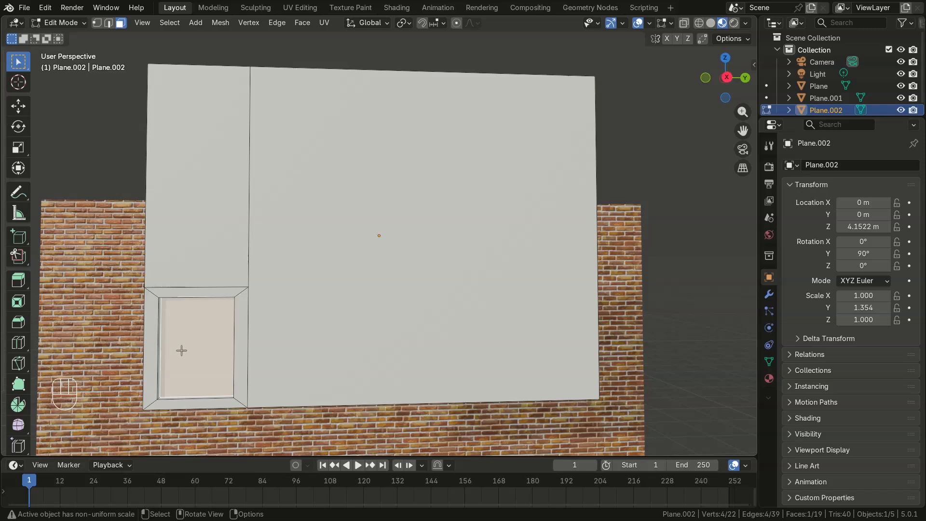
{"action": "right_click", "coordinate": [188, 333]}
{"action": "left_click", "coordinate": [148, 305]}
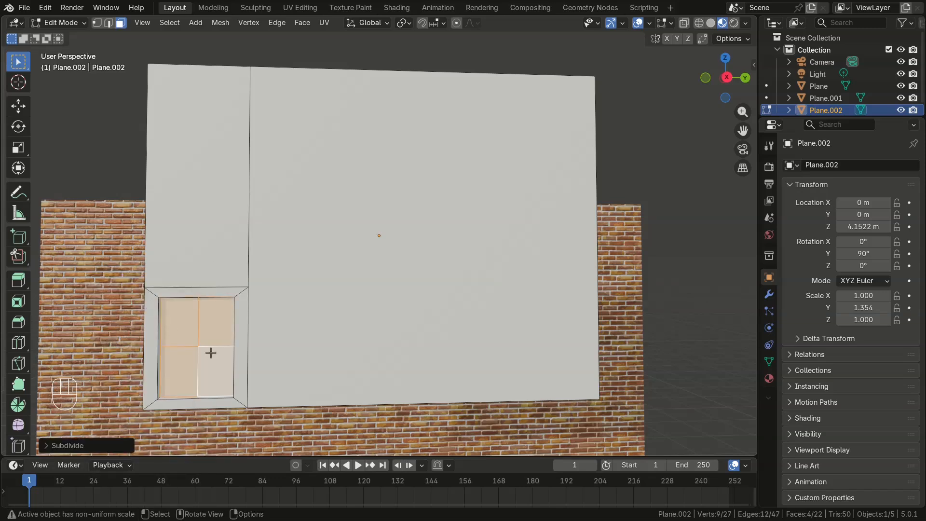
{"action": "right_click", "coordinate": [195, 326]}
{"action": "left_click", "coordinate": [150, 292]}
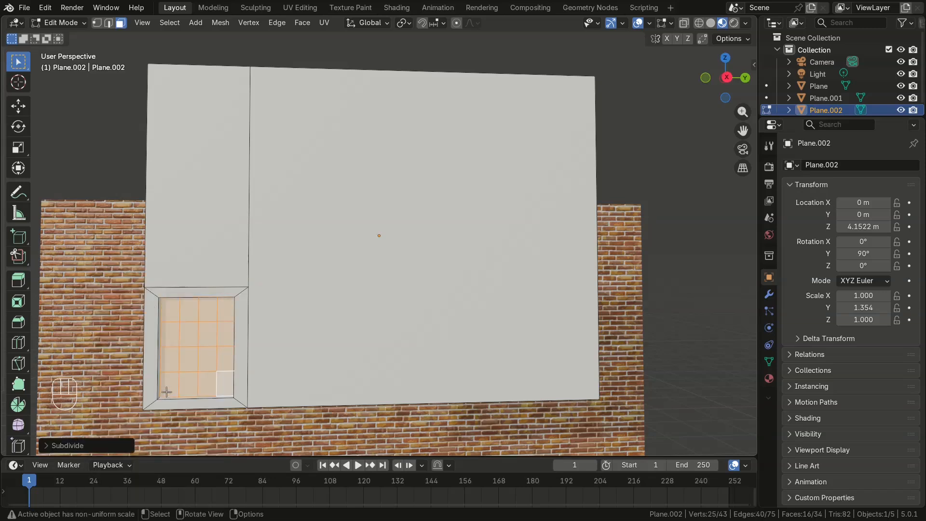
{"action": "right_click", "coordinate": [186, 331]}
{"action": "left_click", "coordinate": [129, 292]}
Select four separate 2 by 2 blocks of faces in the recessed grid and subdivide them once
{"action": "scroll", "coordinate": [207, 334], "scroll_direction": "up", "scroll_amount": 1}
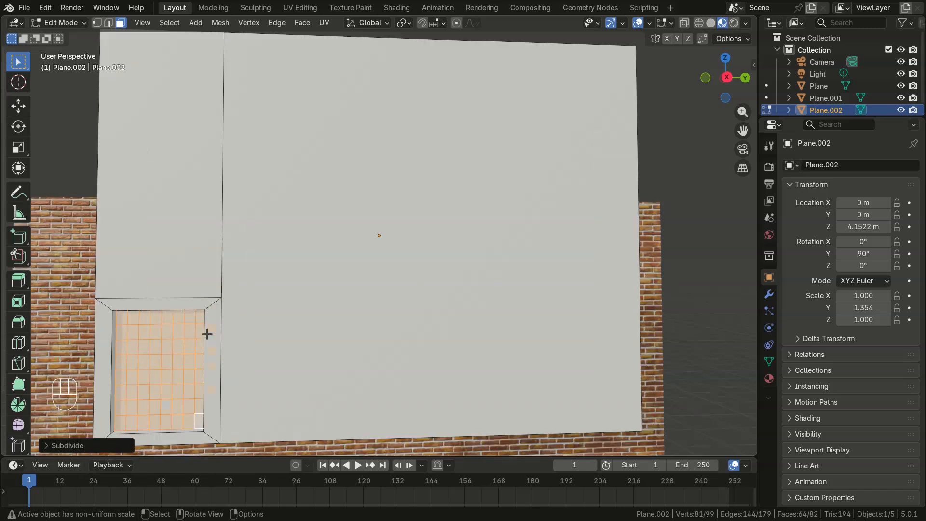
{"action": "key", "text": "KP_Decimal"}
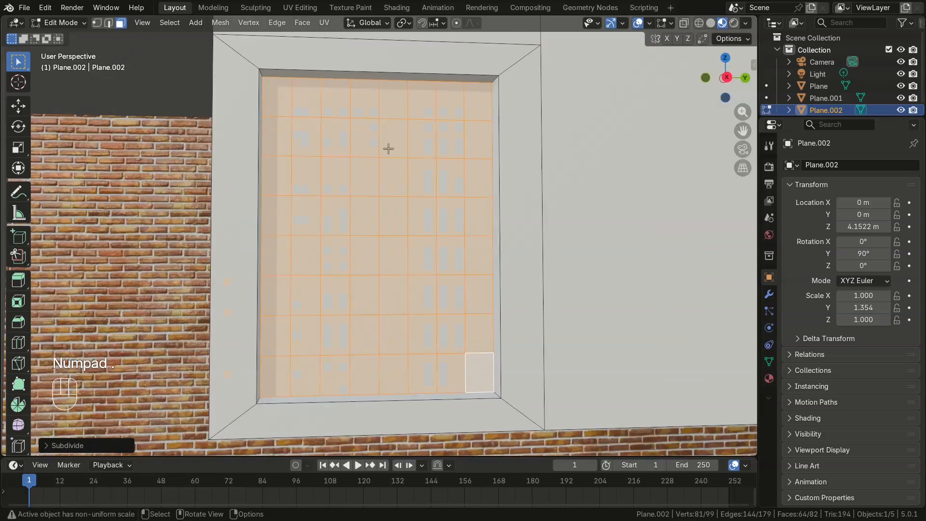
{"action": "left_click", "coordinate": [452, 152]}
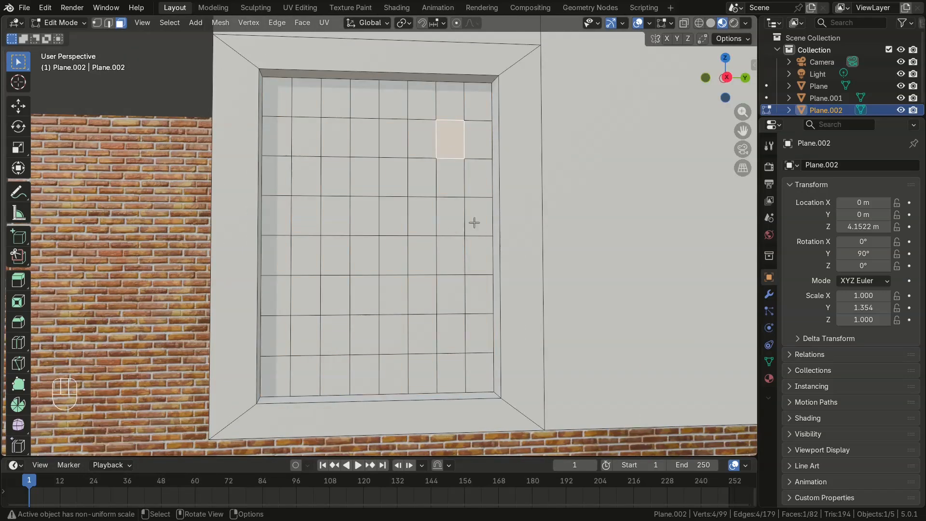
{"action": "left_click", "coordinate": [422, 139], "text": "shift"}
{"action": "left_click", "coordinate": [423, 174], "text": "shift"}
{"action": "left_click", "coordinate": [450, 177], "text": "shift"}
{"action": "left_click", "coordinate": [334, 138], "text": "shift"}
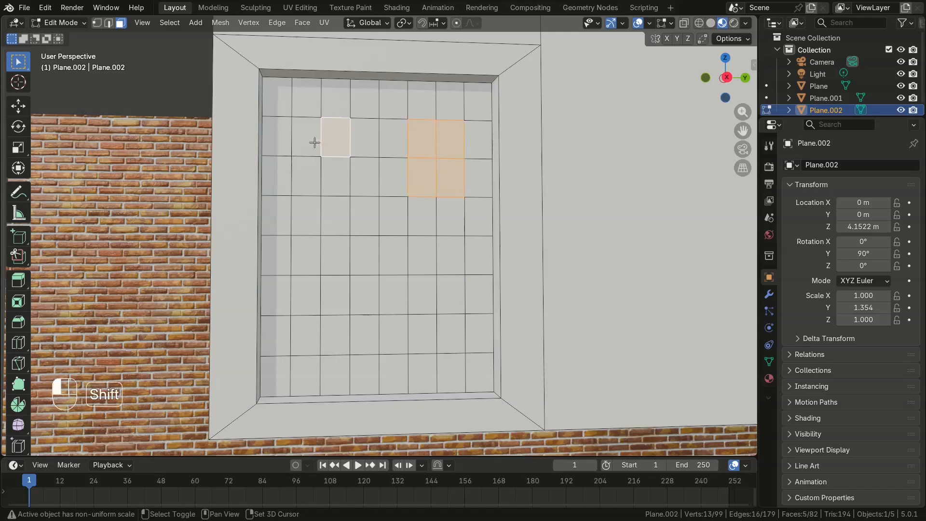
{"action": "left_click", "coordinate": [306, 138], "text": "shift"}
{"action": "left_click", "coordinate": [305, 176], "text": "shift"}
{"action": "left_click", "coordinate": [331, 169], "text": "shift"}
{"action": "left_click", "coordinate": [310, 258], "text": "shift"}
{"action": "left_click", "coordinate": [338, 261], "text": "shift"}
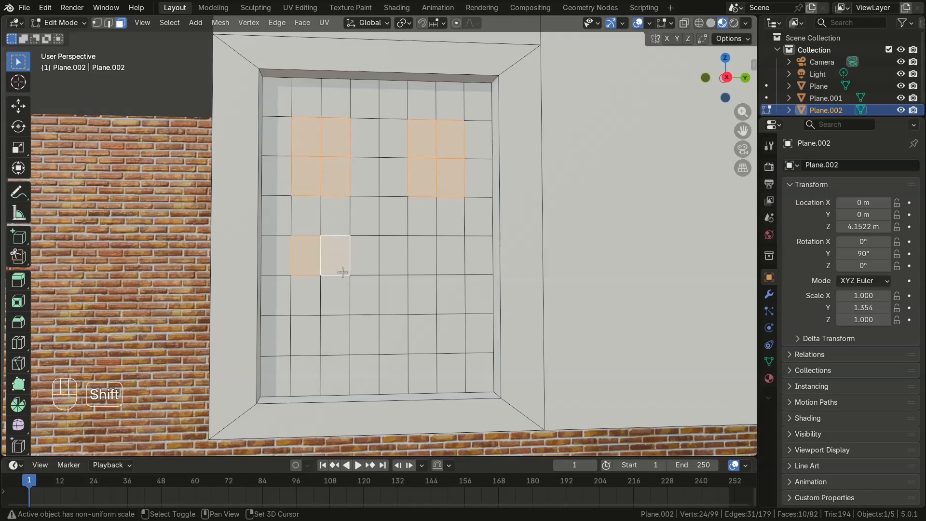
{"action": "left_click", "coordinate": [338, 294], "text": "shift"}
{"action": "left_click", "coordinate": [306, 294], "text": "shift"}
{"action": "left_click", "coordinate": [425, 255], "text": "shift"}
{"action": "left_click", "coordinate": [451, 254], "text": "shift"}
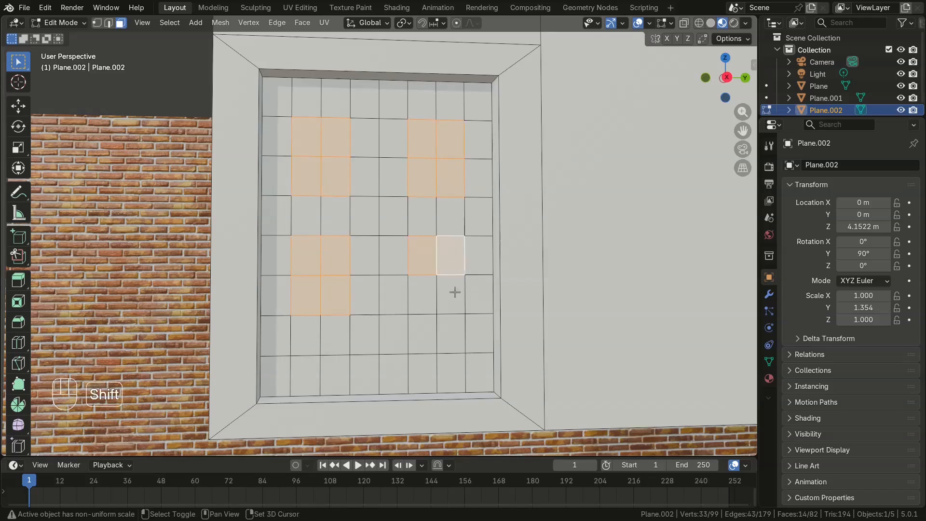
{"action": "left_click", "coordinate": [451, 293], "text": "shift"}
{"action": "left_click", "coordinate": [419, 292], "text": "shift"}
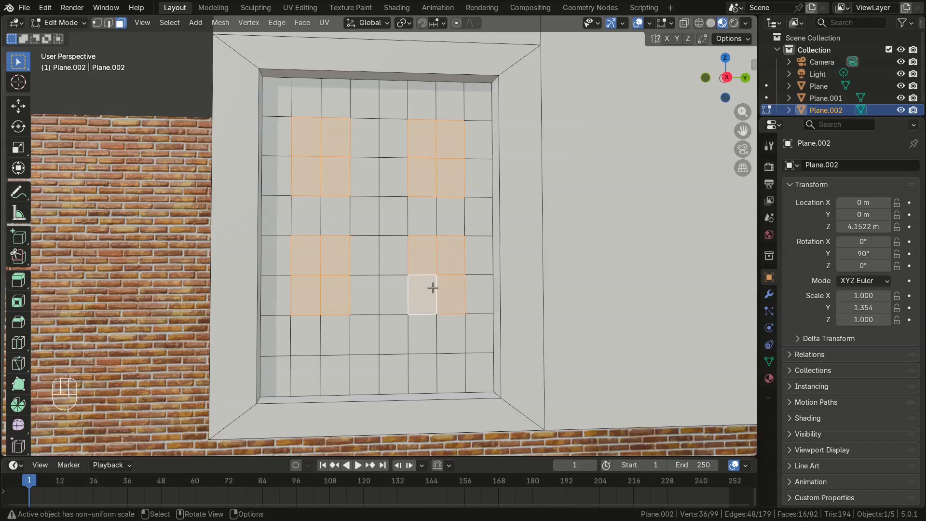
{"action": "right_click", "coordinate": [407, 175]}
{"action": "left_click", "coordinate": [407, 175]}
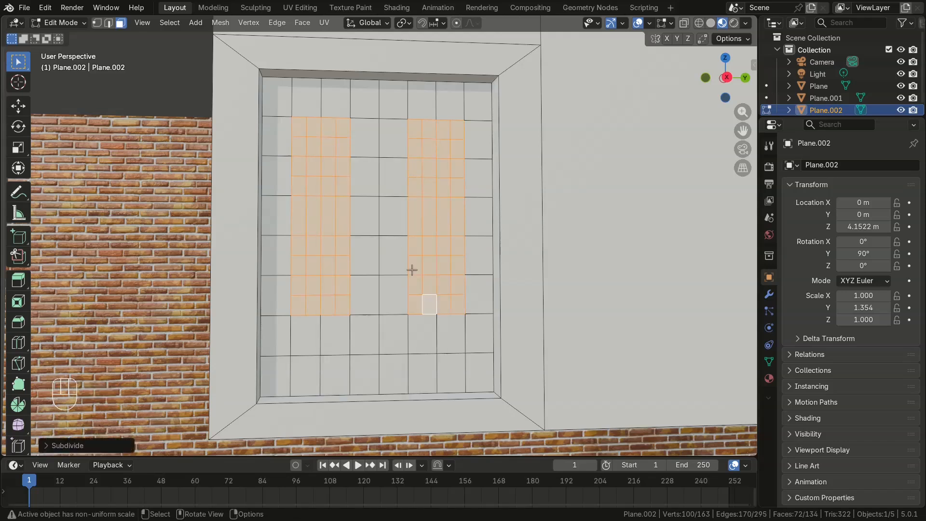
Select two blocks of faces, each 5 wide and 4 high, near the recessed grid's upper corners and reshape them into circles with LoopTools
{"action": "left_click", "coordinate": [311, 259]}
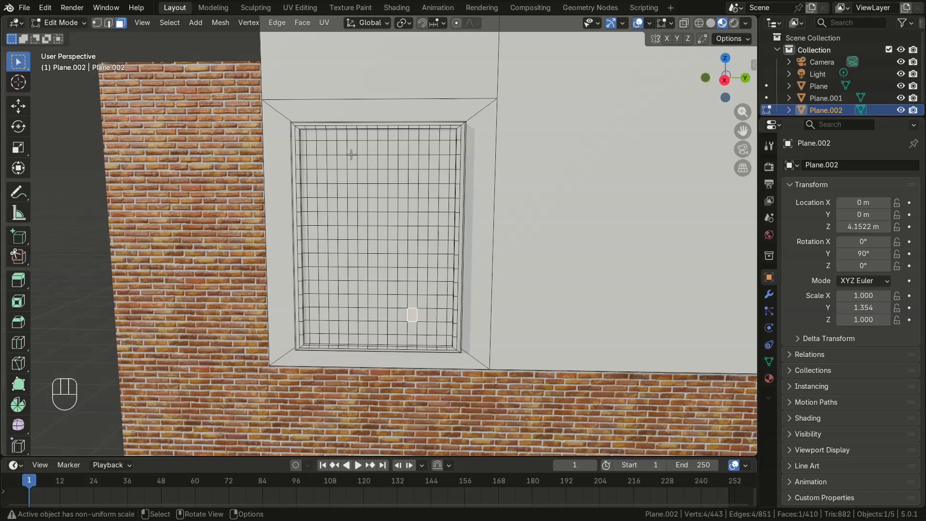
{"action": "left_click_drag", "start_coordinate": [312, 150], "coordinate": [355, 195]}
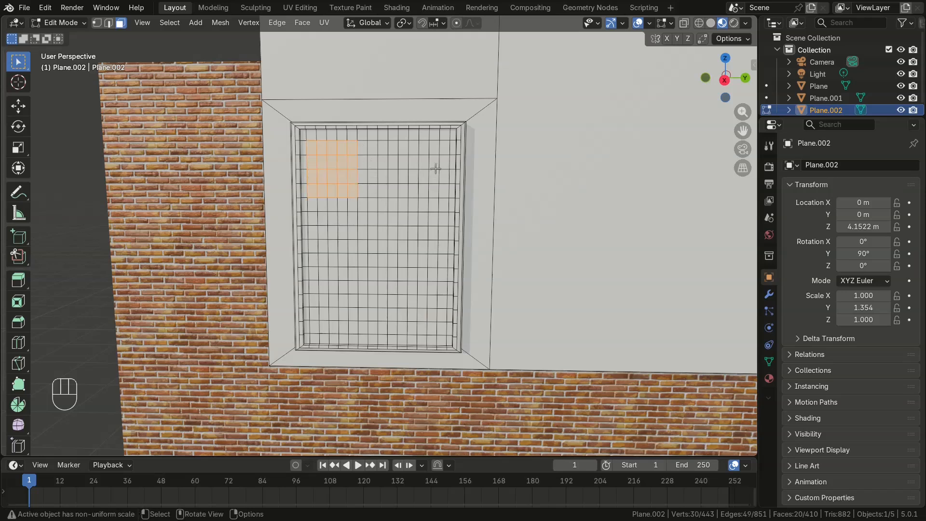
{"action": "left_click_drag", "start_coordinate": [442, 151], "coordinate": [389, 189], "text": "shift"}
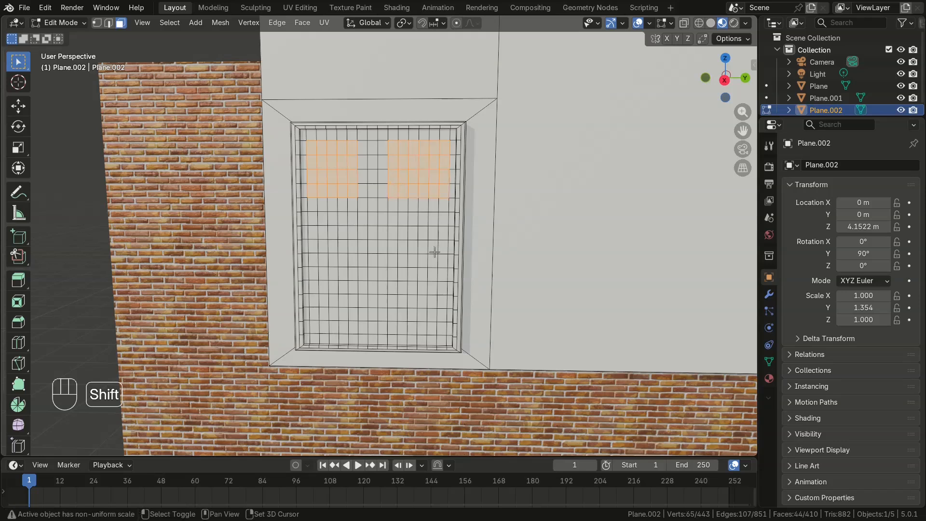
{"action": "left_click", "coordinate": [392, 160], "text": "shift"}
{"action": "left_click", "coordinate": [392, 176], "text": "shift"}
{"action": "left_click", "coordinate": [391, 191], "text": "shift"}
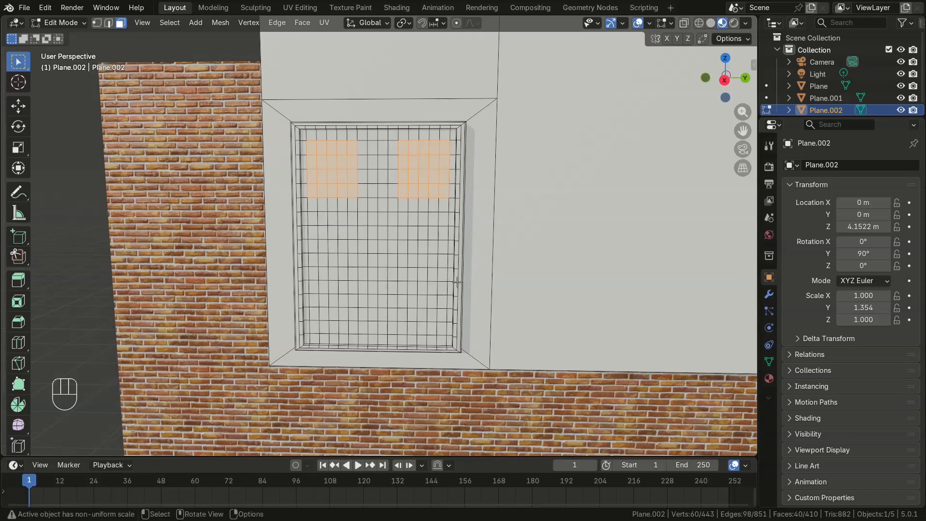
{"action": "right_click", "coordinate": [337, 171]}
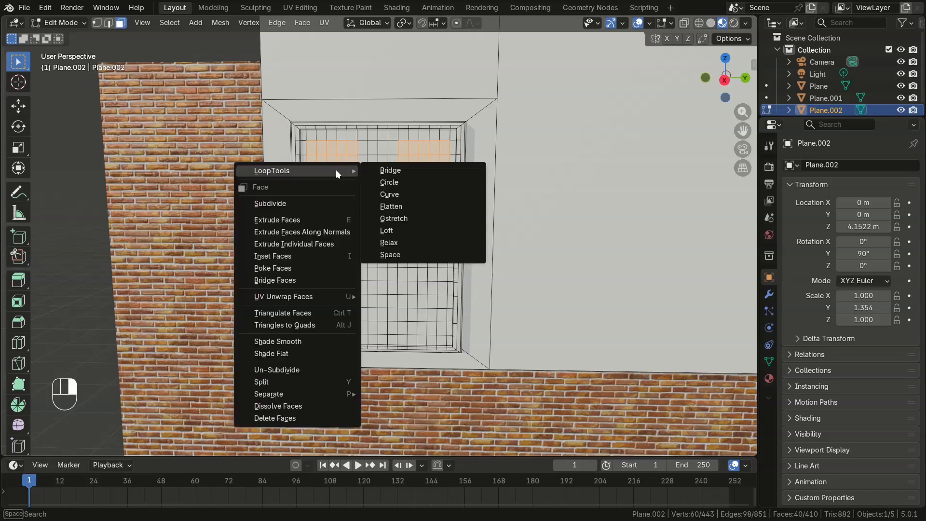
{"action": "left_click", "coordinate": [399, 182]}
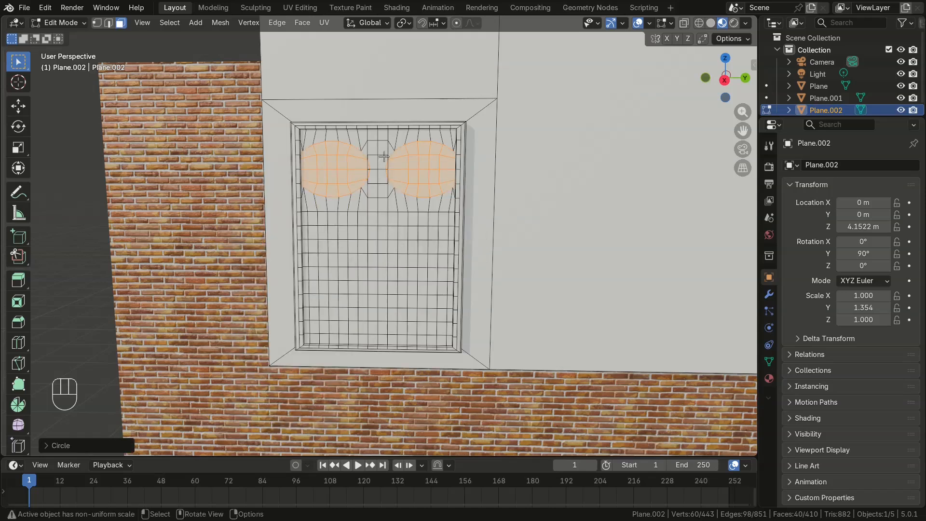
{"action": "key", "text": "s"}
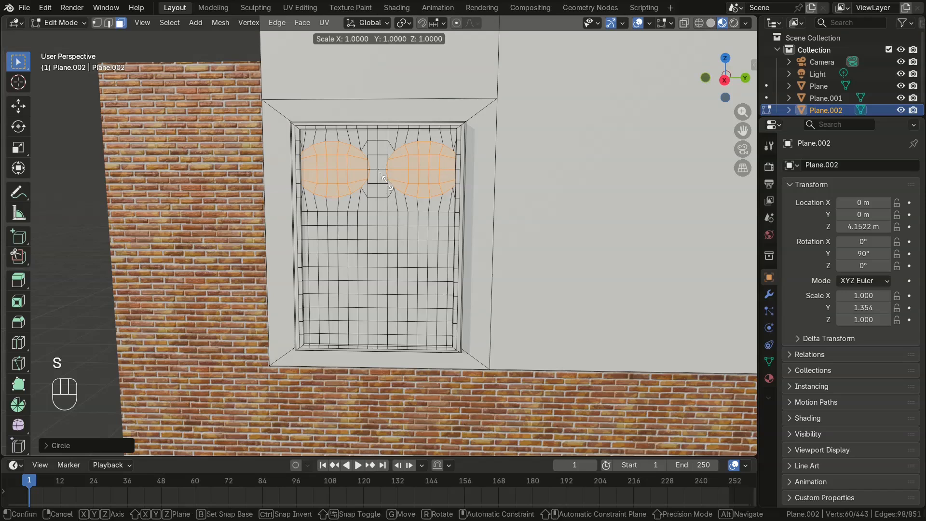
{"action": "key", "text": "x"}
{"action": "key", "text": "x"}
{"action": "key", "text": "Escape"}
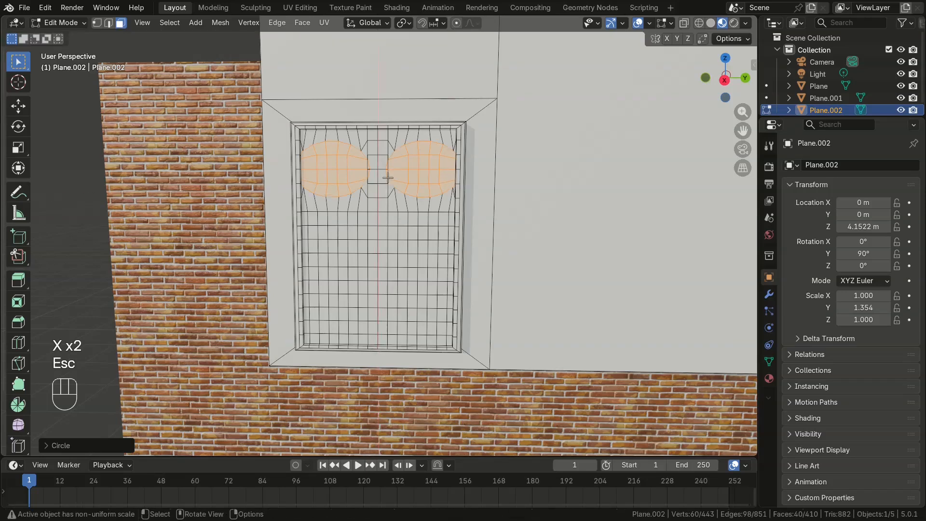
Scale the two circular selections to about 0.8 along their local Y axis to make them rounder
{"action": "key", "text": "s"}
{"action": "key", "text": "y"}
{"action": "key", "text": "y"}
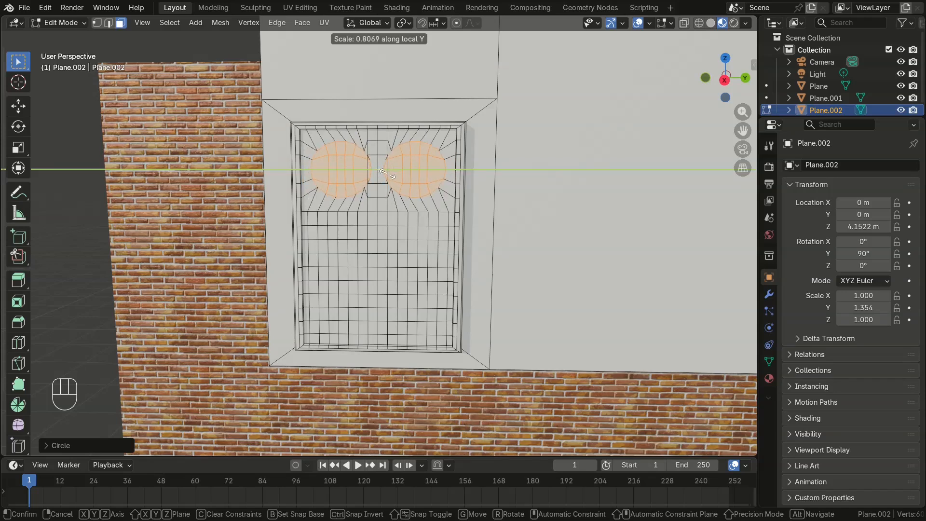
{"action": "left_click", "coordinate": [387, 172]}
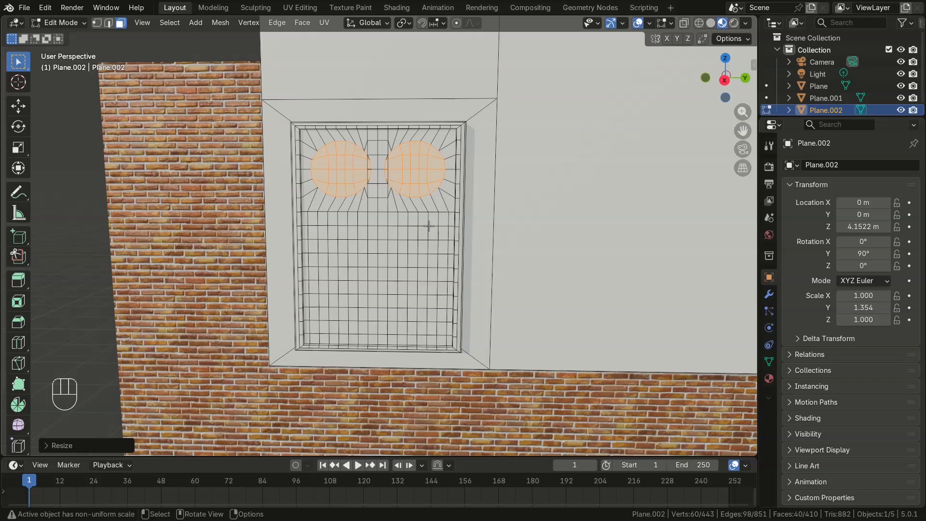
{"action": "key", "text": "e"}
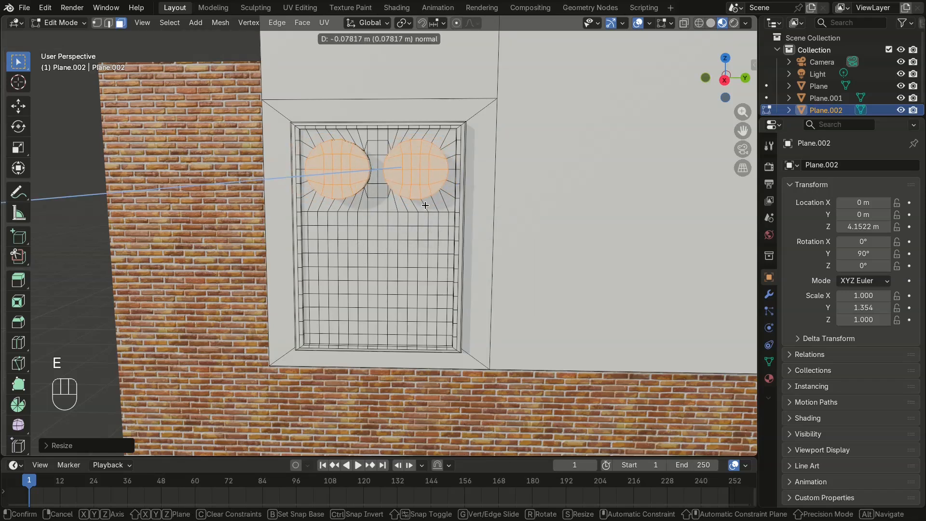
{"action": "left_click", "coordinate": [418, 240]}
{"action": "middle_click_drag", "start_coordinate": [418, 240], "coordinate": [370, 268]}
{"action": "key", "text": "ctrl+z"}
Extrude both circles slightly outward from the recessed panel and inset their faces to leave a narrow rim
{"action": "key", "text": "e"}
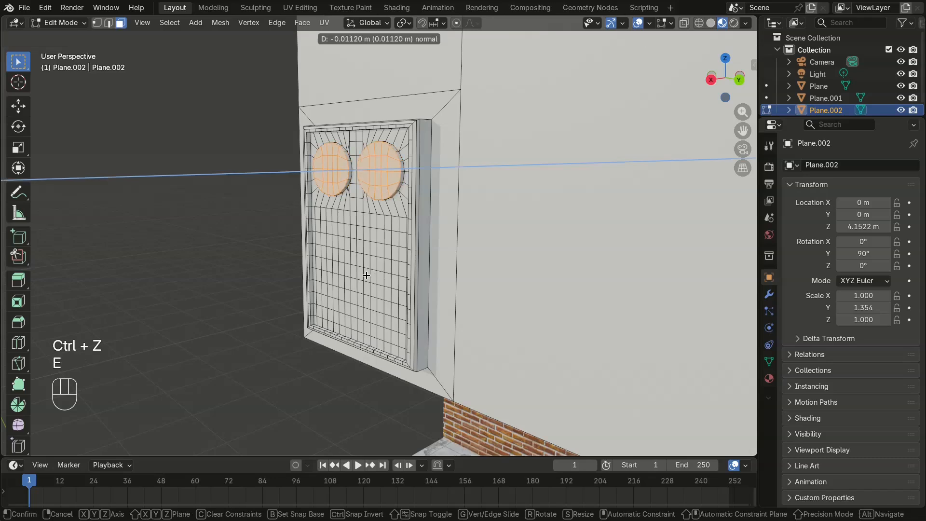
{"action": "left_click", "coordinate": [350, 305]}
{"action": "key", "text": "i"}
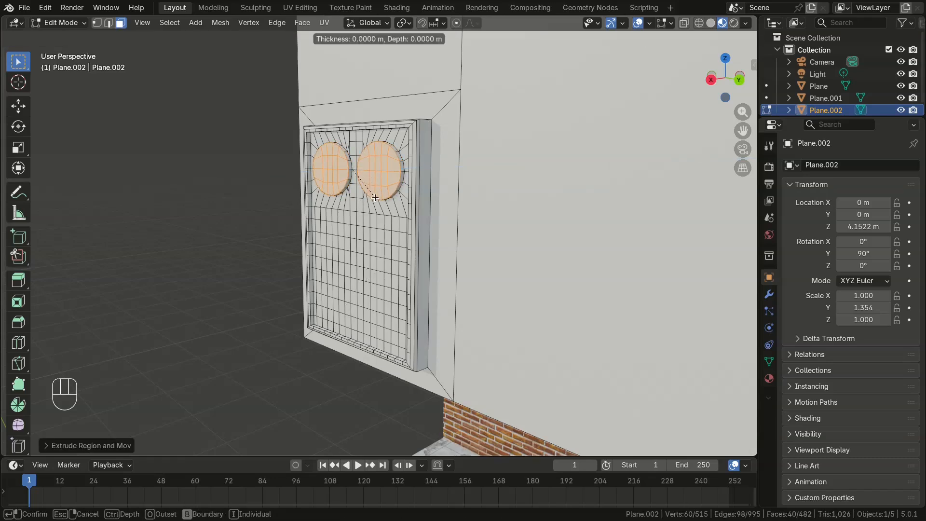
{"action": "left_click", "coordinate": [363, 190]}
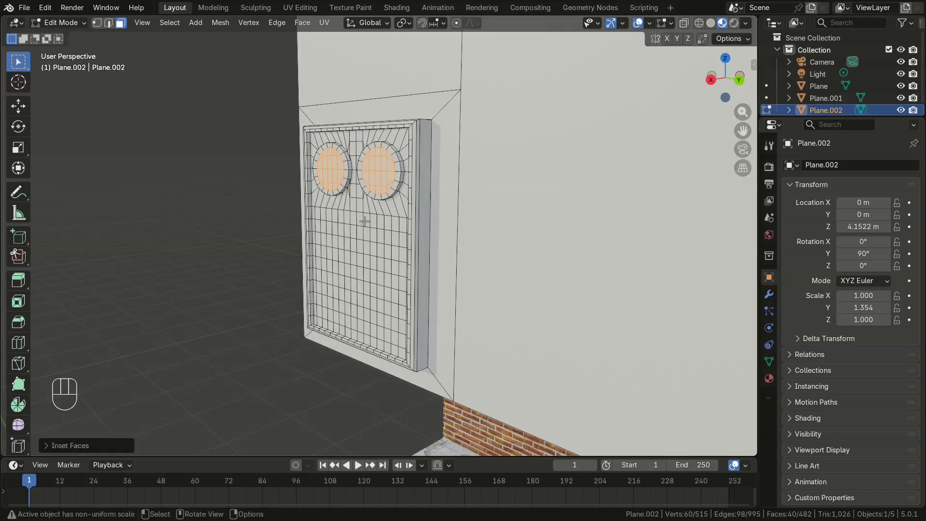
Extrude the inner discs of both circles slightly inward and inset them again by a very small amount
{"action": "key", "text": "e"}
{"action": "left_click", "coordinate": [366, 214]}
{"action": "middle_click_drag", "start_coordinate": [365, 212], "coordinate": [409, 245]}
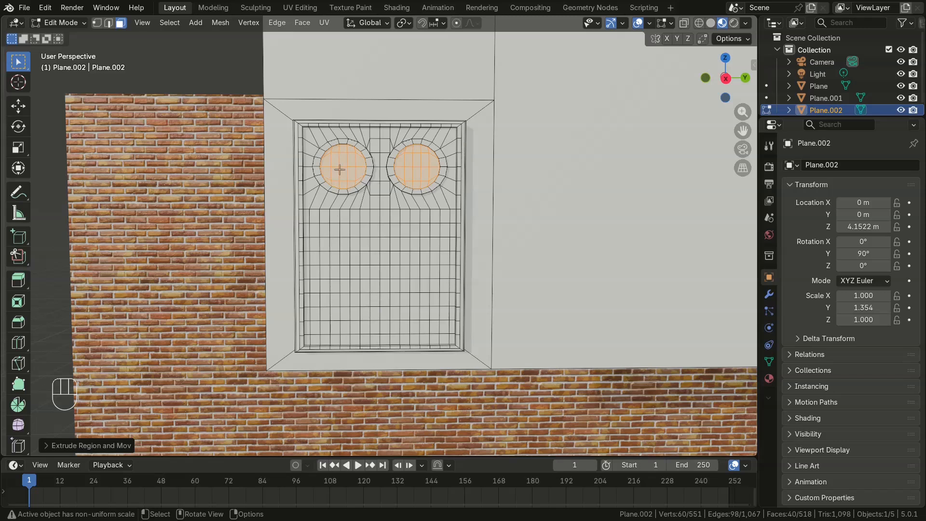
{"action": "key", "text": "i"}
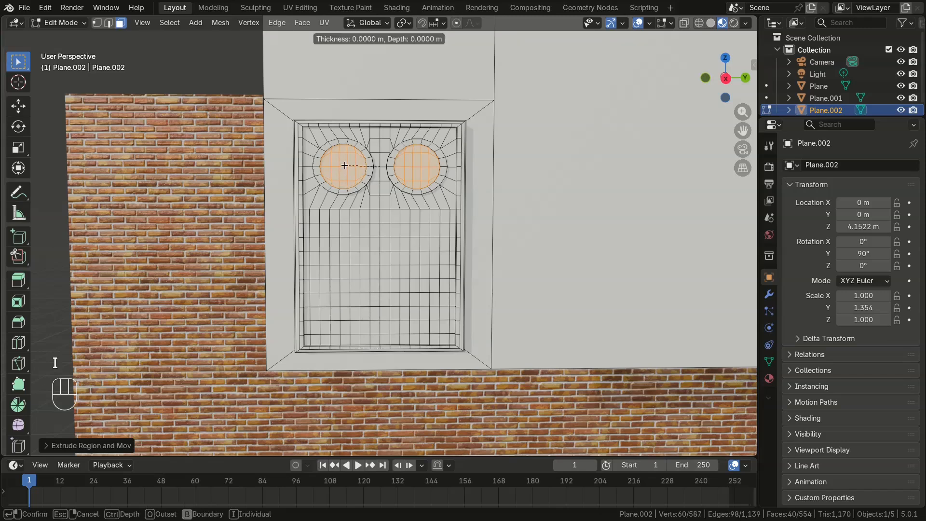
{"action": "left_click", "coordinate": [348, 164]}
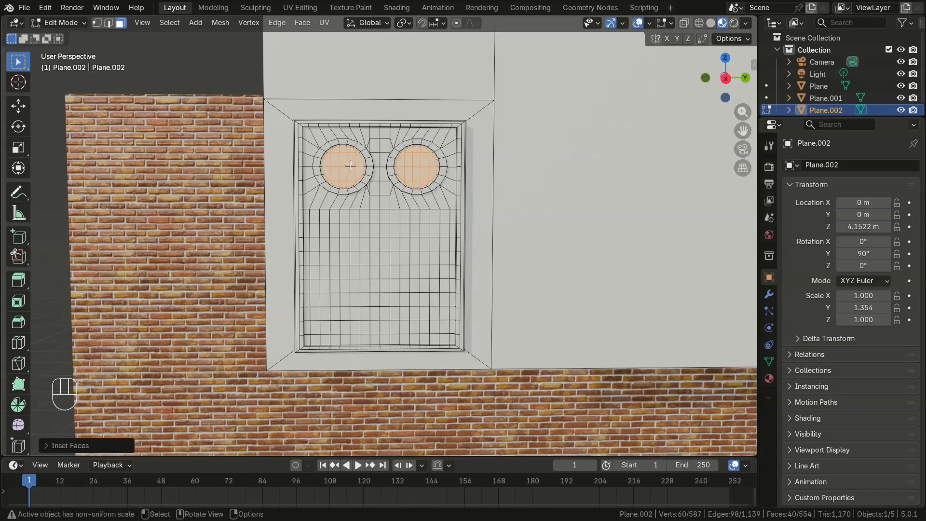
Extrude the inner discs of both circles outward to form raised centres inside the rims
{"action": "key", "text": "e"}
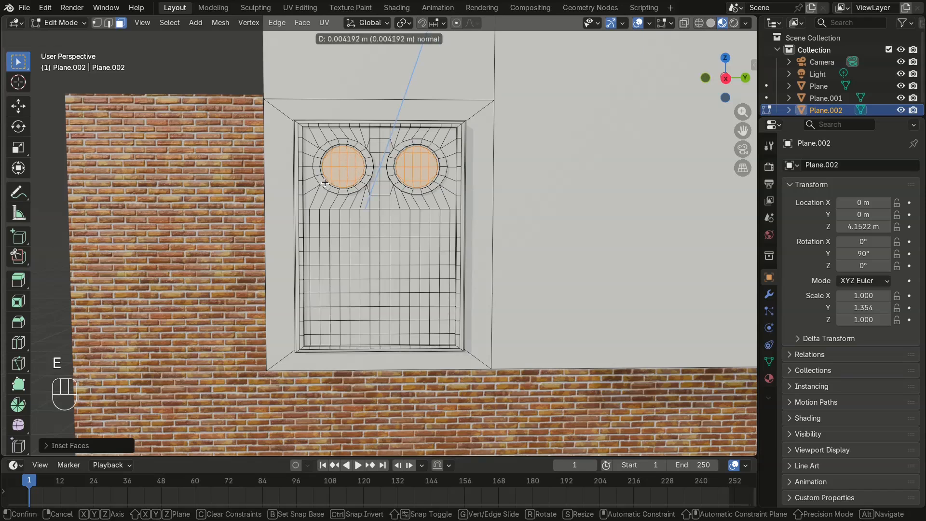
{"action": "key", "text": "Escape"}
{"action": "middle_click_drag", "start_coordinate": [324, 185], "coordinate": [318, 198]}
{"action": "key", "text": "e"}
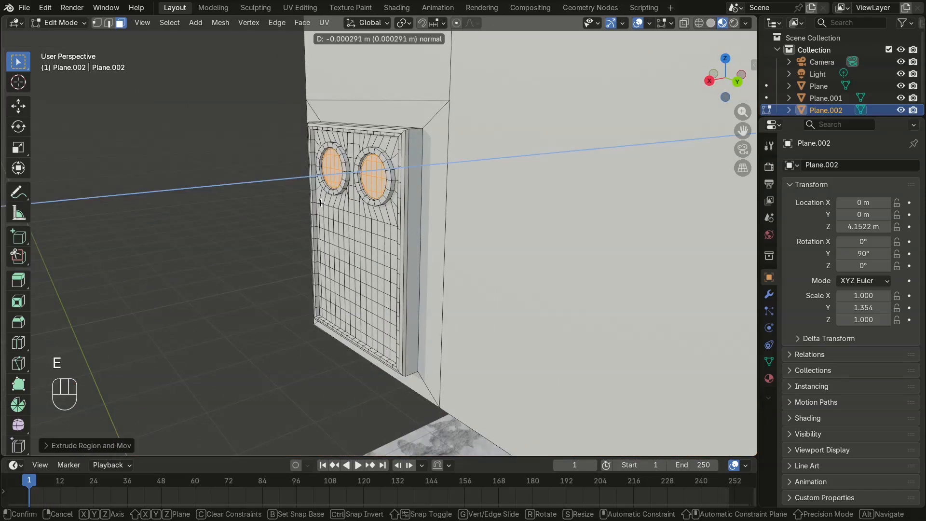
{"action": "left_click", "coordinate": [315, 204]}
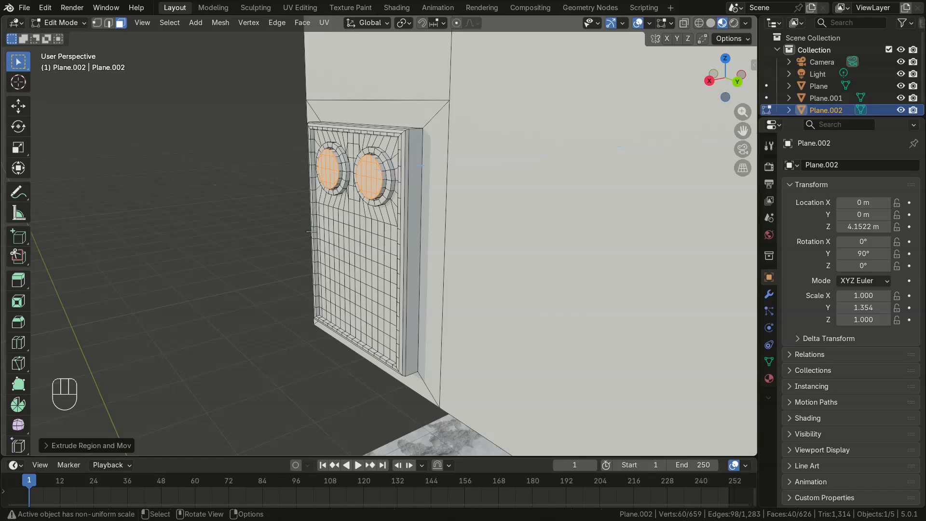
Try to select the edge loop around the raised centre of the right-hand circle
{"action": "key", "text": "2"}
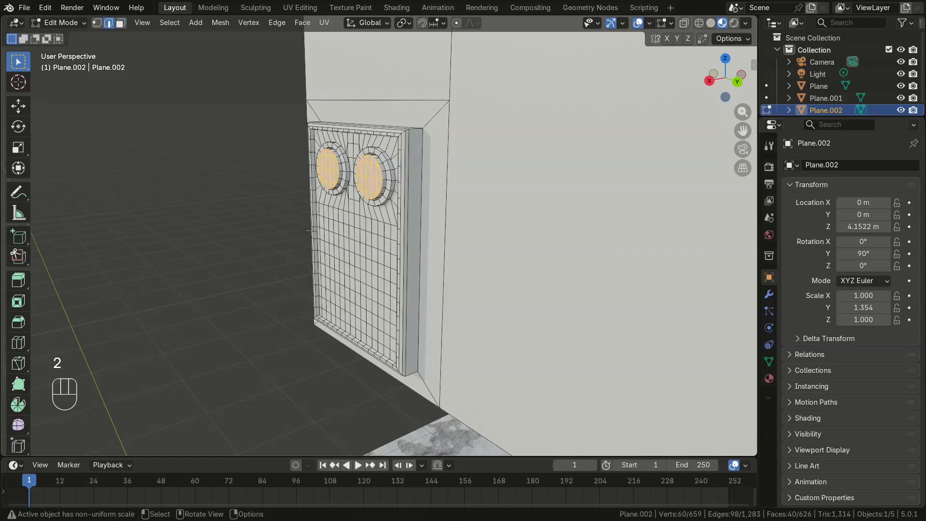
{"action": "left_click", "coordinate": [373, 175]}
{"action": "scroll", "coordinate": [374, 173], "scroll_direction": "up", "scroll_amount": 5}
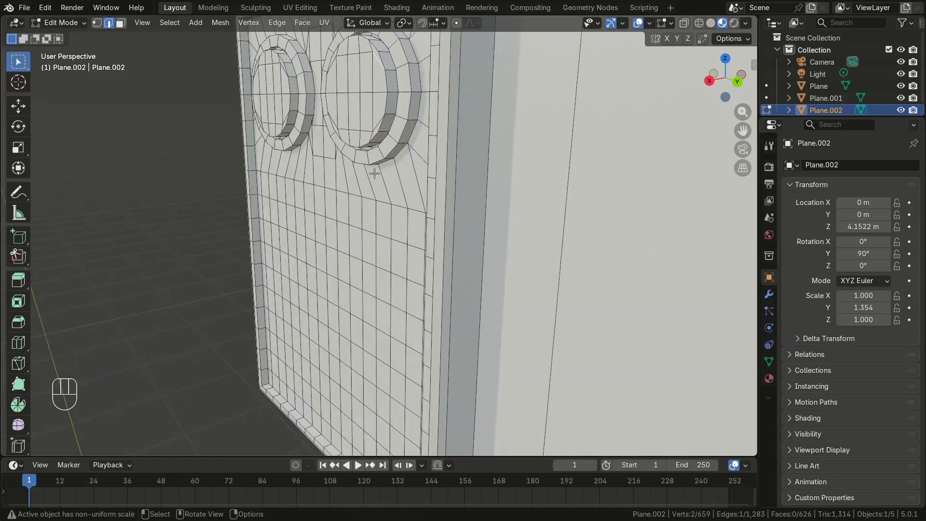
{"action": "left_click", "coordinate": [376, 49], "text": "alt"}
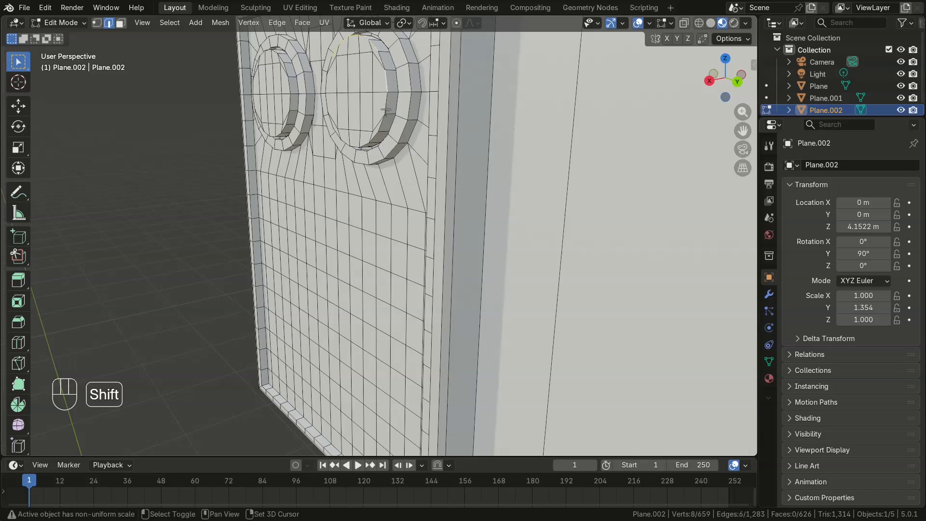
{"action": "left_click", "coordinate": [379, 131], "text": "shift"}
{"action": "scroll", "coordinate": [371, 169], "scroll_direction": "down", "scroll_amount": 4}
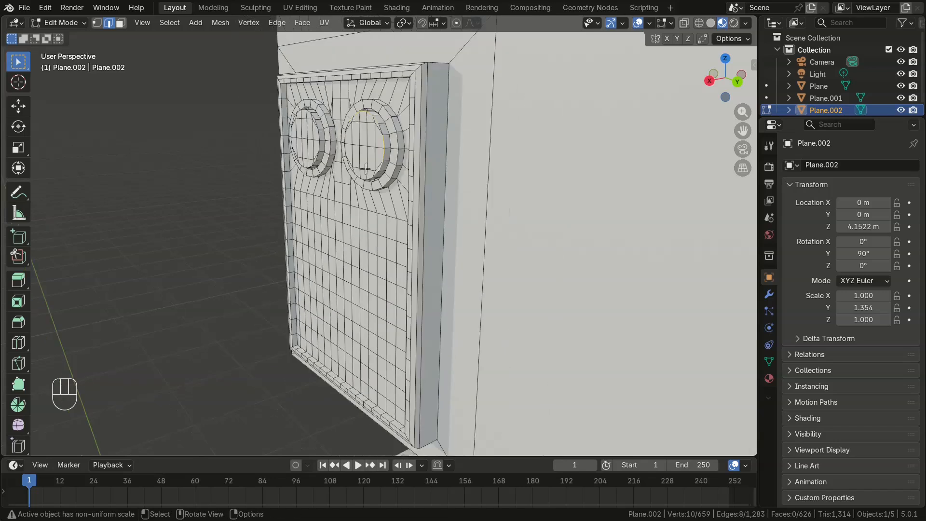
{"action": "key", "text": "shift+KP_7"}
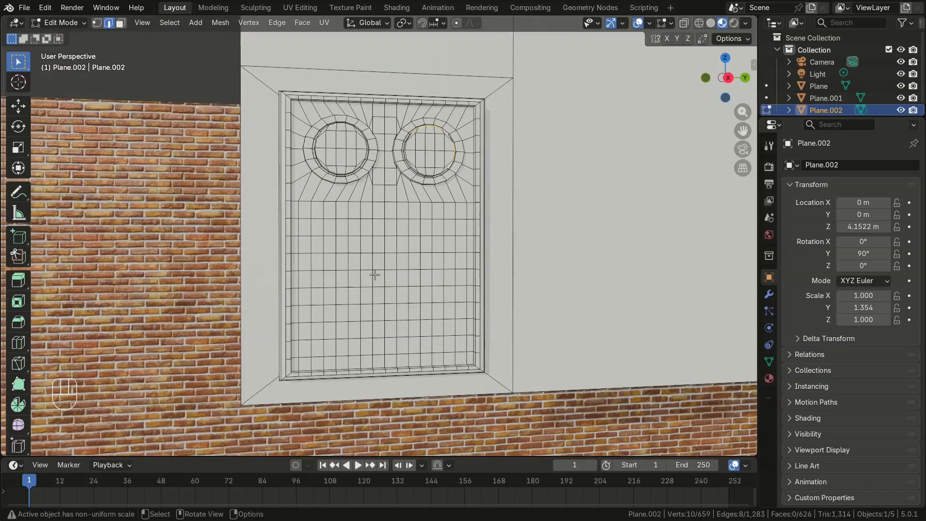
{"action": "left_click", "coordinate": [373, 274]}
Inset three 3 by 3 blocks of faces in a row below the circles and extrude them slightly inward
{"action": "key", "text": "3"}
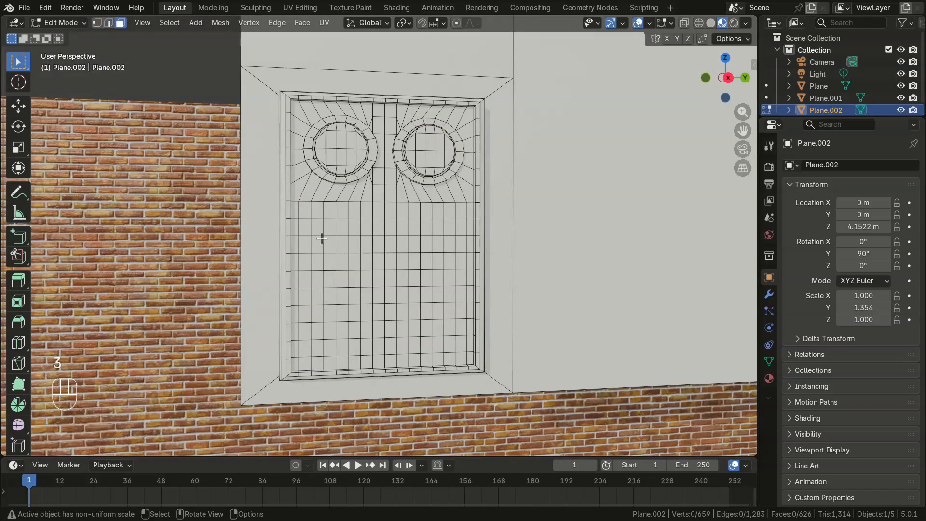
{"action": "left_click_drag", "start_coordinate": [312, 221], "coordinate": [348, 268]}
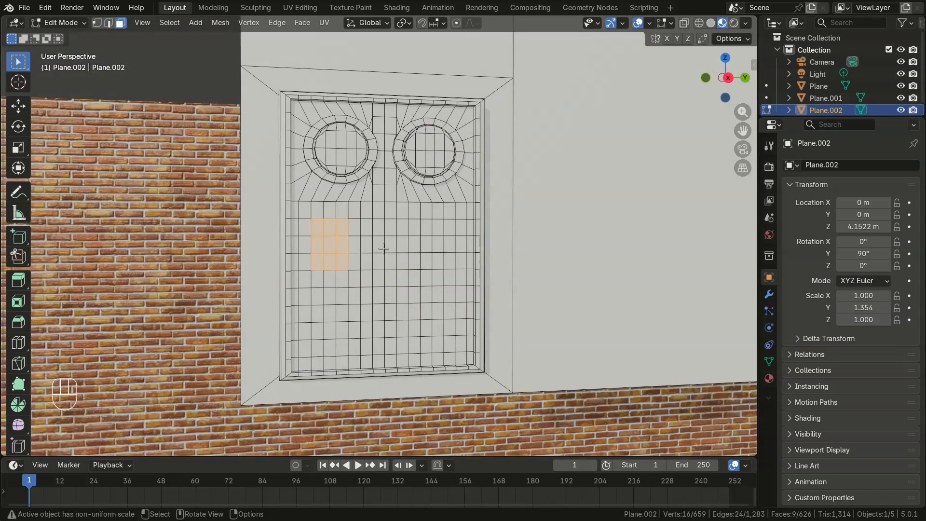
{"action": "left_click_drag", "start_coordinate": [363, 221], "coordinate": [395, 268], "text": "shift"}
{"action": "left_click_drag", "start_coordinate": [416, 228], "coordinate": [441, 265], "text": "shift"}
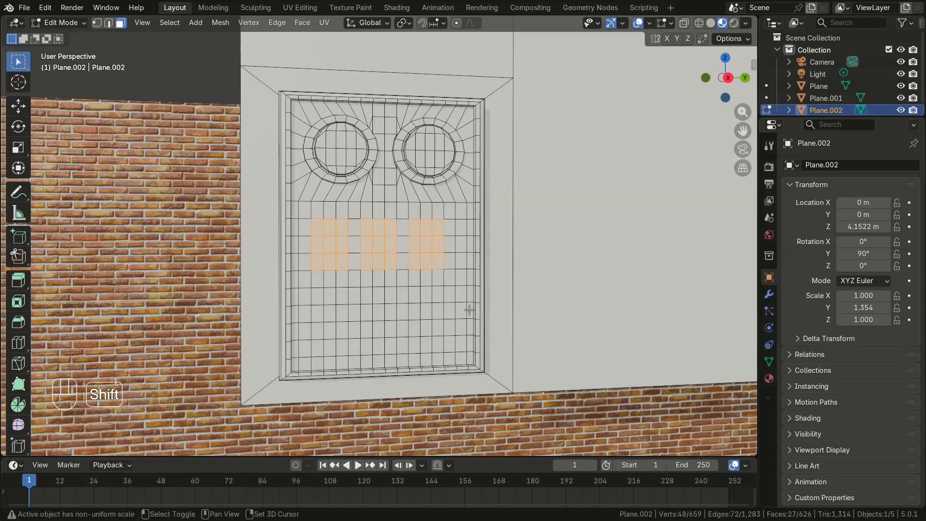
{"action": "key", "text": "i"}
{"action": "left_click", "coordinate": [451, 284]}
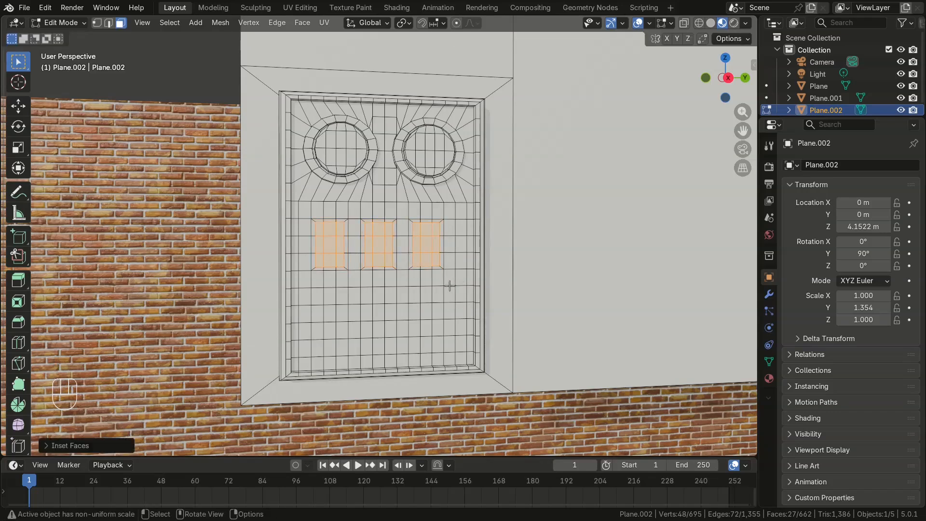
{"action": "key", "text": "e"}
{"action": "left_click", "coordinate": [447, 281]}
{"action": "middle_click_drag", "start_coordinate": [445, 283], "coordinate": [430, 270]}
Inset the three rectangles about 0.006 m and extrude their inner faces about 0.004 m outward
{"action": "key", "text": "i"}
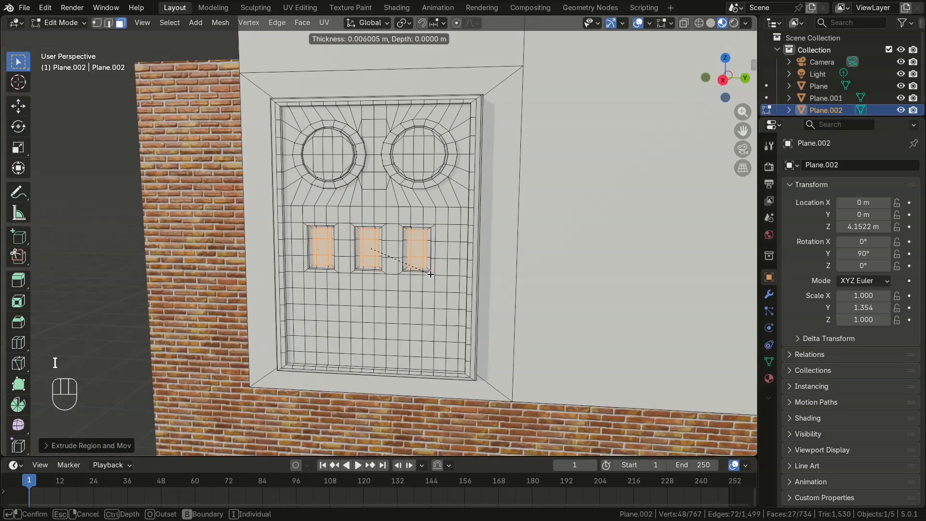
{"action": "left_click", "coordinate": [430, 274]}
{"action": "key", "text": "e"}
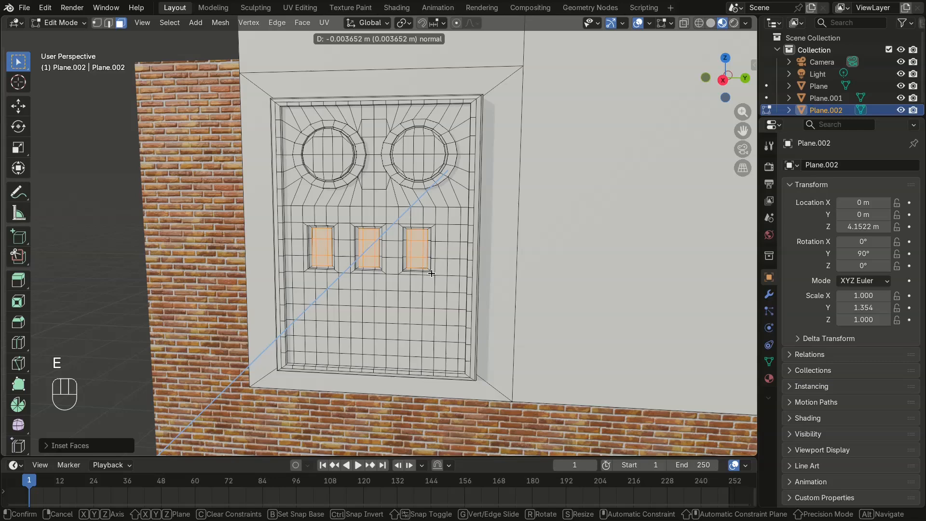
{"action": "left_click", "coordinate": [432, 274]}
Examine the panel's circles and rectangles in Object Mode from several angles and return to editing the slab's faces
{"action": "middle_click_drag", "start_coordinate": [432, 273], "coordinate": [434, 299]}
{"action": "key", "text": "Tab"}
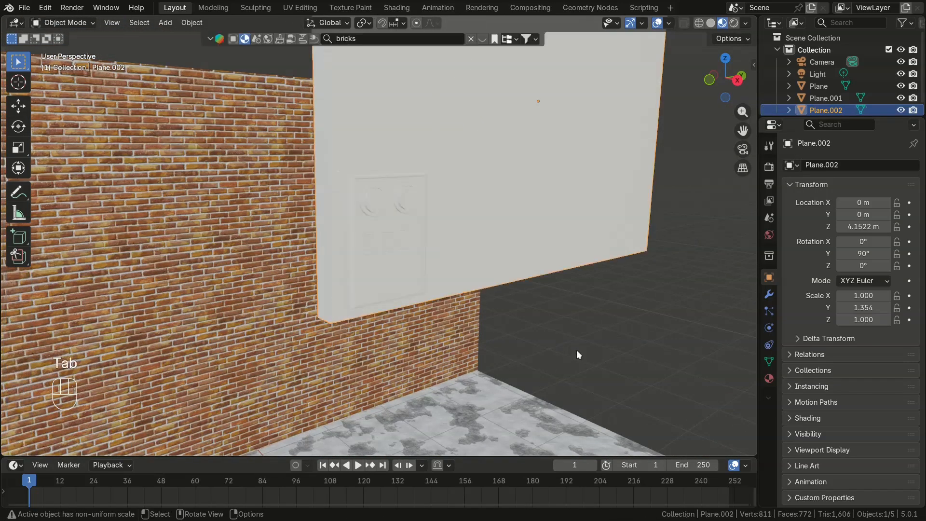
{"action": "middle_click_drag", "start_coordinate": [667, 359], "coordinate": [480, 285]}
{"action": "scroll", "coordinate": [374, 228], "scroll_direction": "up", "scroll_amount": 5}
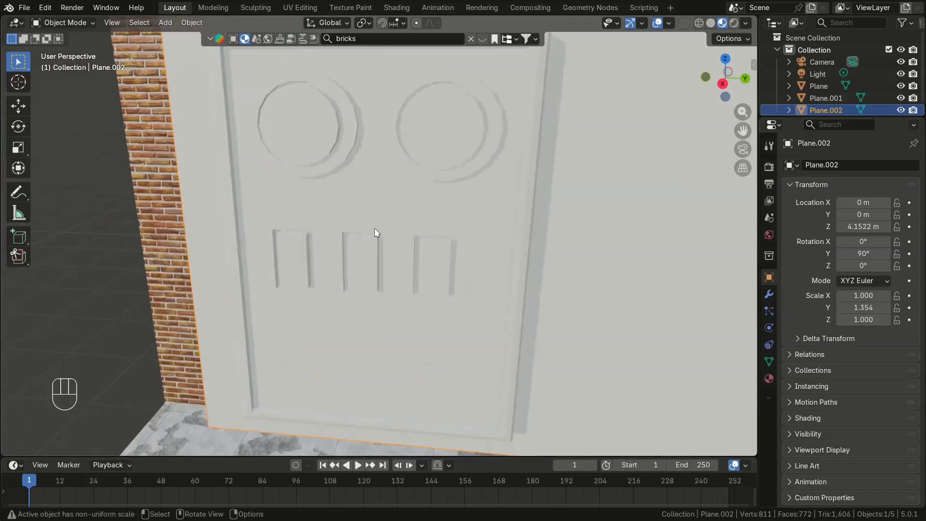
{"action": "middle_click_drag", "start_coordinate": [375, 227], "coordinate": [286, 283]}
{"action": "key", "text": "Tab"}
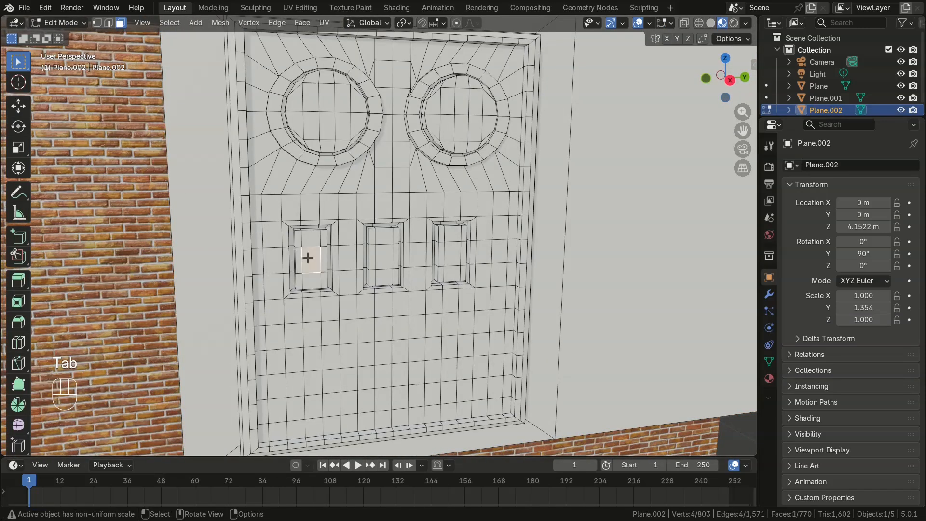
{"action": "left_click", "coordinate": [310, 258]}
{"action": "scroll", "coordinate": [378, 259], "scroll_direction": "down", "scroll_amount": 3}
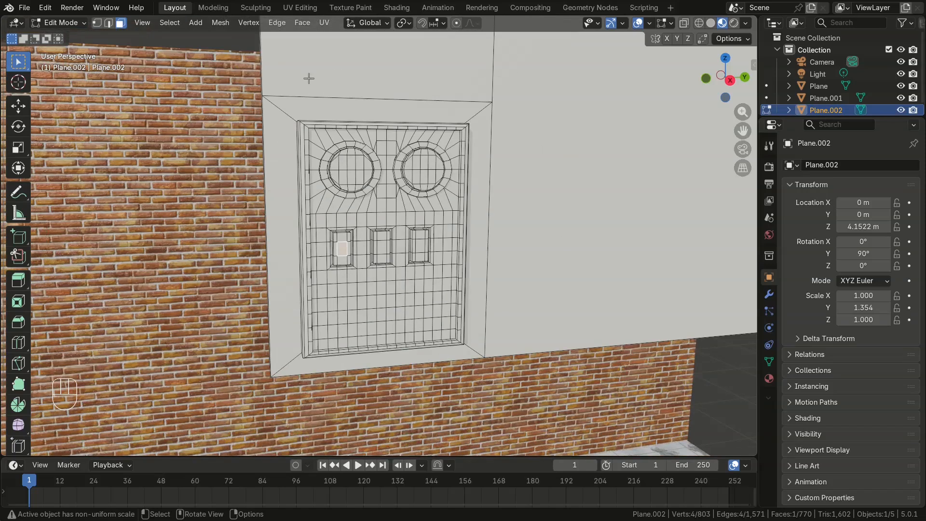
Leave Edit Mode and rename the slab's material as Panel_black
{"action": "key", "text": "Tab"}
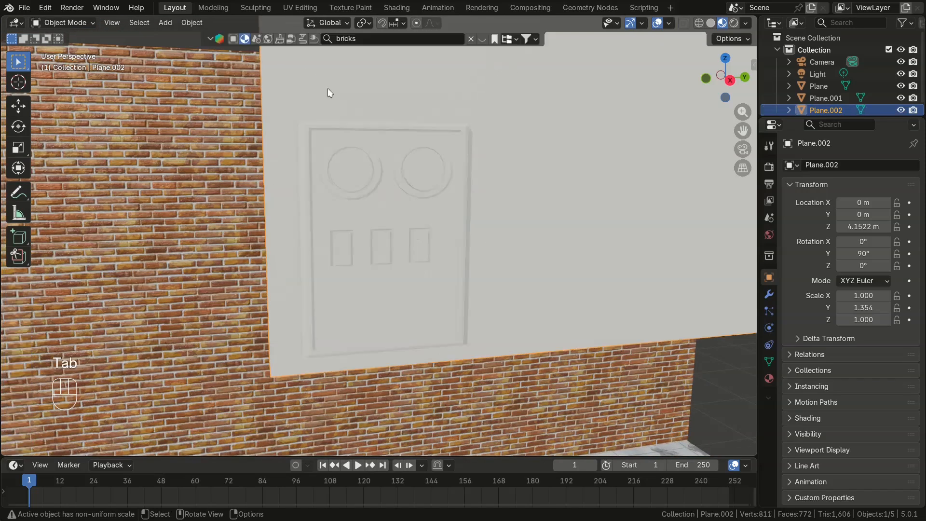
{"action": "left_click", "coordinate": [769, 379]}
{"action": "left_click", "coordinate": [822, 216]}
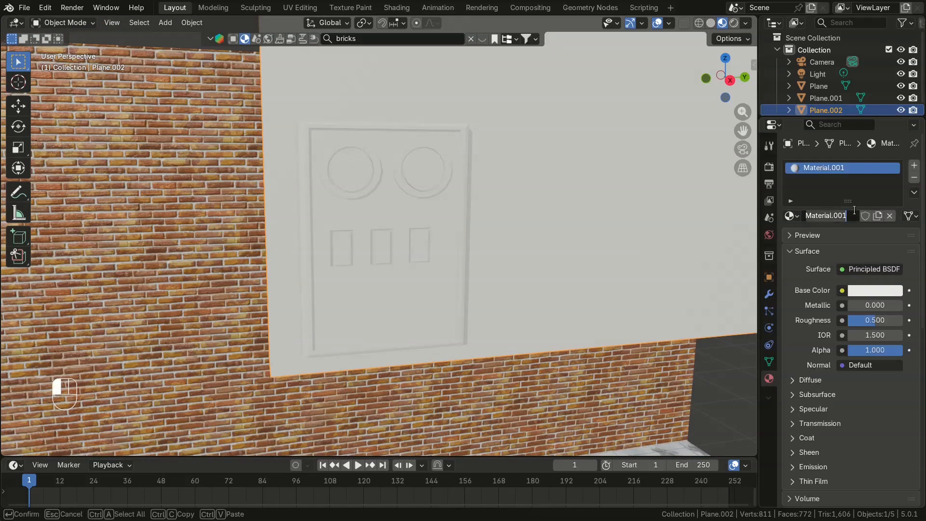
{"action": "type", "text": "Panel_black"}
{"action": "key", "text": "Return"}
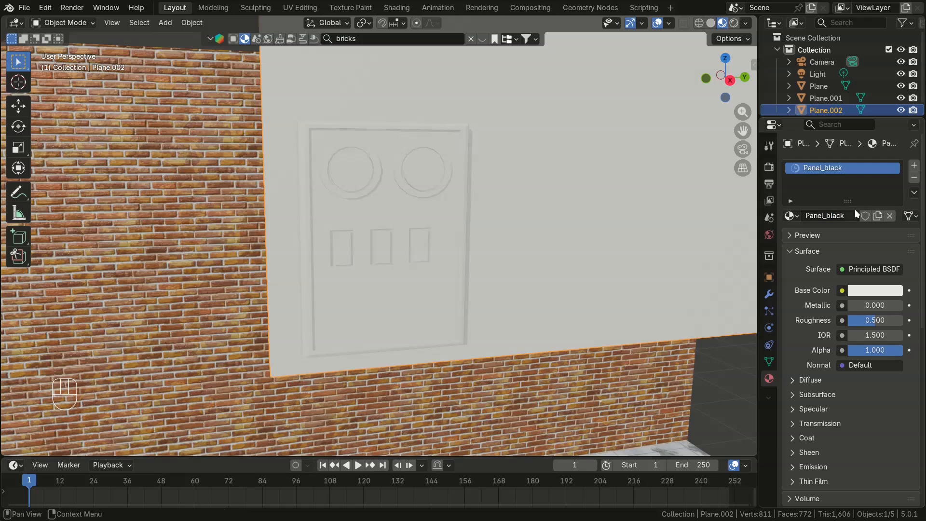
Give Panel_black a dark grey base colour (#313131), metallic 0.122 and roughness 0.639, and return to editing the slab's faces
{"action": "left_click", "coordinate": [875, 290]}
{"action": "left_click_drag", "start_coordinate": [895, 83], "coordinate": [895, 157]}
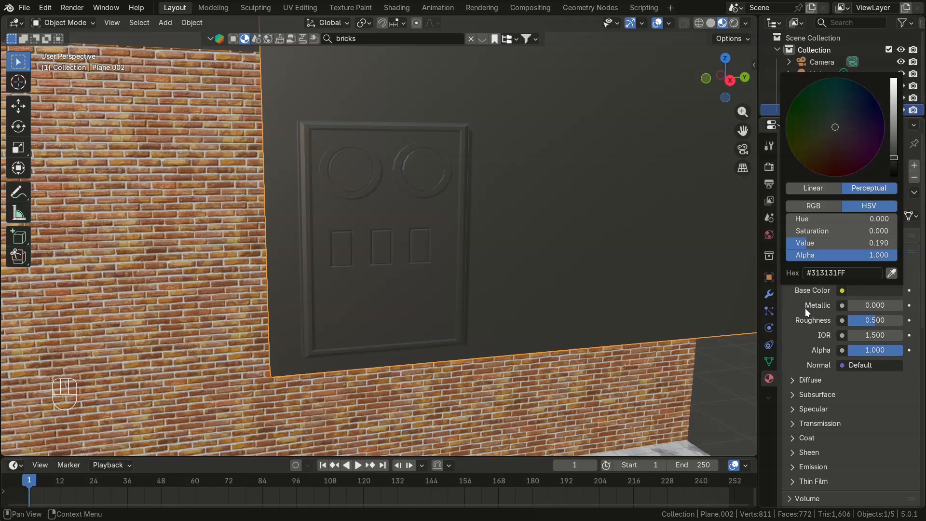
{"action": "left_click_drag", "start_coordinate": [865, 305], "coordinate": [882, 319]}
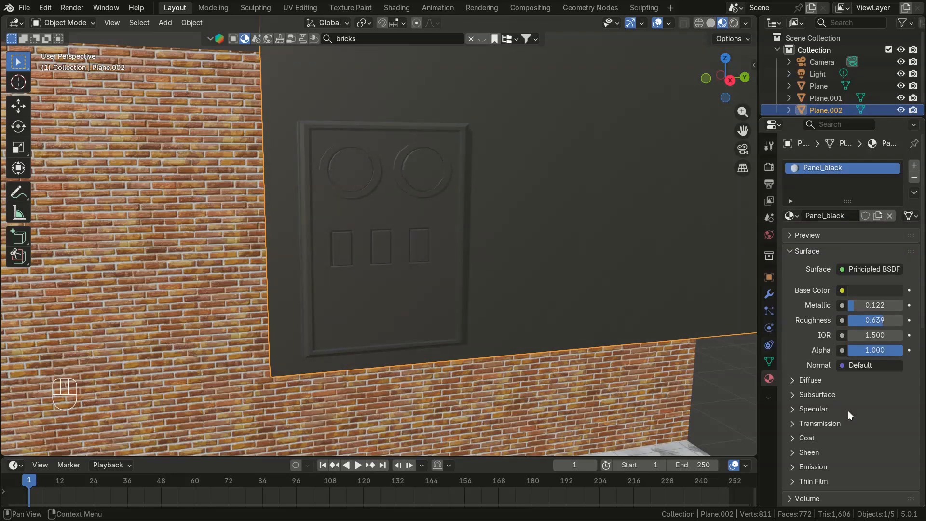
{"action": "left_click", "coordinate": [349, 176]}
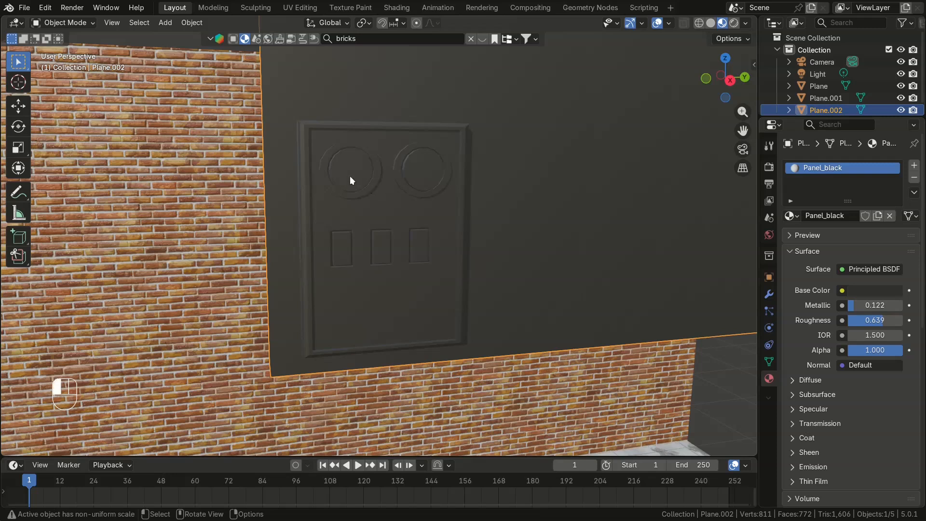
{"action": "key", "text": "Tab"}
{"action": "mouse_move", "coordinate": [350, 167]}
{"action": "left_mouse_down"}
{"action": "mouse_move", "coordinate": [360, 176]}
{"action": "mouse_move", "coordinate": [350, 168]}
{"action": "mouse_move", "coordinate": [344, 176]}
{"action": "left_mouse_up"}
{"action": "key", "text": "ctrl+KP_Add"}
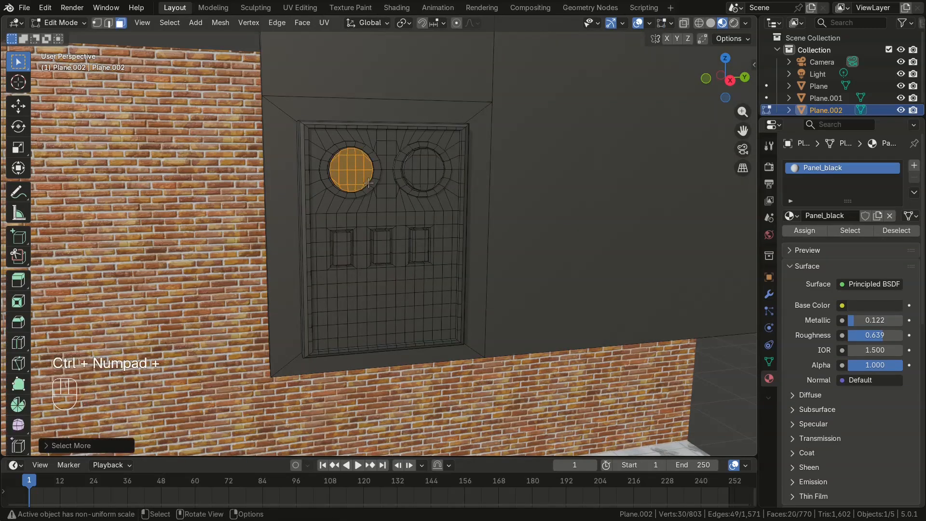
{"action": "key", "text": "alt+a"}
Select all faces of the two circles' raised centres, growing the selection to include their side walls
{"action": "left_click", "coordinate": [350, 164]}
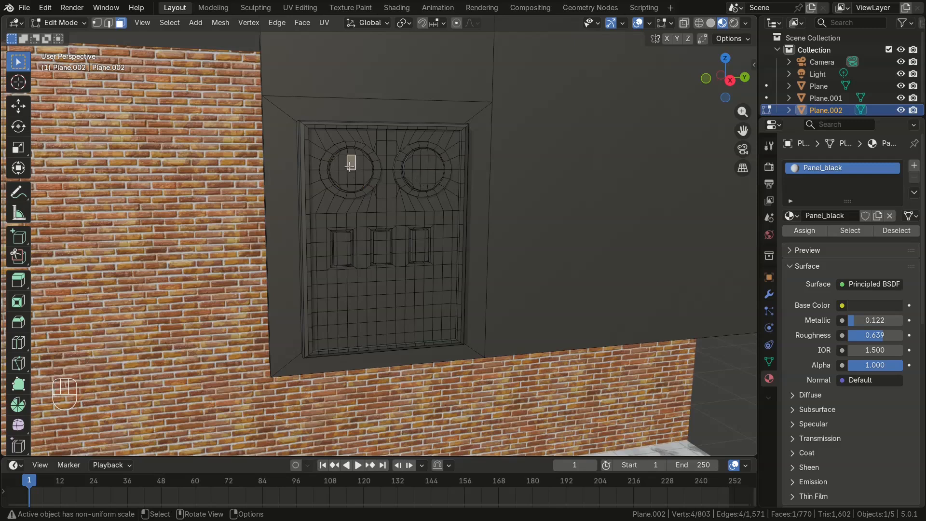
{"action": "left_click", "coordinate": [351, 177], "text": "shift"}
{"action": "left_click", "coordinate": [424, 165], "text": "shift"}
{"action": "key", "text": "ctrl+KP_Add"}
{"action": "key", "text": "ctrl+KP_Add"}
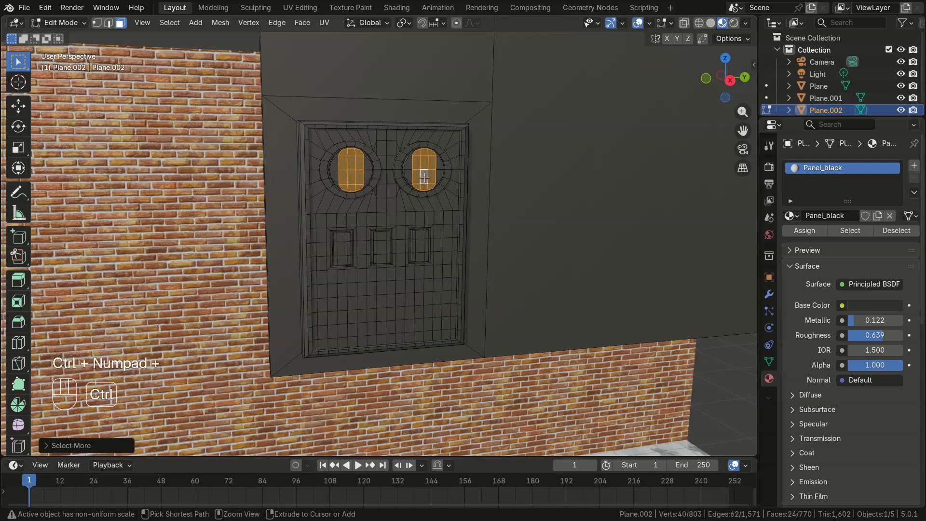
{"action": "scroll", "coordinate": [423, 177], "scroll_direction": "up", "scroll_amount": 5}
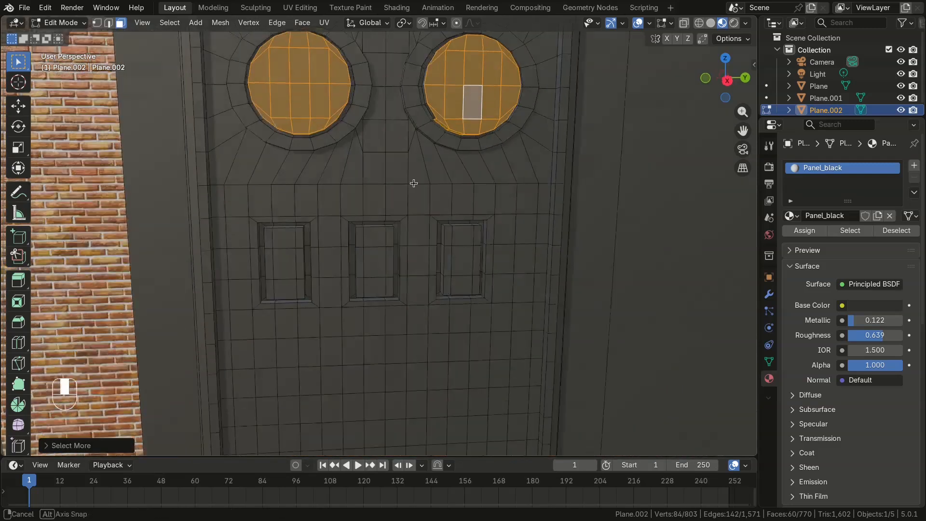
{"action": "middle_click_drag", "start_coordinate": [413, 182], "coordinate": [134, 157]}
{"action": "key", "text": "ctrl+KP_Add"}
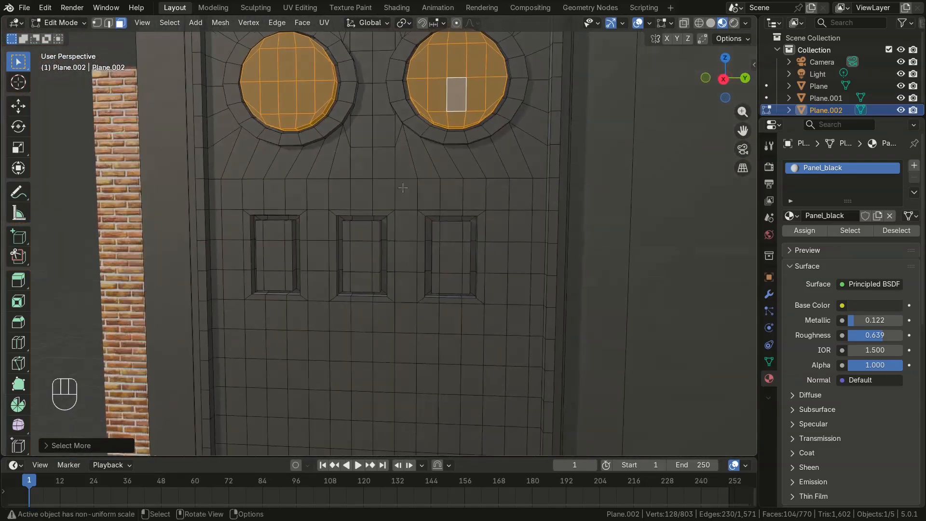
Add a second material slot to the slab with a new material named Buttons_red
{"action": "left_click", "coordinate": [915, 167]}
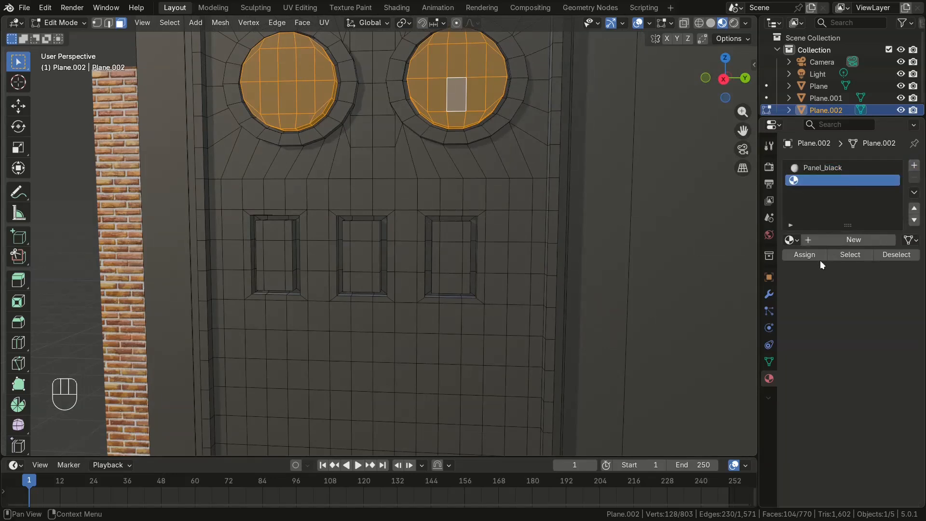
{"action": "left_click", "coordinate": [850, 240]}
{"action": "left_click", "coordinate": [832, 240]}
{"action": "key", "text": "ctrl+a"}
{"action": "type", "text": "Button"}
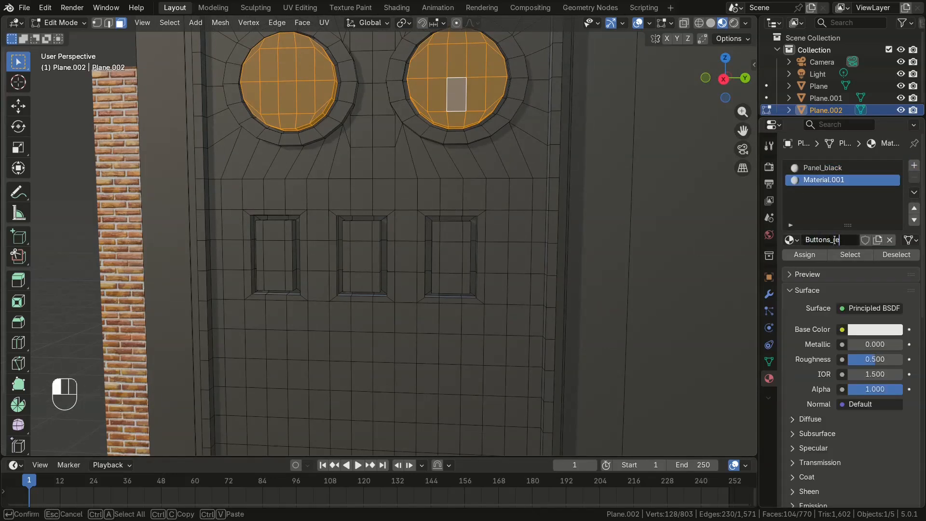
{"action": "key", "text": "Return"}
Make Buttons_red pure red with metallic 0.452 and roughness 0.735, and assign it to the selected circle faces
{"action": "left_click", "coordinate": [883, 329]}
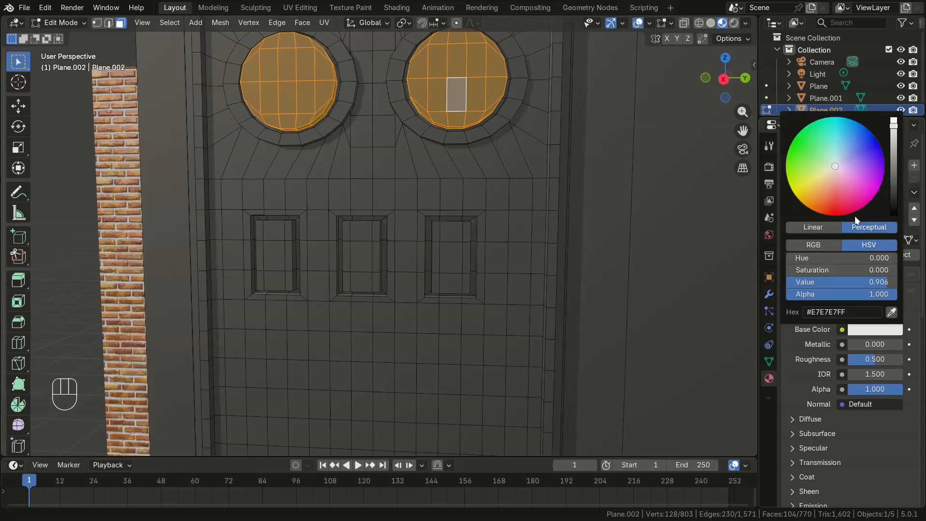
{"action": "left_click_drag", "start_coordinate": [855, 216], "coordinate": [829, 216]}
{"action": "left_click", "coordinate": [892, 445]}
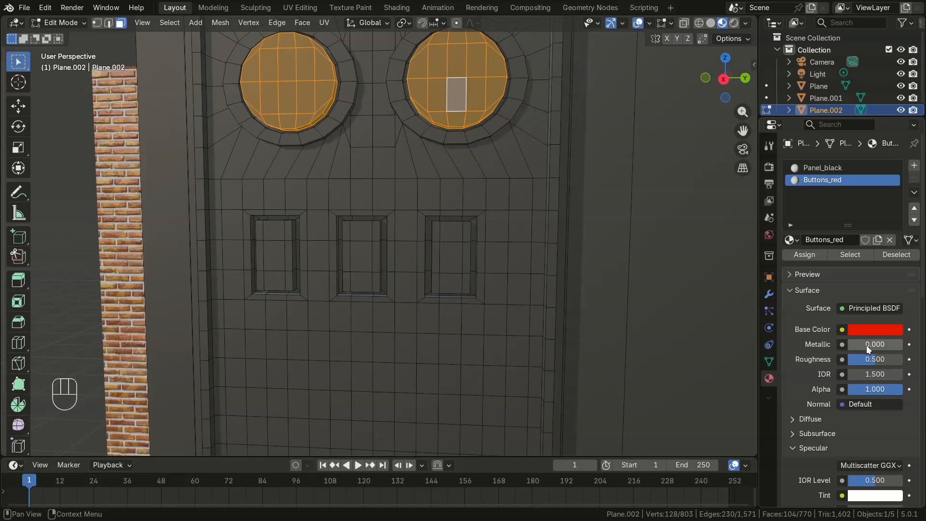
{"action": "left_click_drag", "start_coordinate": [866, 345], "coordinate": [889, 361]}
{"action": "scroll", "coordinate": [544, 268], "scroll_direction": "down", "scroll_amount": 5}
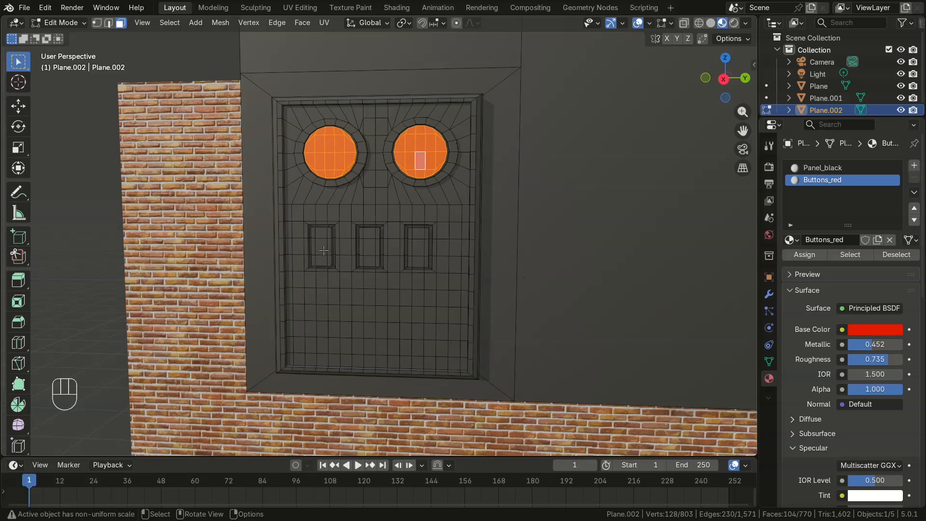
Select the middle face of the first rectangle and add a third material slot with a new material named Buttons_green
{"action": "left_click", "coordinate": [323, 250]}
{"action": "left_click", "coordinate": [913, 166]}
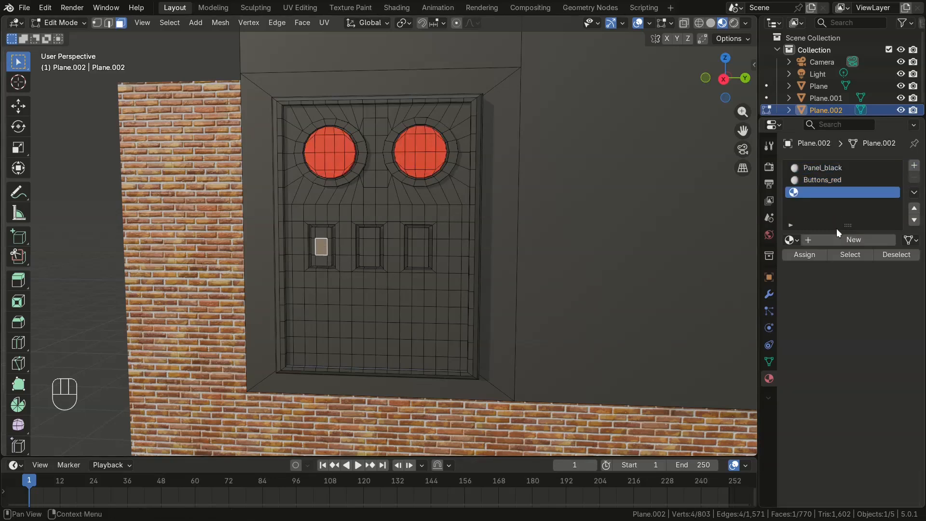
{"action": "left_click", "coordinate": [842, 239]}
{"action": "double_click", "coordinate": [828, 238]}
{"action": "type", "text": "Butto"}
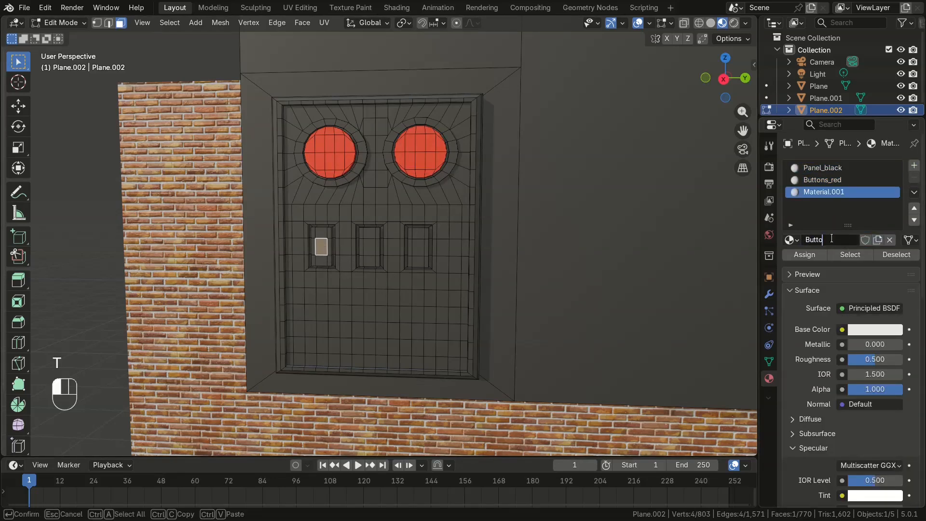
{"action": "type", "text": "ns_green"}
{"action": "key", "text": "Return"}
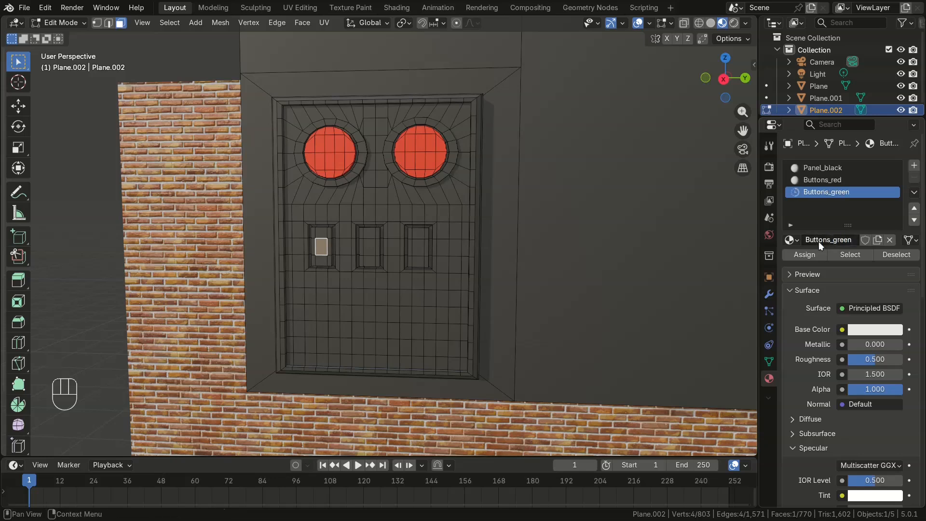
Add a fourth material slot with a new material named Buttons_blue
{"action": "left_click", "coordinate": [914, 166]}
{"action": "left_click", "coordinate": [852, 239]}
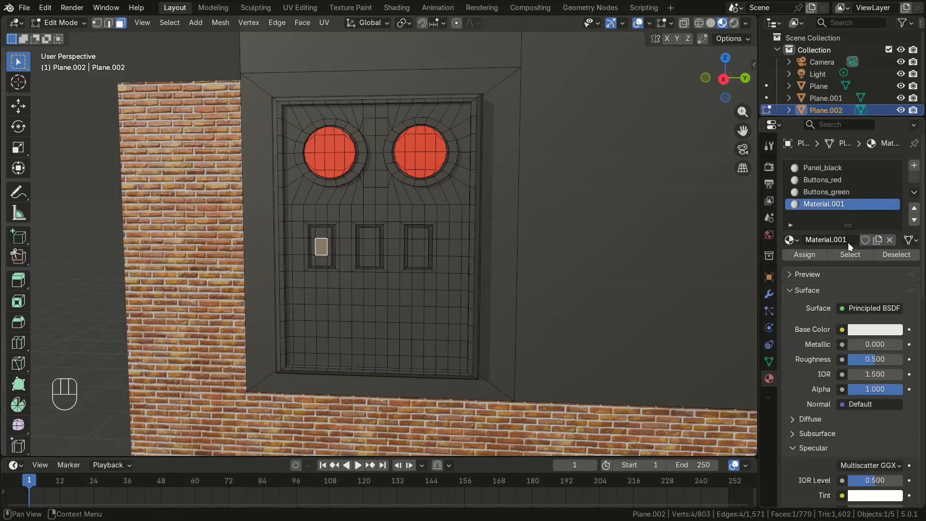
{"action": "left_click", "coordinate": [826, 240]}
{"action": "type", "text": "BUttons"}
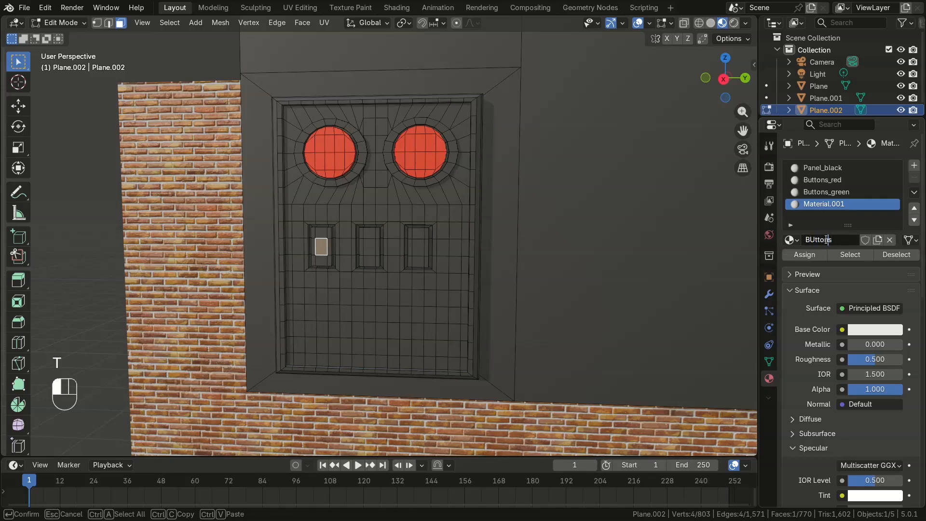
{"action": "key", "text": "Left"}
{"action": "key", "text": "Left"}
{"action": "key", "text": "BackSpace"}
{"action": "type", "text": "u"}
{"action": "key", "text": "End"}
{"action": "type", "text": "_b"}
{"action": "key", "text": "Return"}
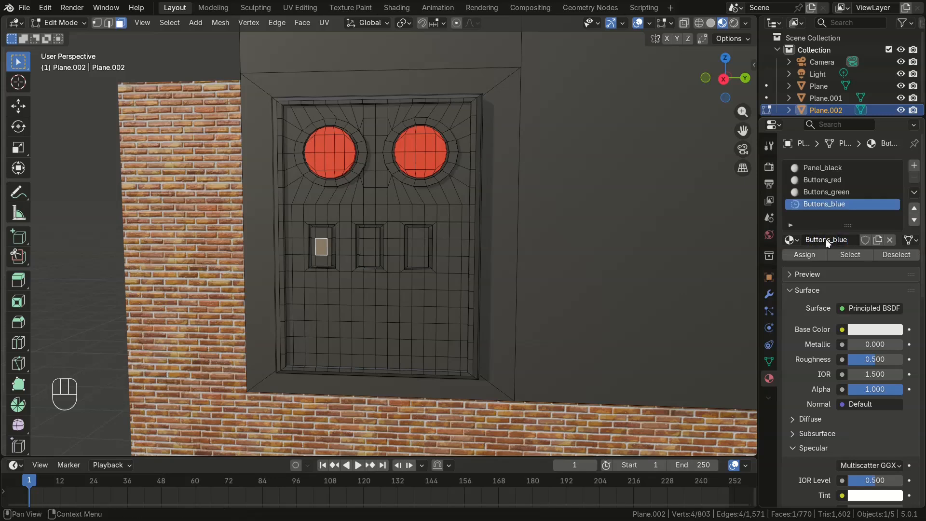
Set Buttons_green to a bright green base colour (#31E718) with metallic 0.313 and roughness 0.770
{"action": "left_click", "coordinate": [826, 193]}
{"action": "left_click", "coordinate": [880, 328]}
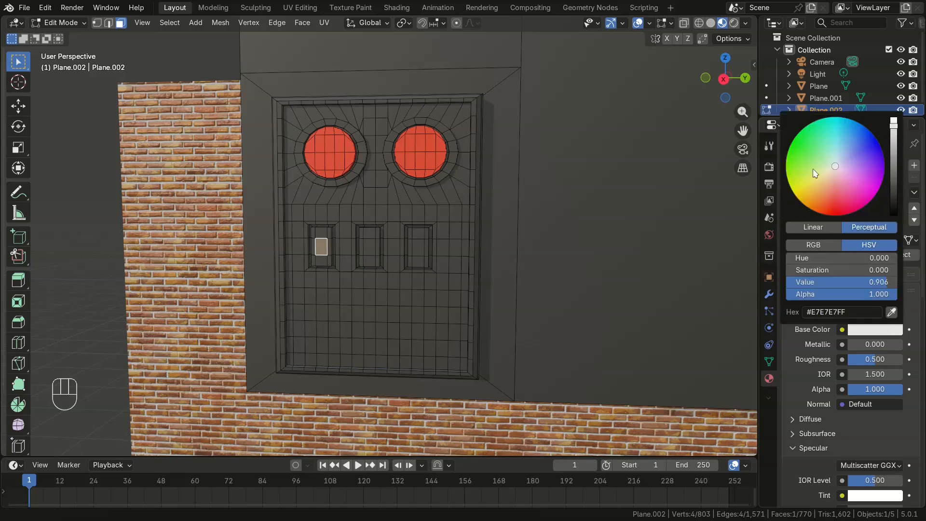
{"action": "left_click_drag", "start_coordinate": [834, 166], "coordinate": [793, 149]}
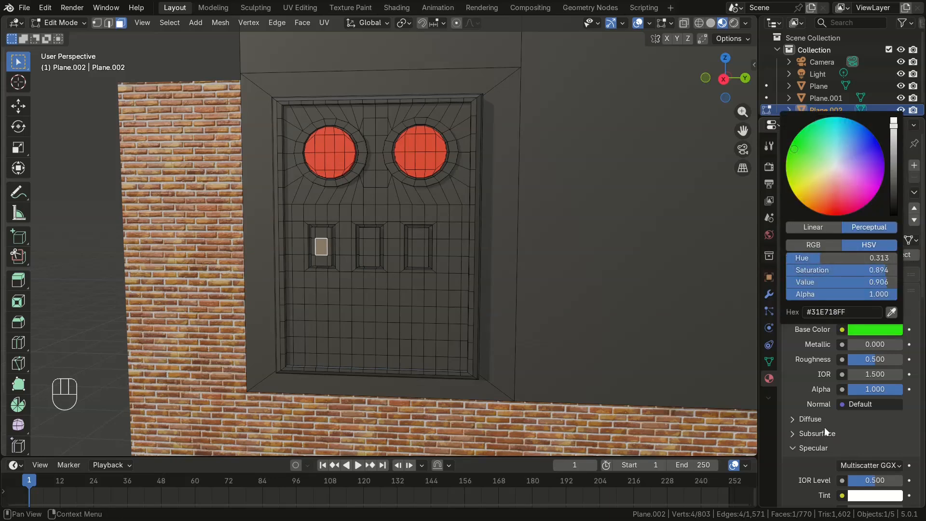
{"action": "left_click_drag", "start_coordinate": [880, 344], "coordinate": [898, 344]}
{"action": "left_click_drag", "start_coordinate": [880, 359], "coordinate": [887, 360]}
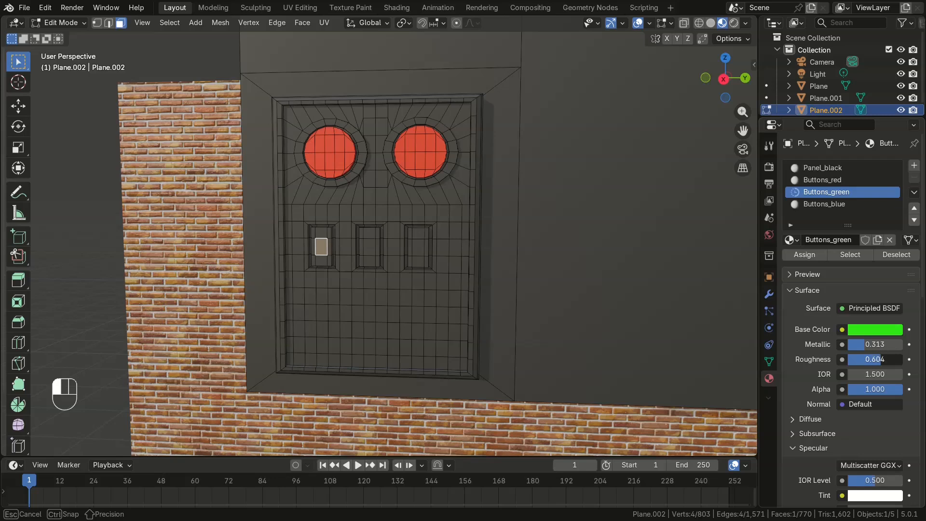
Select the raised faces of all three rectangles with their side walls and assign Buttons_green to them
{"action": "left_click", "coordinate": [353, 254]}
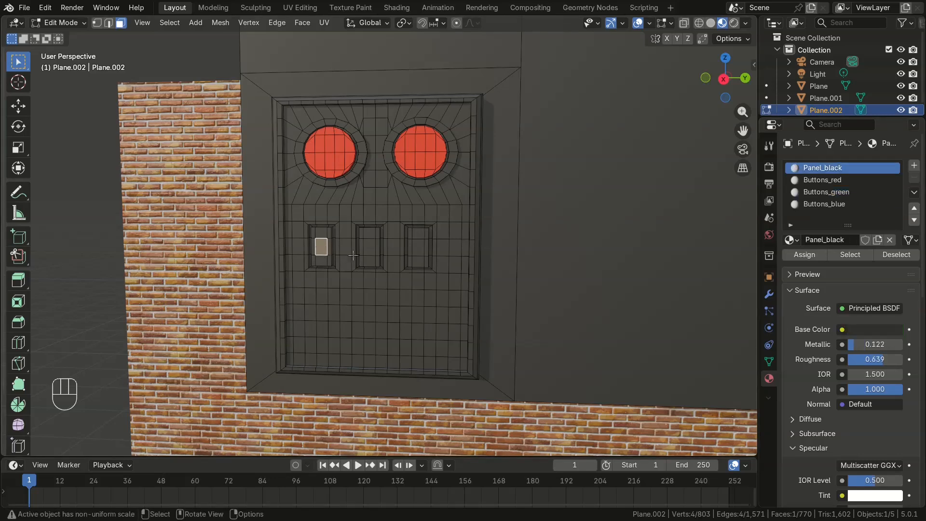
{"action": "left_click", "coordinate": [369, 246], "text": "shift"}
{"action": "left_click", "coordinate": [418, 248], "text": "shift"}
{"action": "key", "text": "ctrl+KP_Add"}
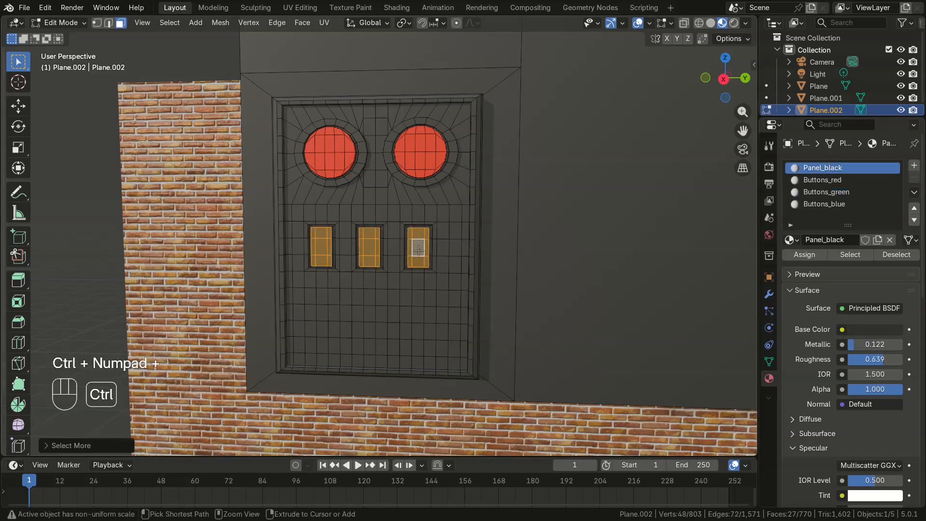
{"action": "key", "text": "ctrl+KP_Add"}
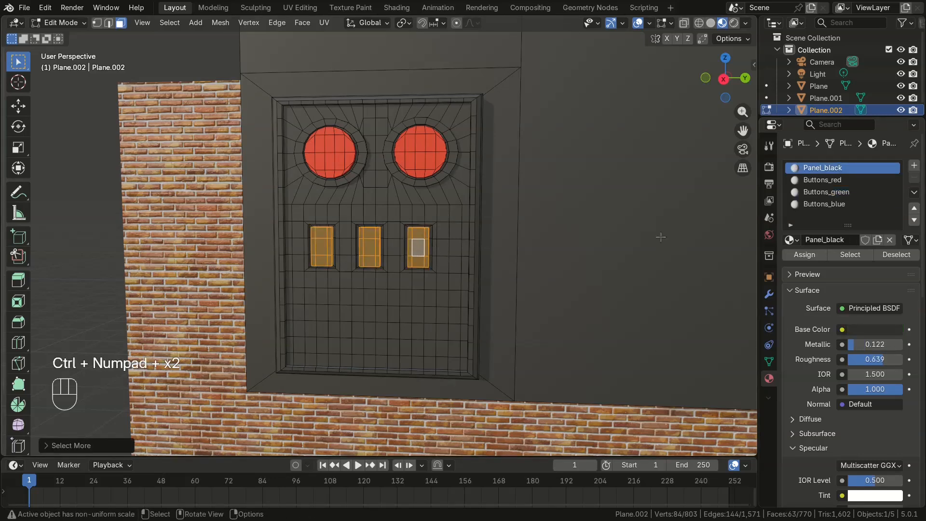
{"action": "left_click", "coordinate": [822, 193]}
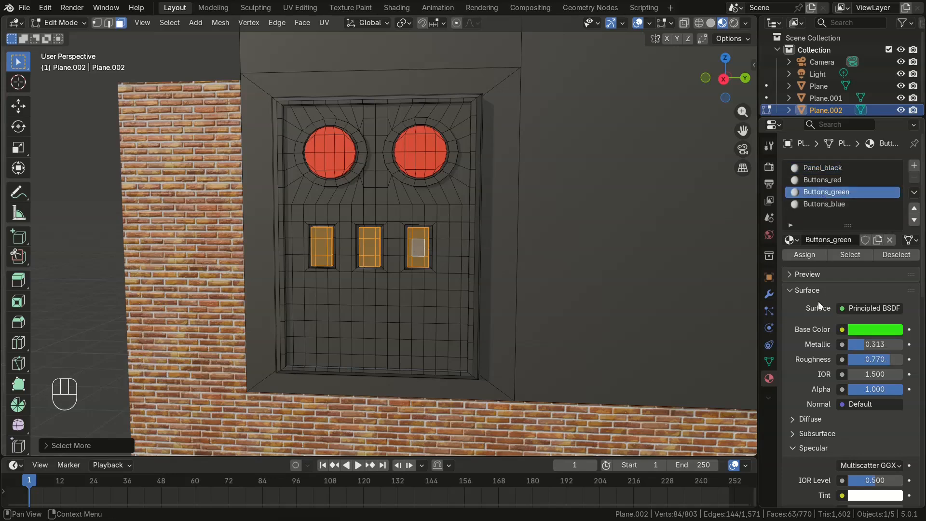
{"action": "left_click", "coordinate": [806, 258]}
Select the large front face of the slab beside the button panel and inset it slightly to form a narrow border
{"action": "left_click", "coordinate": [531, 252]}
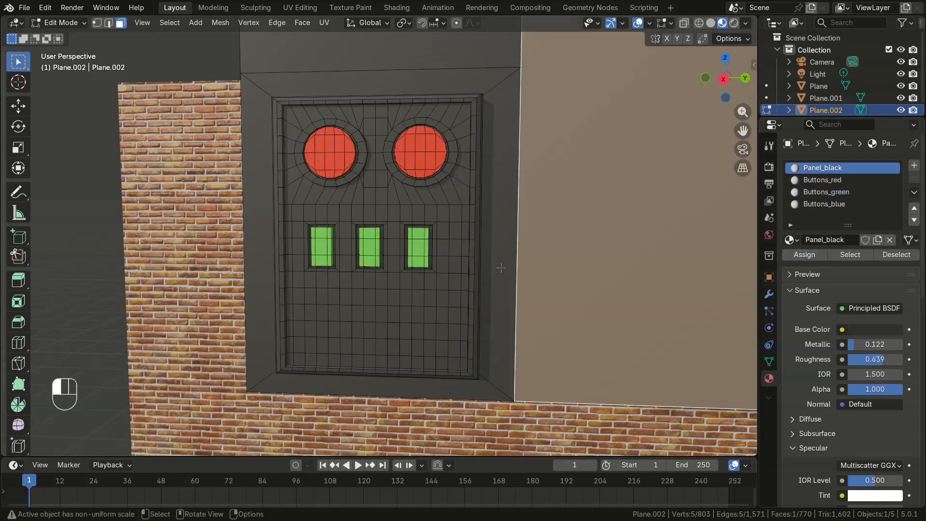
{"action": "scroll", "coordinate": [210, 253], "scroll_direction": "down", "scroll_amount": 6}
{"action": "key", "text": "Tab"}
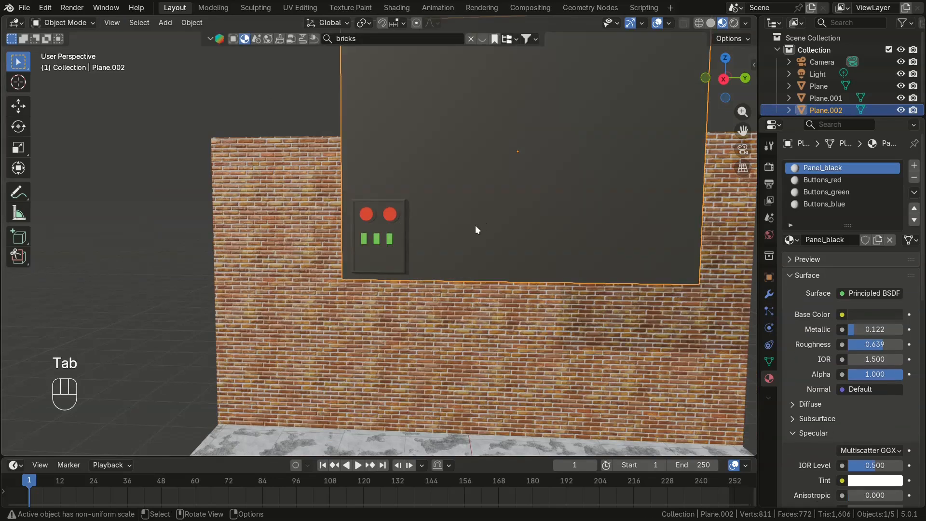
{"action": "middle_click_drag", "start_coordinate": [475, 225], "coordinate": [516, 173]}
{"action": "key", "text": "Tab"}
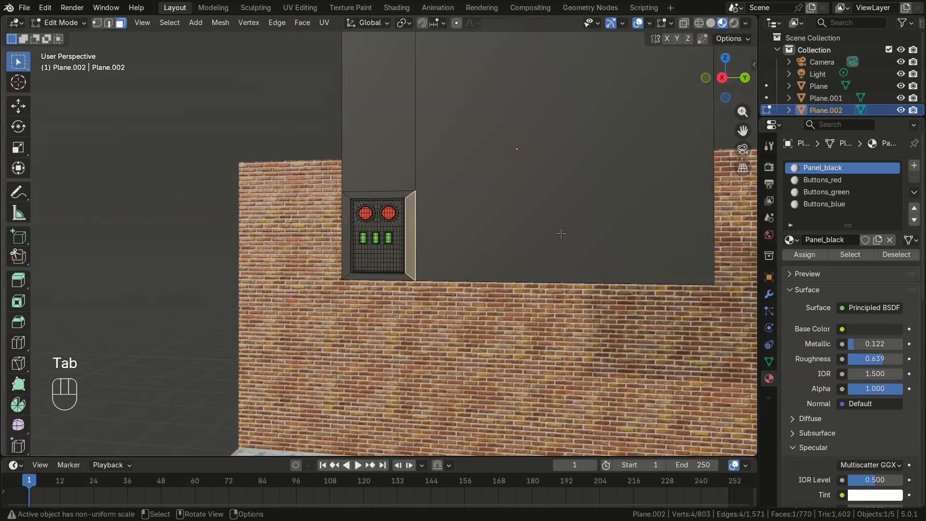
{"action": "scroll", "coordinate": [637, 142], "scroll_direction": "down", "scroll_amount": 3}
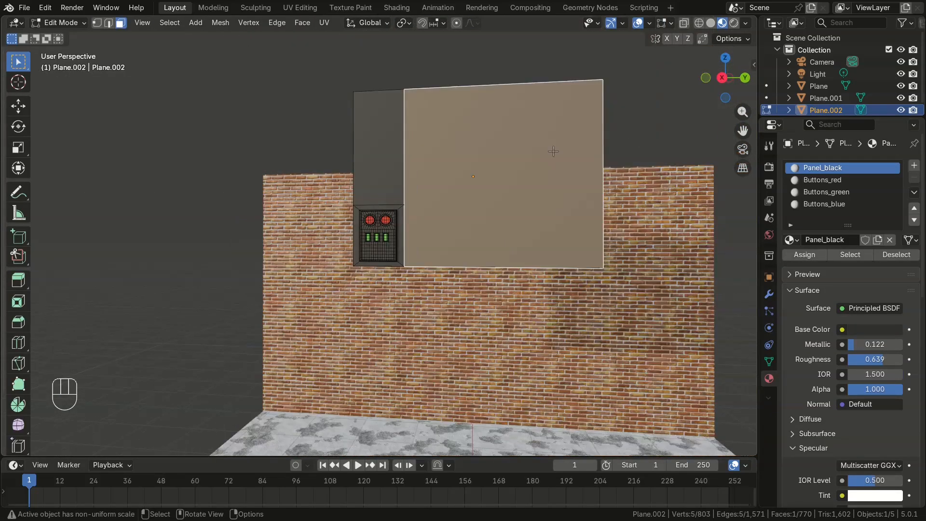
{"action": "key", "text": "i"}
{"action": "left_click", "coordinate": [548, 153]}
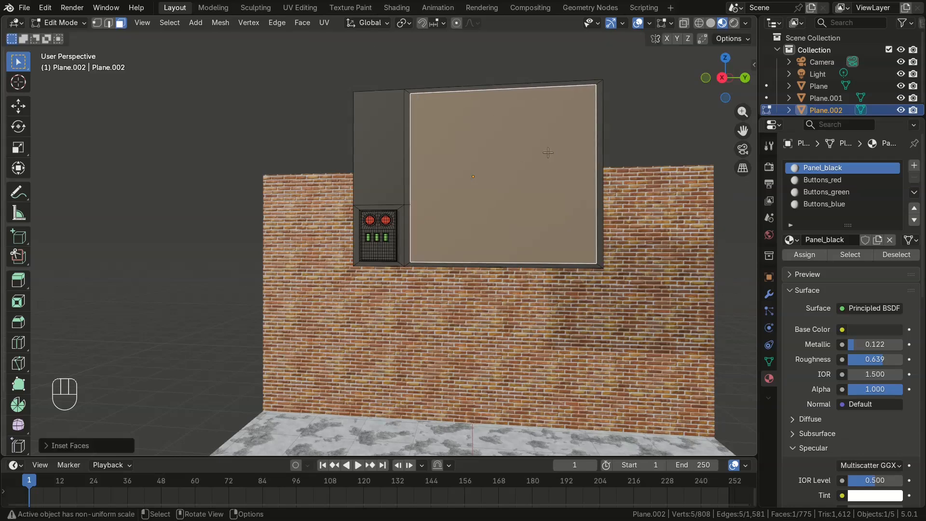
Try to extrude the large inset face about 0.10 m
{"action": "key", "text": "e"}
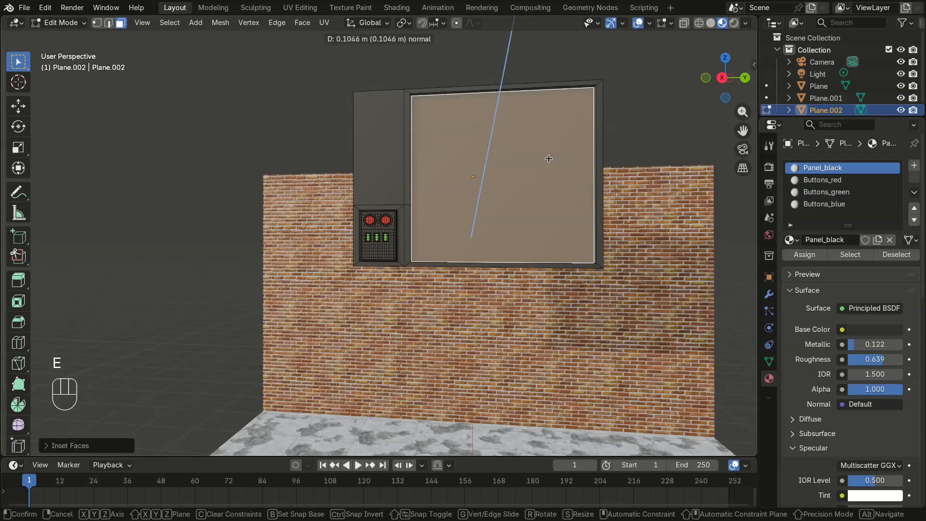
{"action": "left_click", "coordinate": [547, 160]}
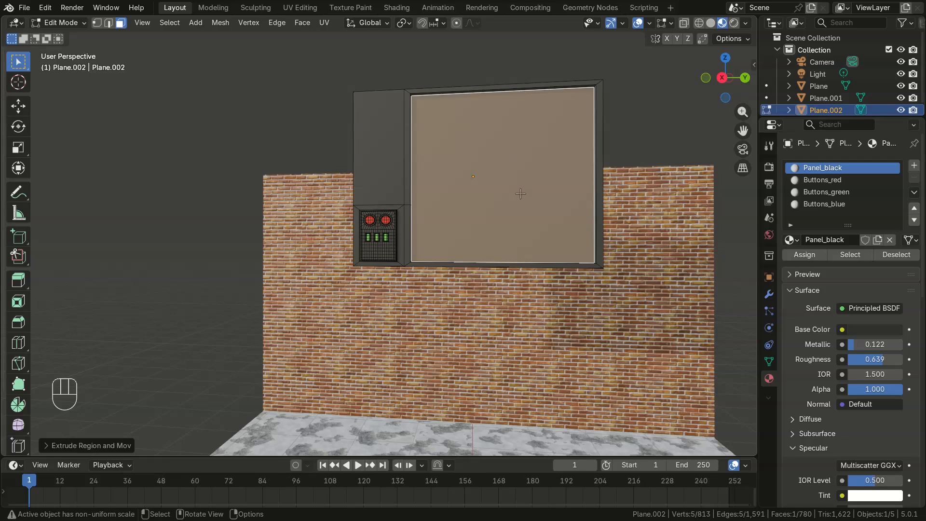
{"action": "left_click", "coordinate": [514, 174]}
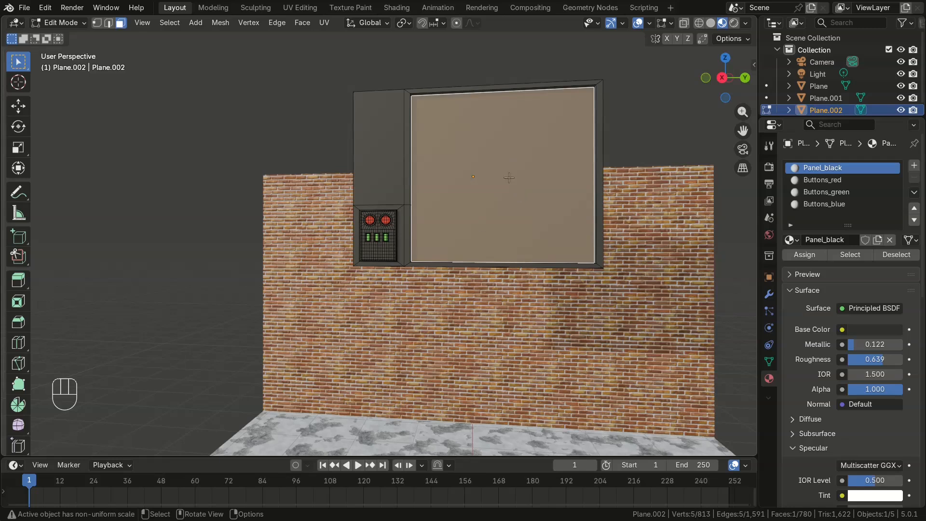
{"action": "middle_click_drag", "start_coordinate": [508, 178], "coordinate": [451, 200]}
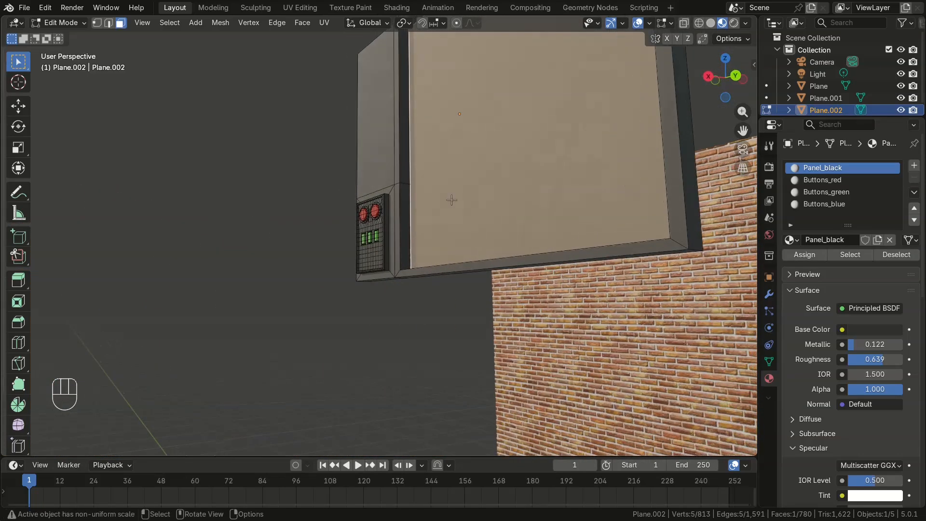
{"action": "key", "text": "ctrl+z"}
{"action": "key", "text": "ctrl+z"}
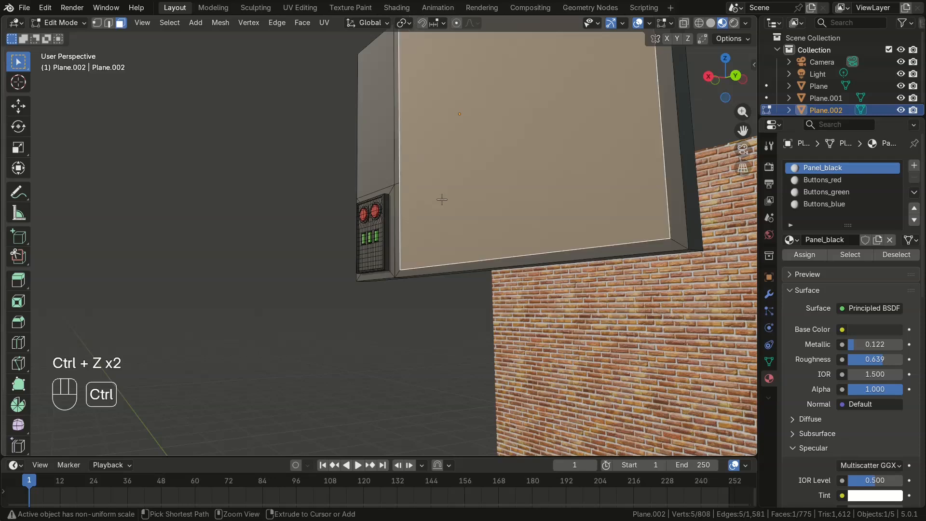
Extrude the large inset face inward about 0.03 m to form a shallow recess
{"action": "key", "text": "e"}
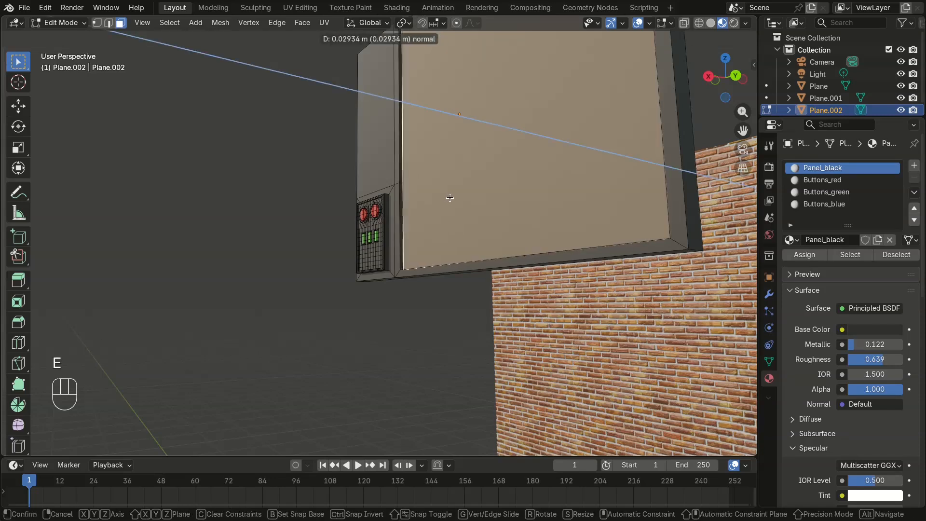
{"action": "left_click", "coordinate": [451, 197]}
{"action": "middle_click_drag", "start_coordinate": [484, 170], "coordinate": [432, 113]}
{"action": "middle_click_drag", "start_coordinate": [429, 129], "coordinate": [479, 165]}
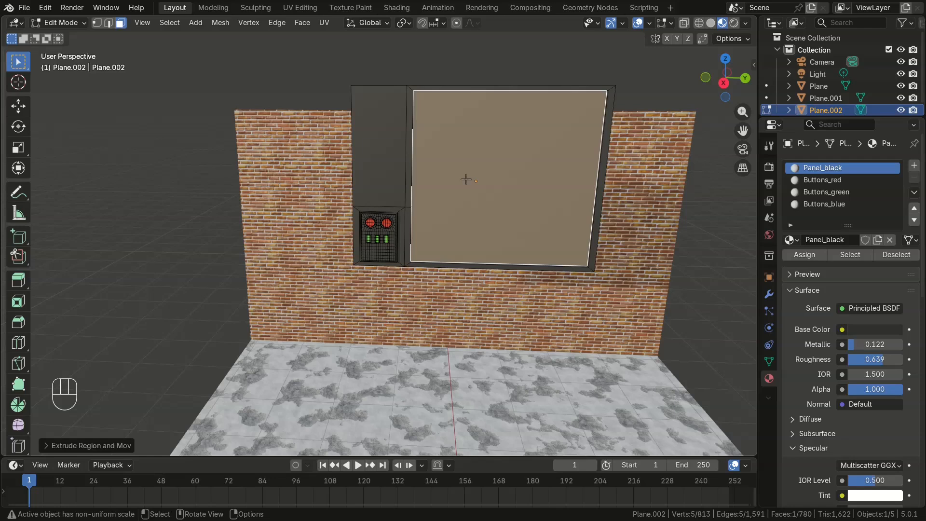
Subdivide the tall narrow face above the button panel once
{"action": "left_click", "coordinate": [374, 137]}
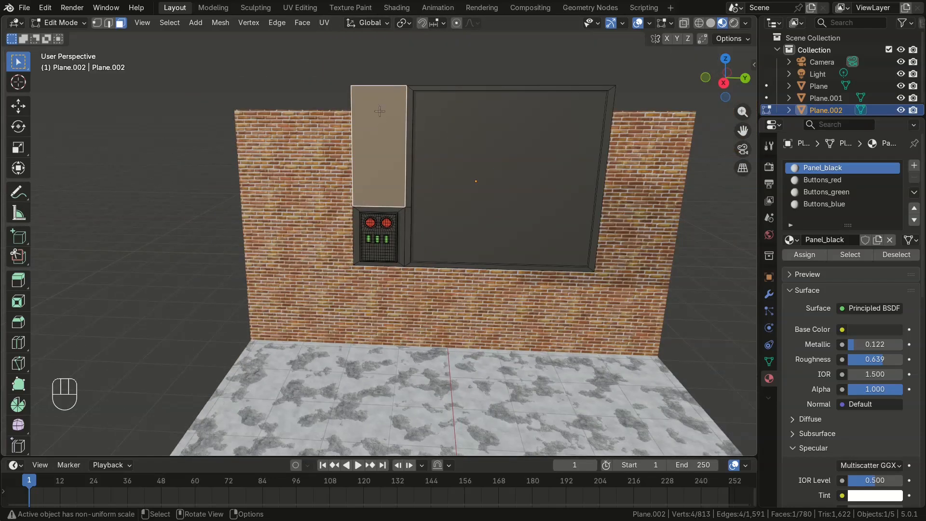
{"action": "right_click", "coordinate": [349, 146]}
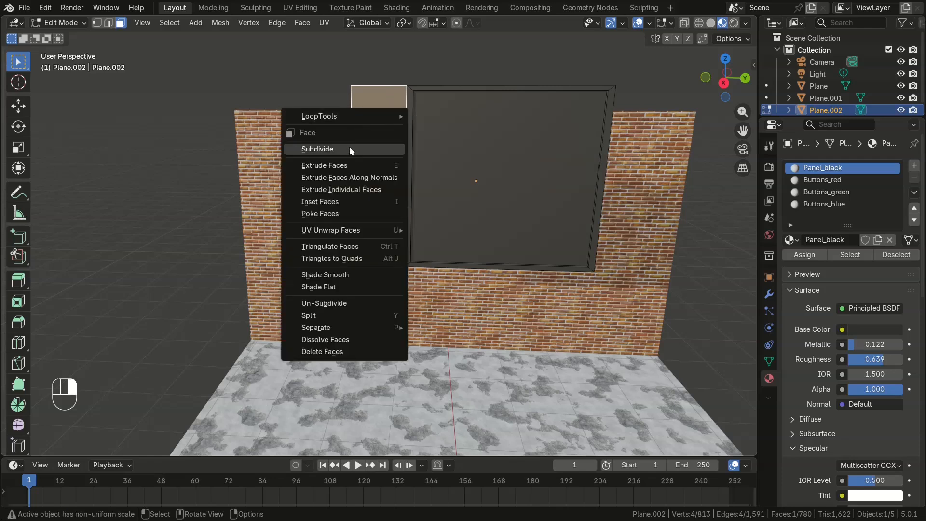
{"action": "left_click", "coordinate": [349, 146]}
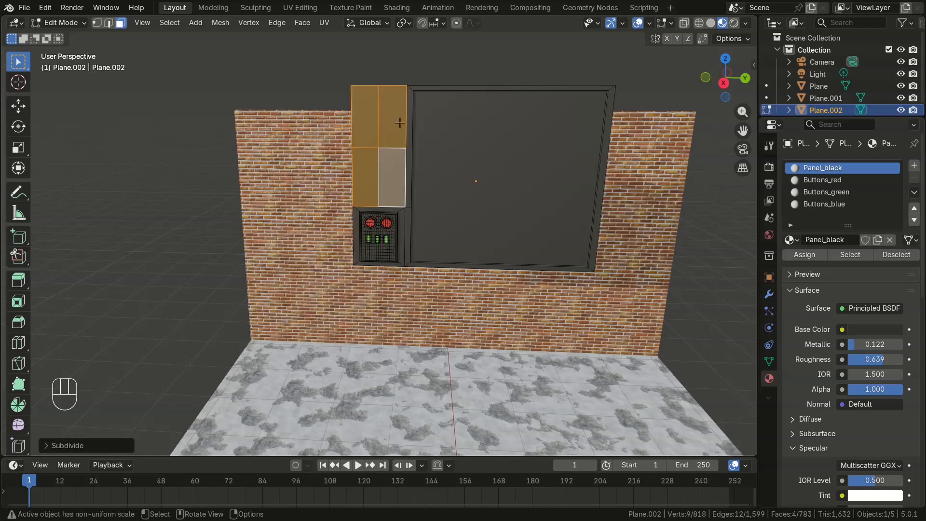
Slide the subdivided face's two horizontal middle edges upward and bevel them with a single segment into a narrow band
{"action": "left_click", "coordinate": [368, 146]}
{"action": "key", "text": "2"}
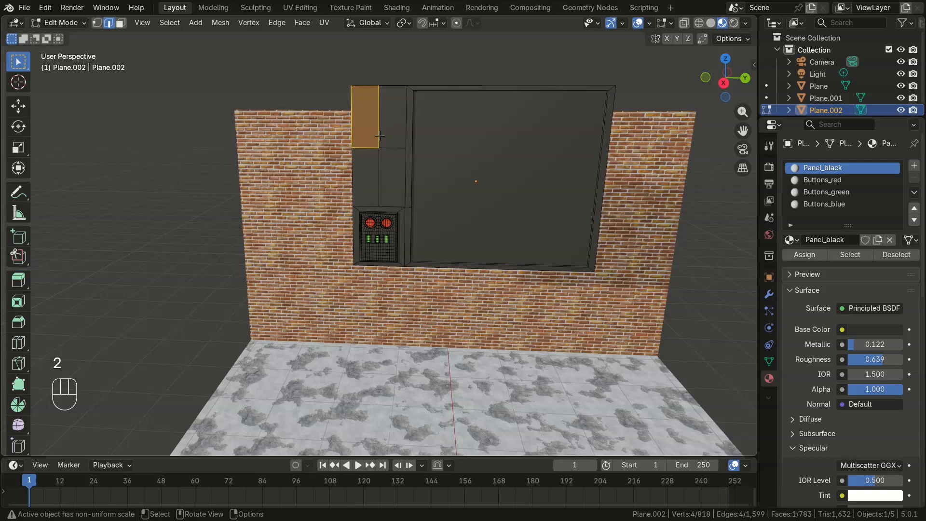
{"action": "left_click", "coordinate": [366, 147]}
{"action": "left_click", "coordinate": [392, 148], "text": "shift"}
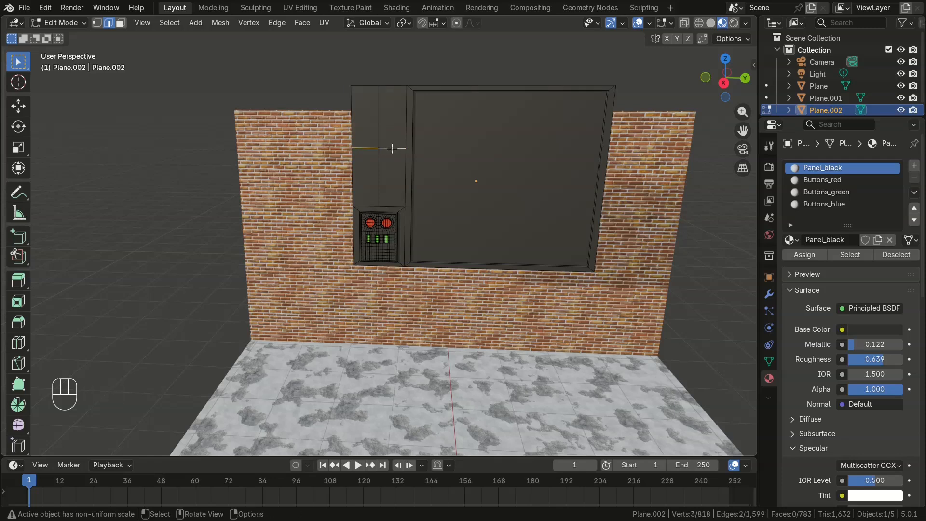
{"action": "key", "text": "g"}
{"action": "key", "text": "g"}
{"action": "left_click", "coordinate": [392, 120]}
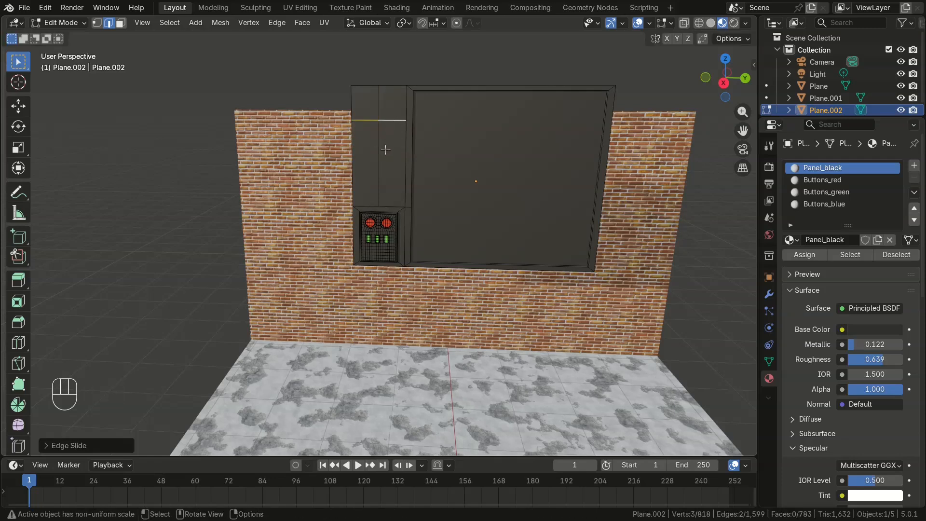
{"action": "key", "text": "ctrl+b"}
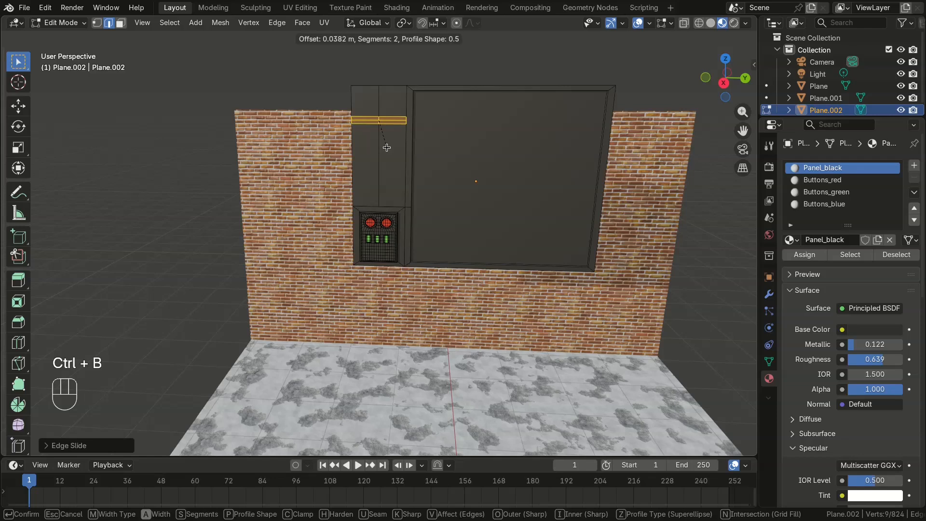
{"action": "left_click", "coordinate": [382, 150]}
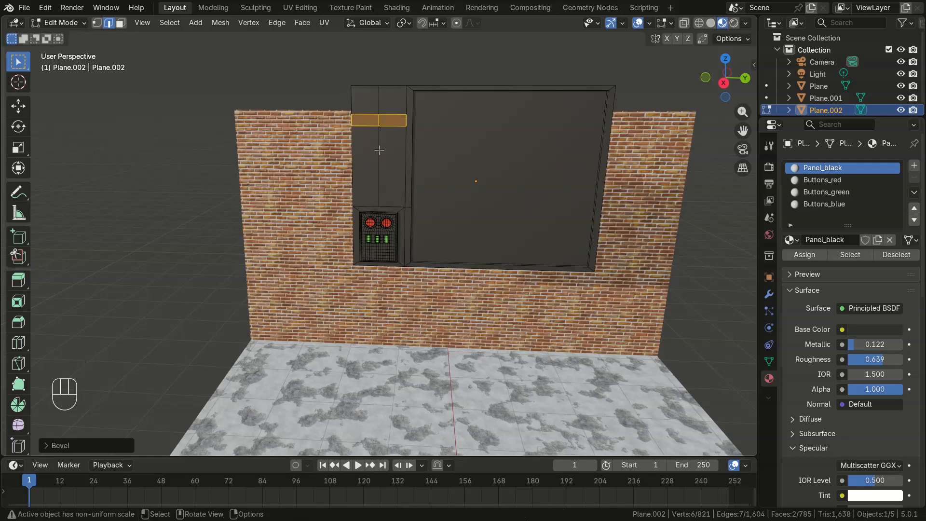
Select both faces of the narrow band above the button panel and inset them together by about 0.013 m
{"action": "scroll", "coordinate": [394, 113], "scroll_direction": "up", "scroll_amount": 3}
{"action": "scroll", "coordinate": [394, 113], "scroll_direction": "down", "scroll_amount": 1}
{"action": "left_click", "coordinate": [392, 67]}
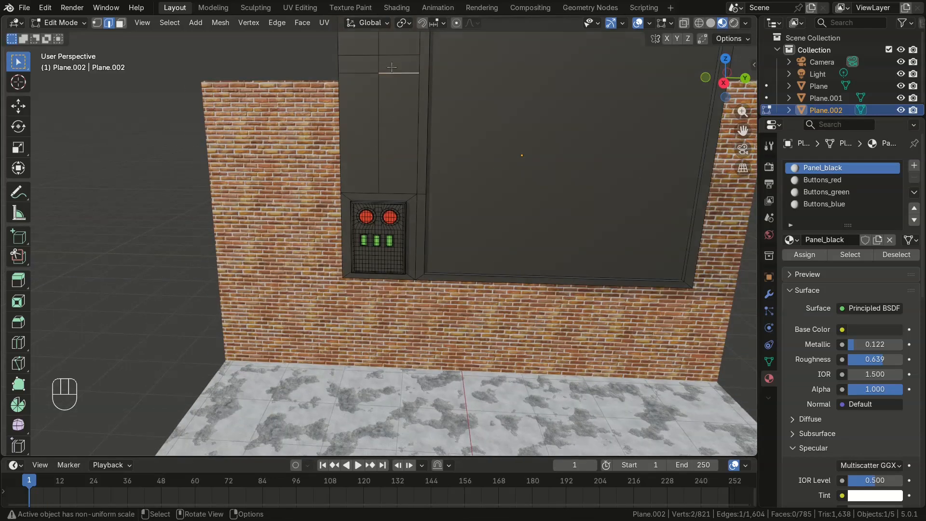
{"action": "key", "text": "3"}
{"action": "left_click", "coordinate": [392, 67]}
{"action": "left_click", "coordinate": [368, 61], "text": "shift"}
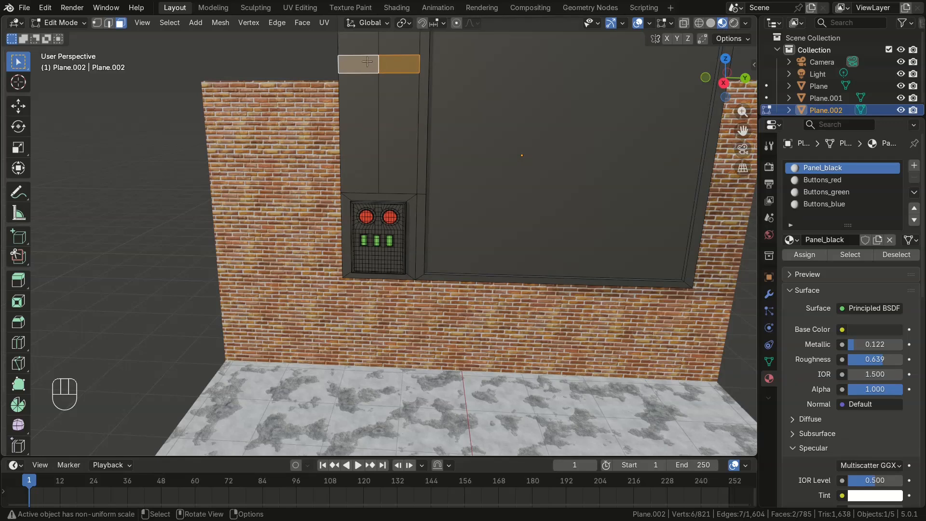
{"action": "key", "text": "i"}
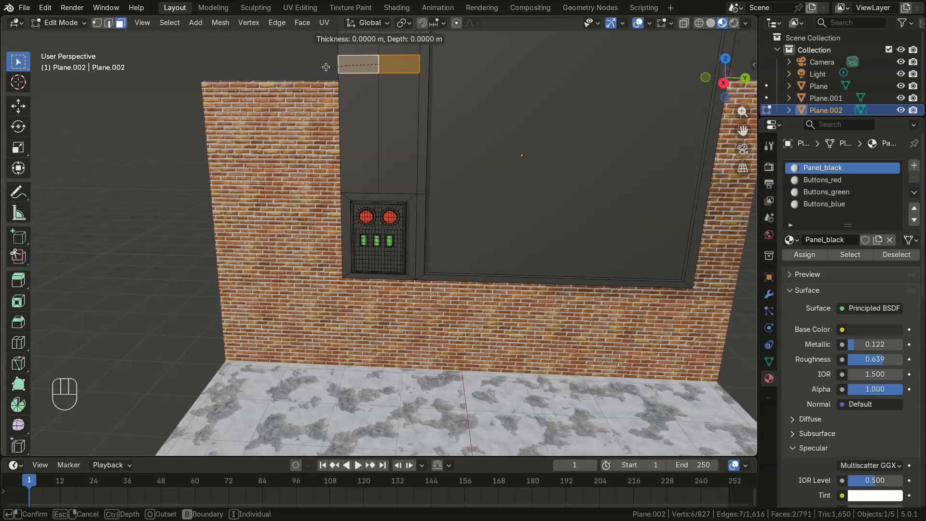
{"action": "key", "text": "Escape"}
{"action": "key", "text": "i"}
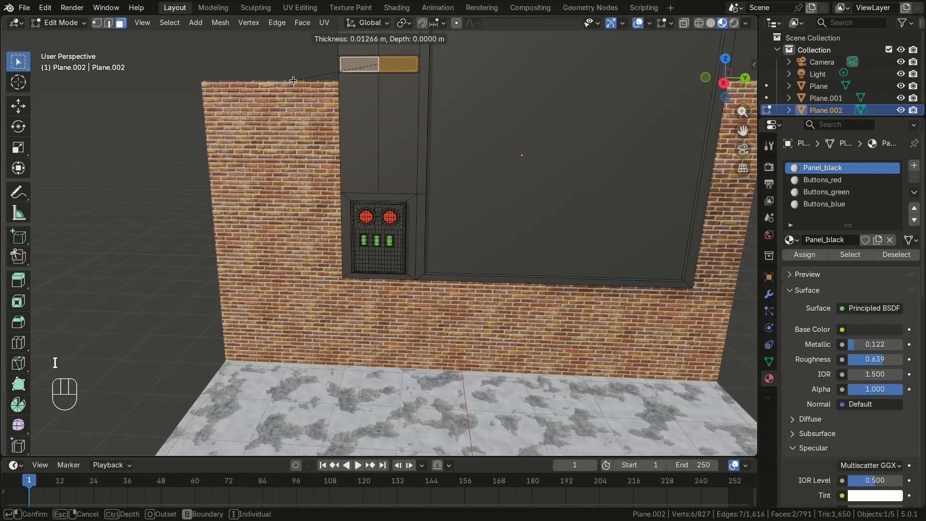
{"action": "left_click", "coordinate": [293, 80]}
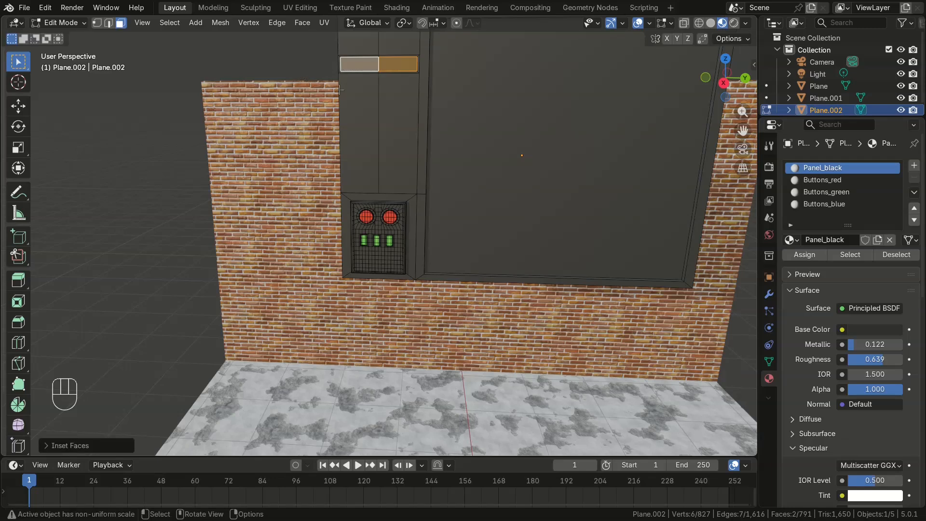
Try to extrude the two inset band faces
{"action": "key", "text": "e"}
{"action": "right_click", "coordinate": [380, 103]}
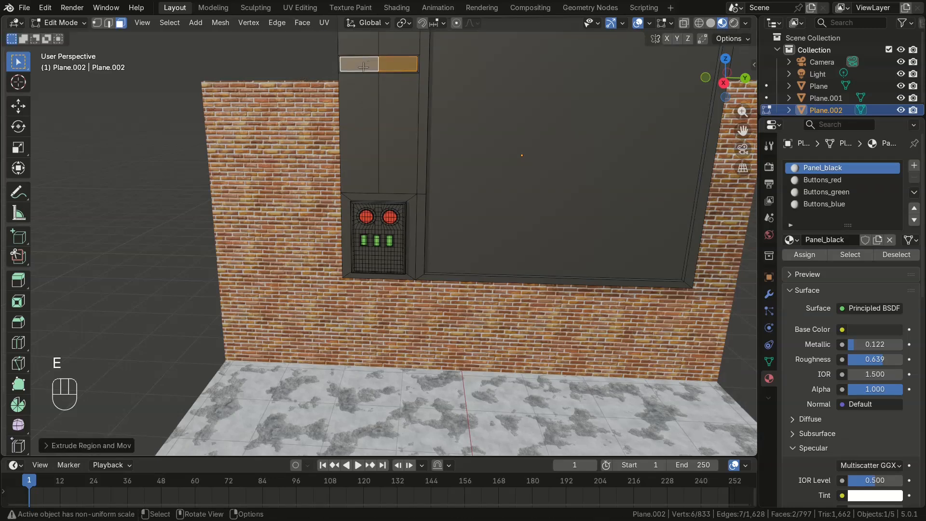
{"action": "middle_click_drag", "start_coordinate": [380, 103], "coordinate": [404, 177]}
{"action": "key", "text": "KP_Decimal"}
{"action": "key", "text": "ctrl+z"}
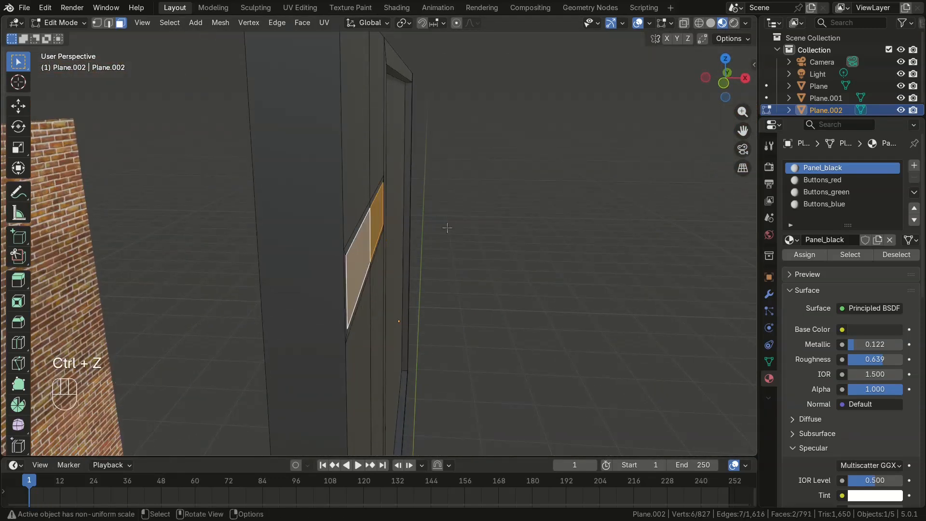
Extrude the band's two inset faces again and clear the selection
{"action": "key", "text": "e"}
{"action": "right_click", "coordinate": [451, 230]}
{"action": "middle_click_drag", "start_coordinate": [450, 229], "coordinate": [338, 228]}
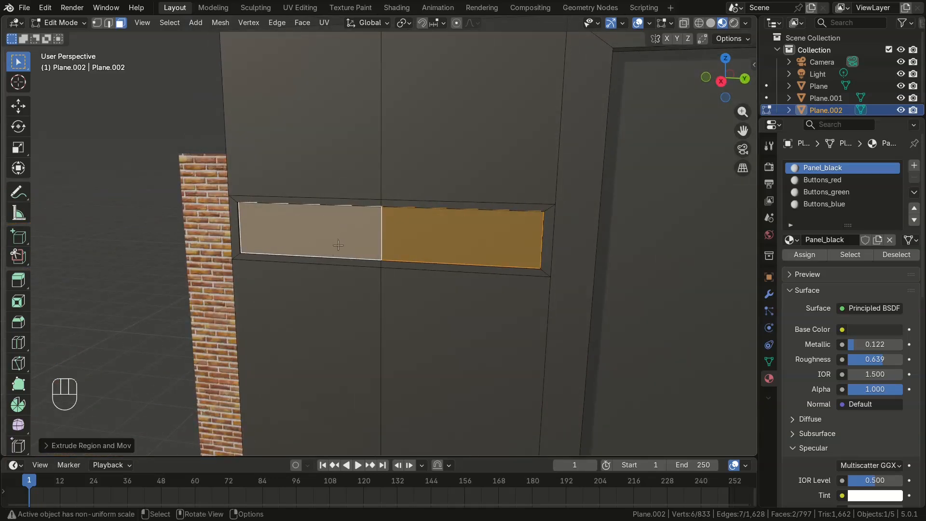
{"action": "scroll", "coordinate": [338, 245], "scroll_direction": "down", "scroll_amount": 4}
{"action": "left_click", "coordinate": [138, 263]}
{"action": "scroll", "coordinate": [136, 267], "scroll_direction": "up", "scroll_amount": 3}
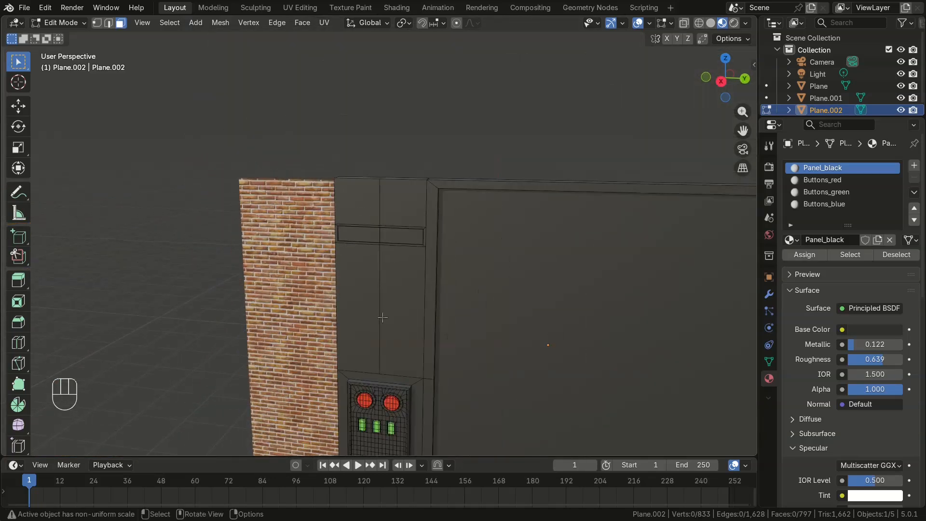
Return the slab to Object Mode and apply its scale
{"action": "key", "text": "Tab"}
{"action": "scroll", "coordinate": [457, 276], "scroll_direction": "down", "scroll_amount": 3}
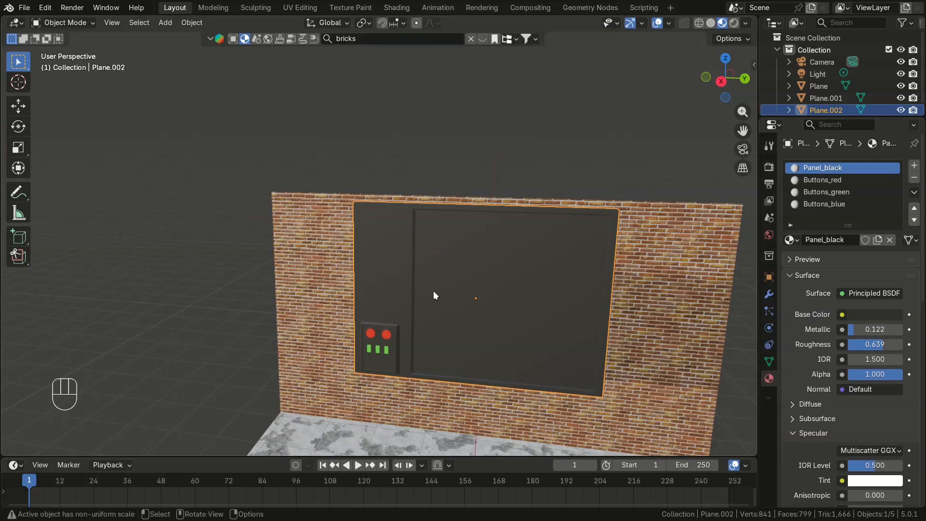
{"action": "right_click", "coordinate": [378, 256]}
{"action": "key", "text": "ctrl+a"}
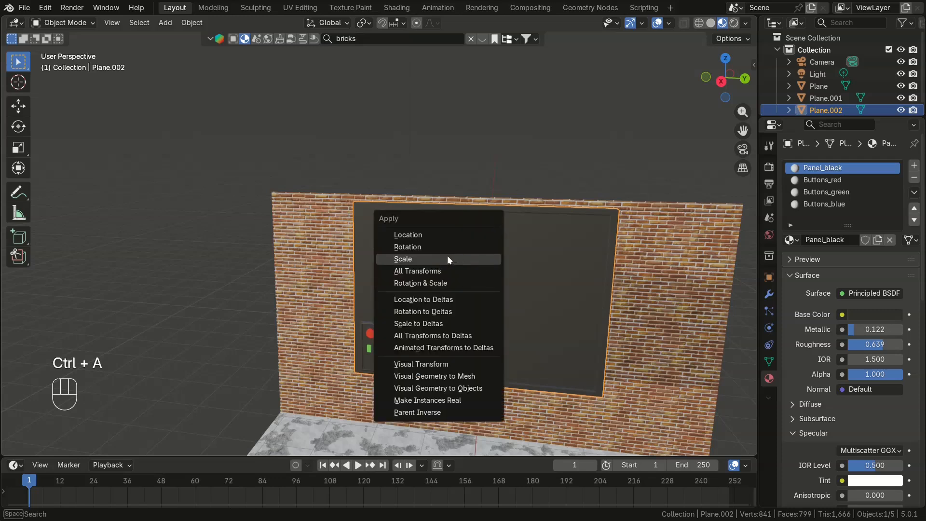
{"action": "left_click", "coordinate": [447, 257]}
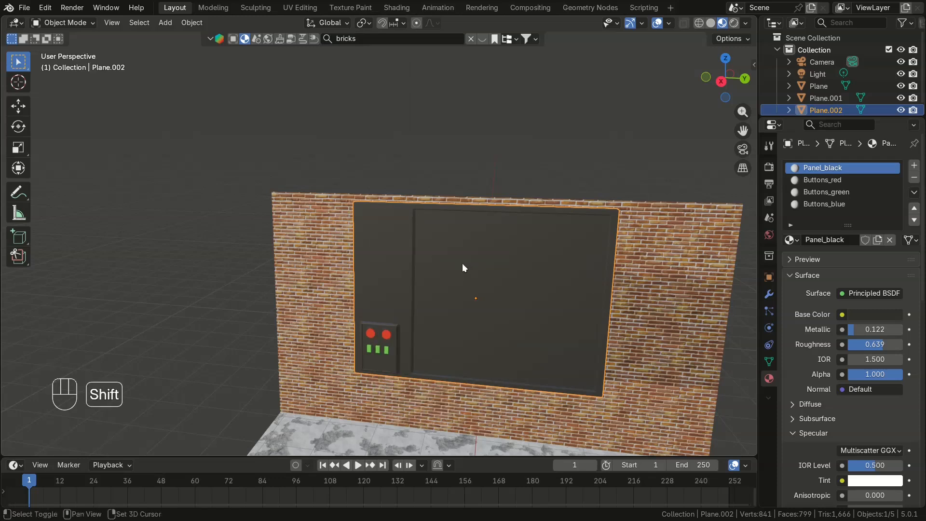
Duplicate the slab, move the copy along the global Y axis until it clears the brick wall, and reselect the original slab
{"action": "key", "text": "shift+d"}
{"action": "key", "text": "Escape"}
{"action": "key", "text": "g"}
{"action": "key", "text": "y"}
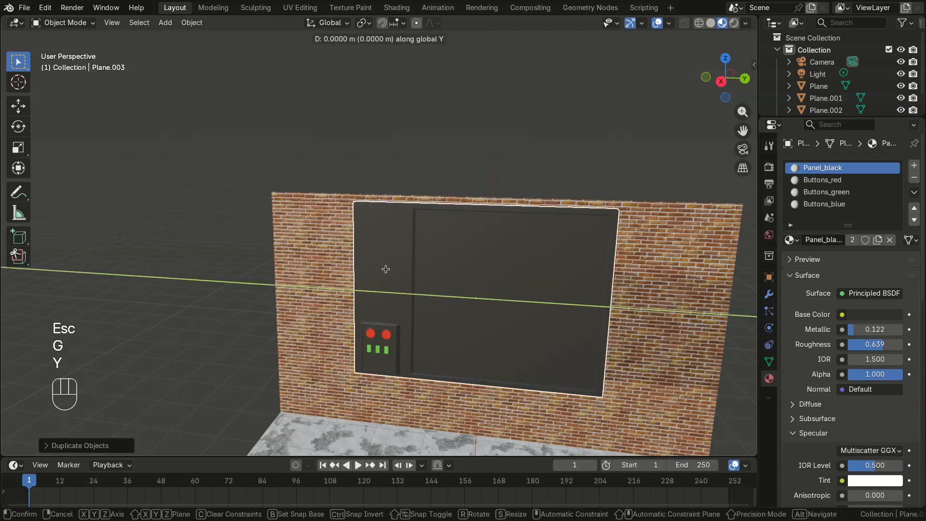
{"action": "left_click", "coordinate": [62, 261]}
{"action": "middle_click_drag", "start_coordinate": [238, 239], "coordinate": [178, 255]}
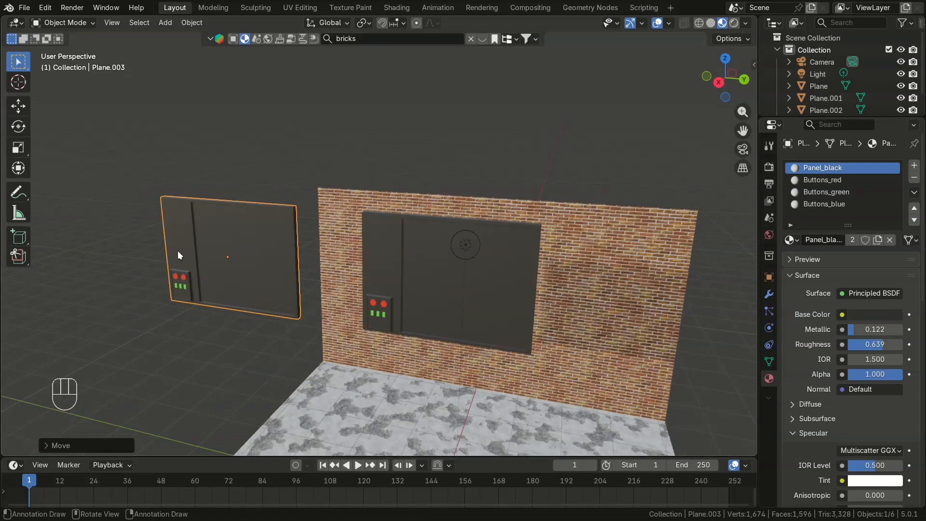
{"action": "left_click", "coordinate": [437, 273]}
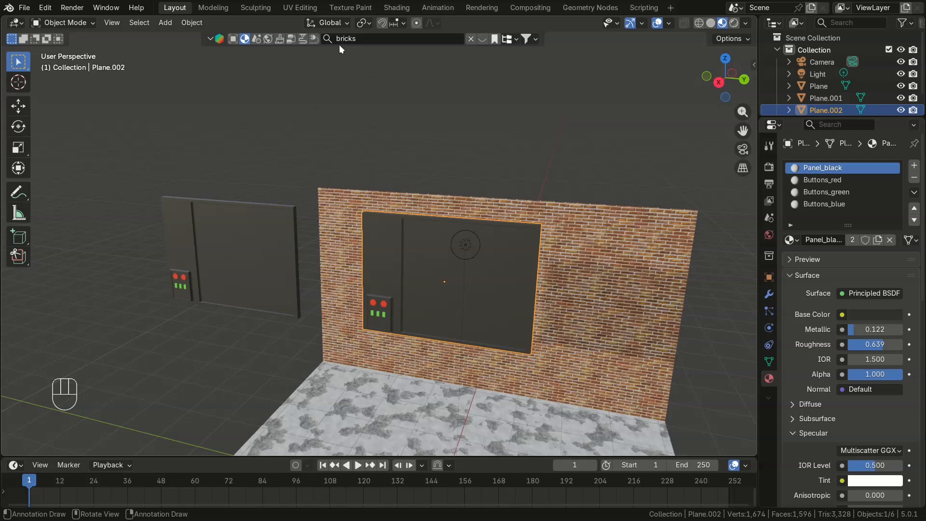
In the Shading workspace, view the slab from the right and select its large recess face in Edit Mode
{"action": "left_click", "coordinate": [396, 8]}
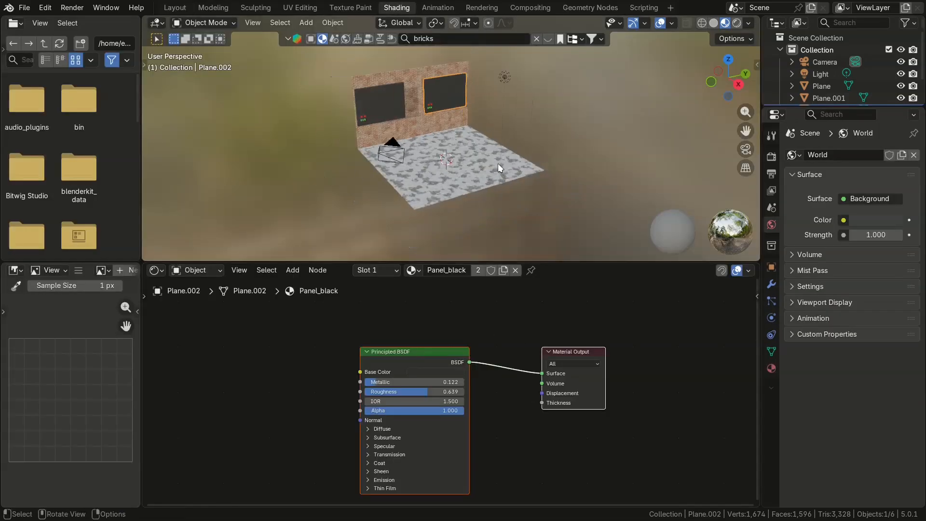
{"action": "key", "text": "KP_3"}
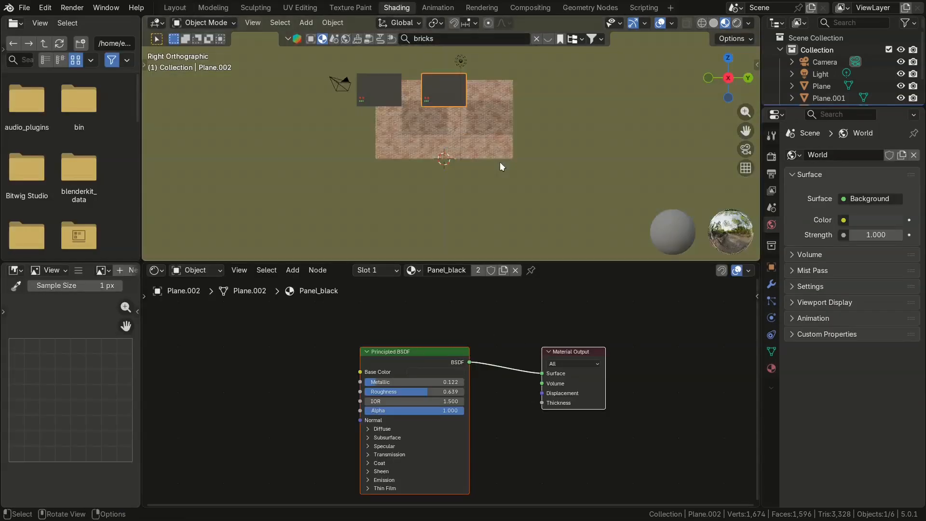
{"action": "key", "text": "Tab"}
{"action": "left_click", "coordinate": [446, 88]}
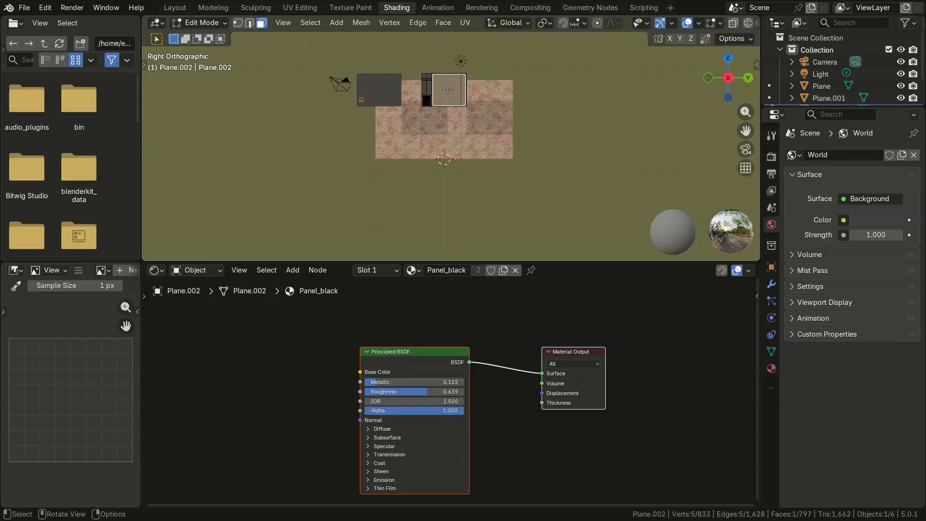
Add a fifth material slot to the slab, assign it to the recess face and create a new material in it
{"action": "left_click_drag", "start_coordinate": [411, 350], "coordinate": [499, 320]}
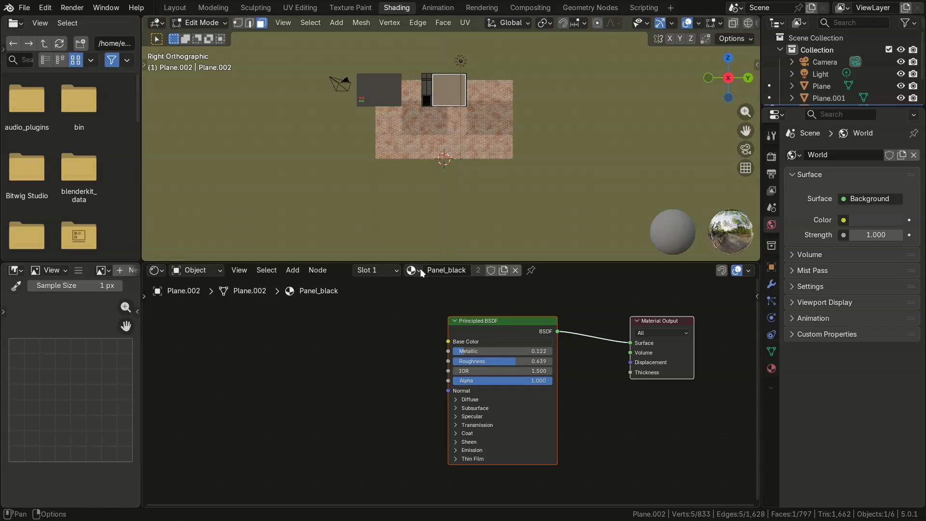
{"action": "left_click", "coordinate": [394, 270]}
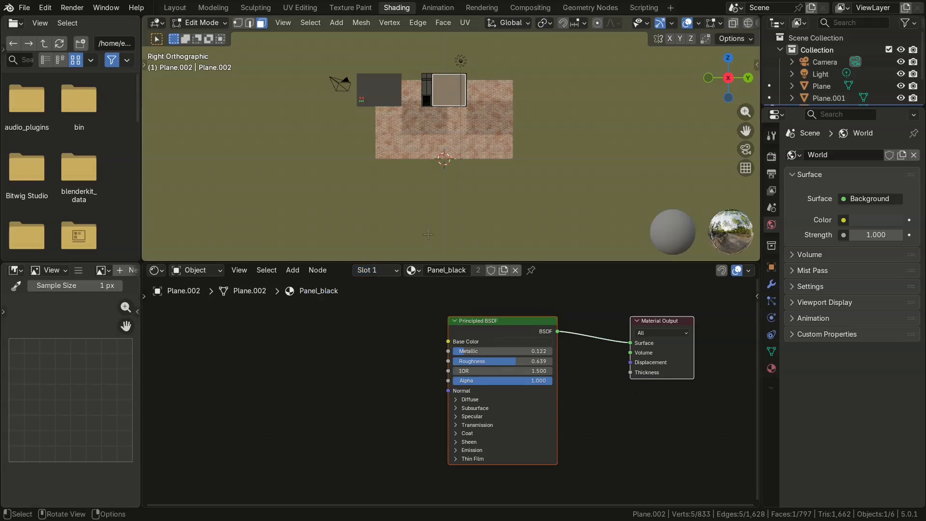
{"action": "left_click", "coordinate": [395, 270]}
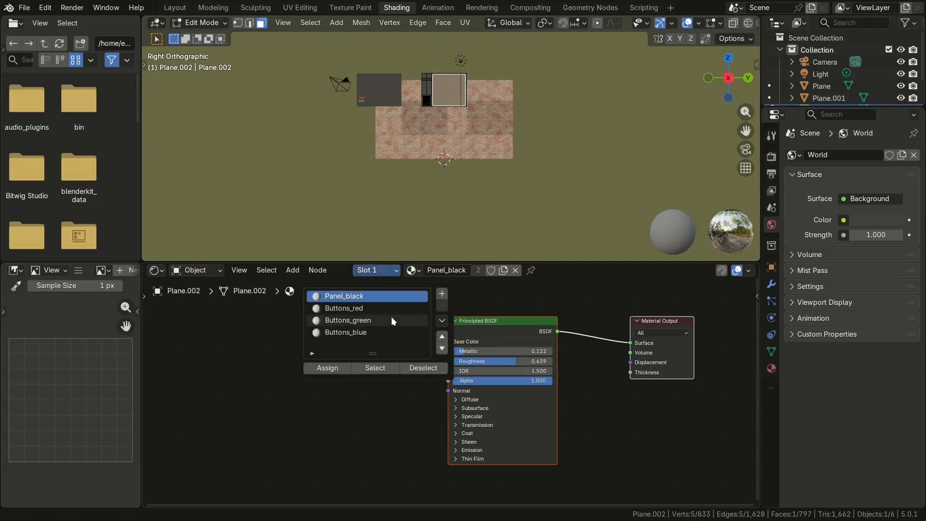
{"action": "left_click", "coordinate": [442, 293]}
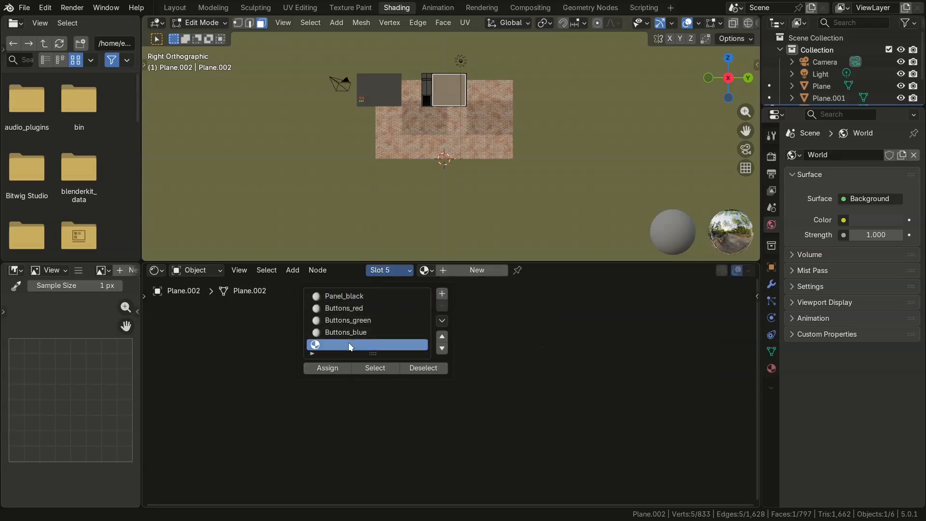
{"action": "left_click", "coordinate": [326, 367]}
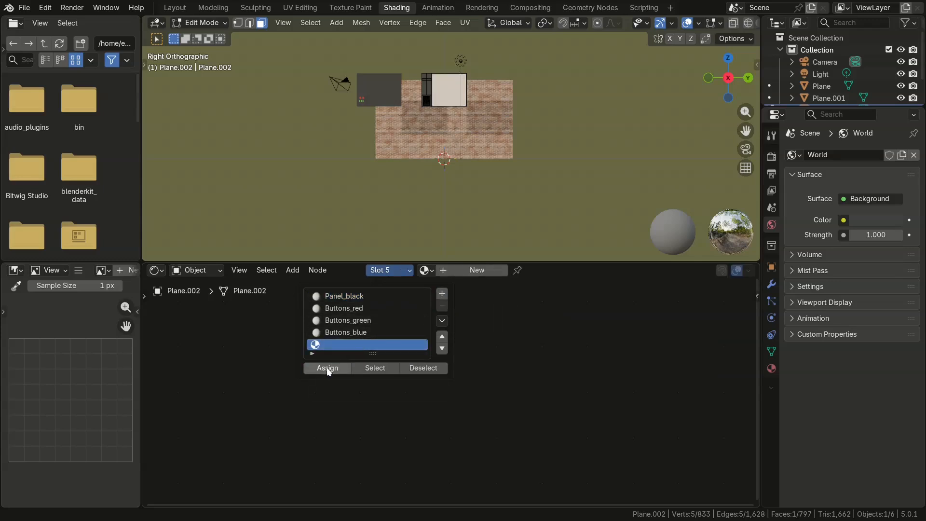
{"action": "left_click", "coordinate": [475, 270]}
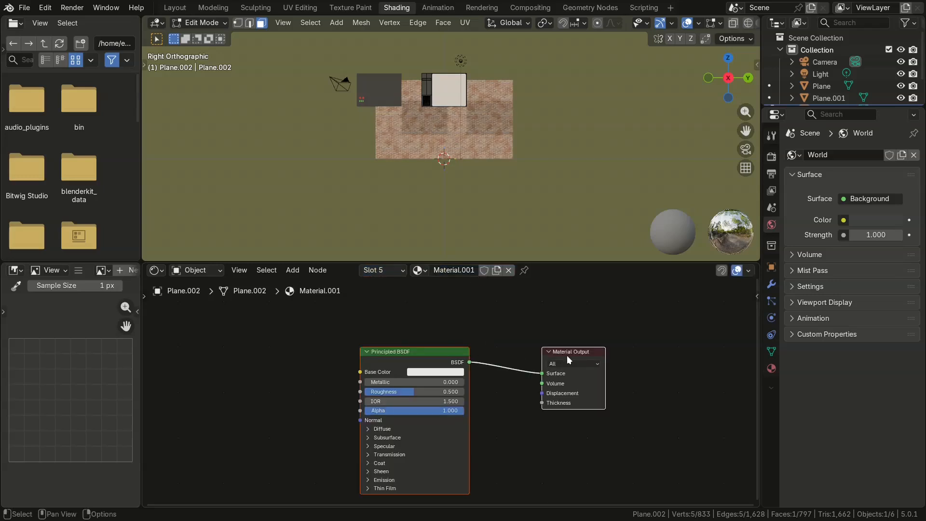
Rearrange the shader nodes to make room and feed an Image Texture node's Color into the Principled BSDF's Base Color
{"action": "left_click_drag", "start_coordinate": [567, 357], "coordinate": [667, 322]}
{"action": "left_click_drag", "start_coordinate": [533, 316], "coordinate": [559, 307]}
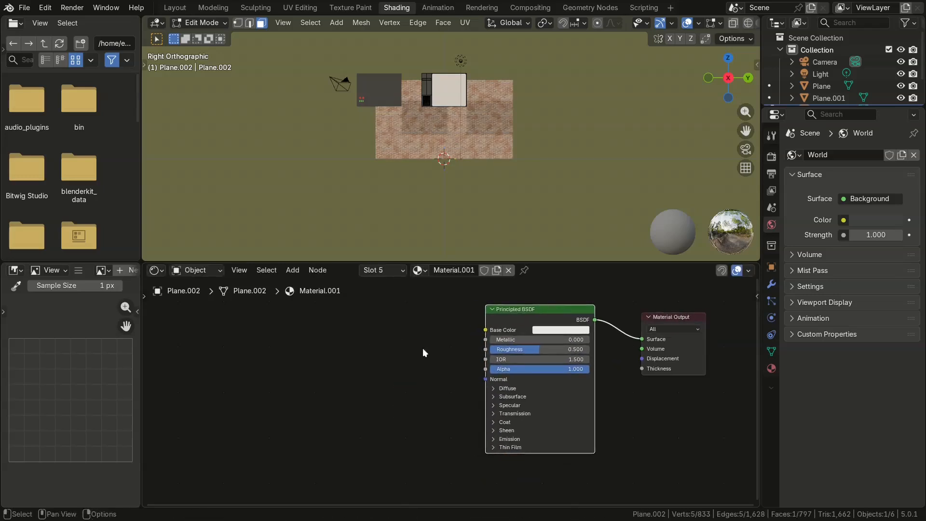
{"action": "left_click_drag", "start_coordinate": [485, 329], "coordinate": [360, 355]}
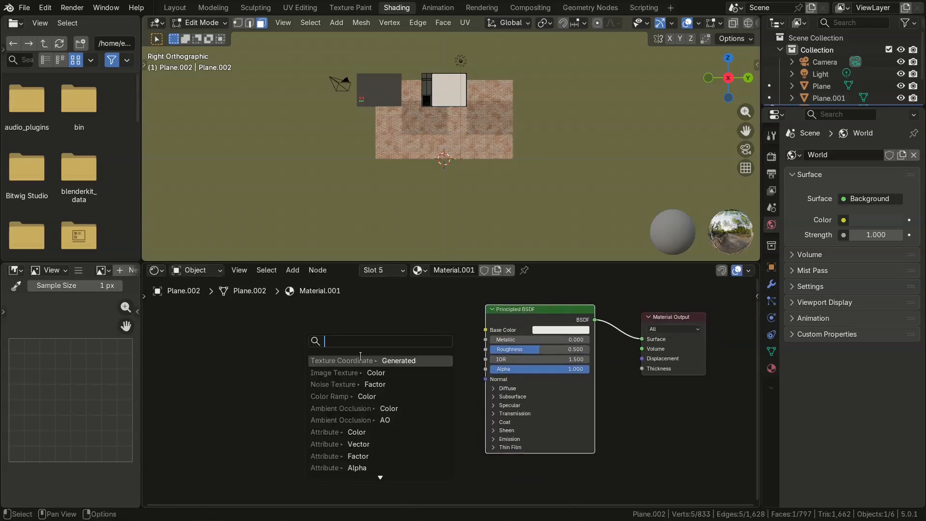
{"action": "left_click", "coordinate": [337, 372]}
{"action": "left_click", "coordinate": [382, 352]}
Load charts_anime_04.mp4 from the Sci_Fi_panels_tutorial folder into the image texture
{"action": "left_click", "coordinate": [408, 356]}
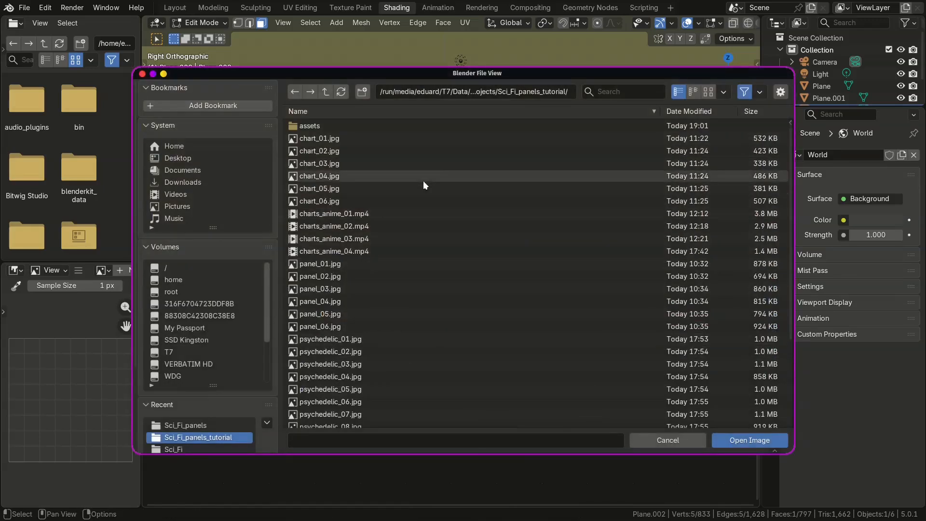
{"action": "left_click", "coordinate": [325, 217]}
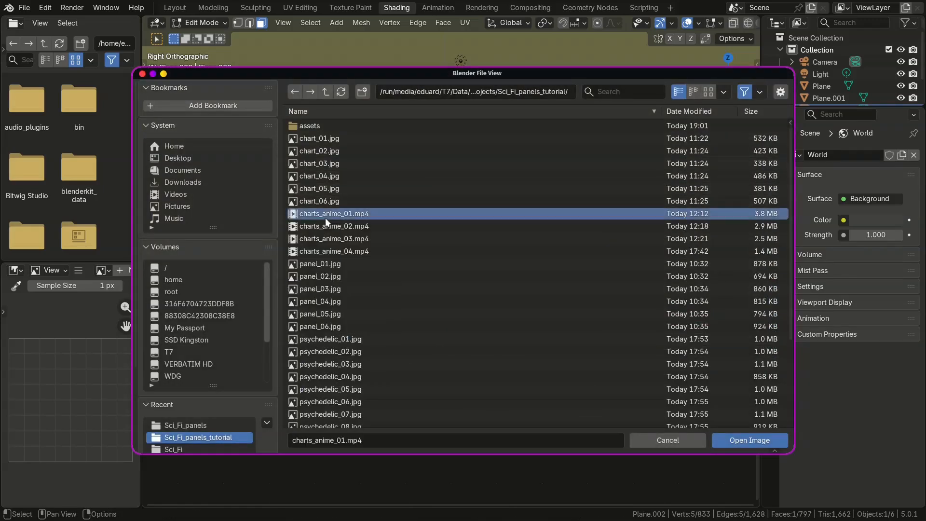
{"action": "left_click", "coordinate": [407, 250]}
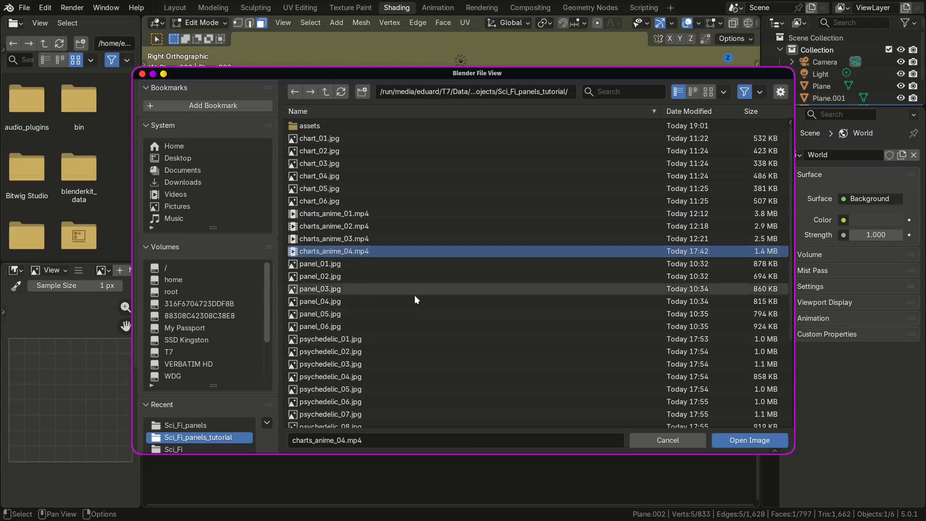
{"action": "left_click", "coordinate": [743, 440]}
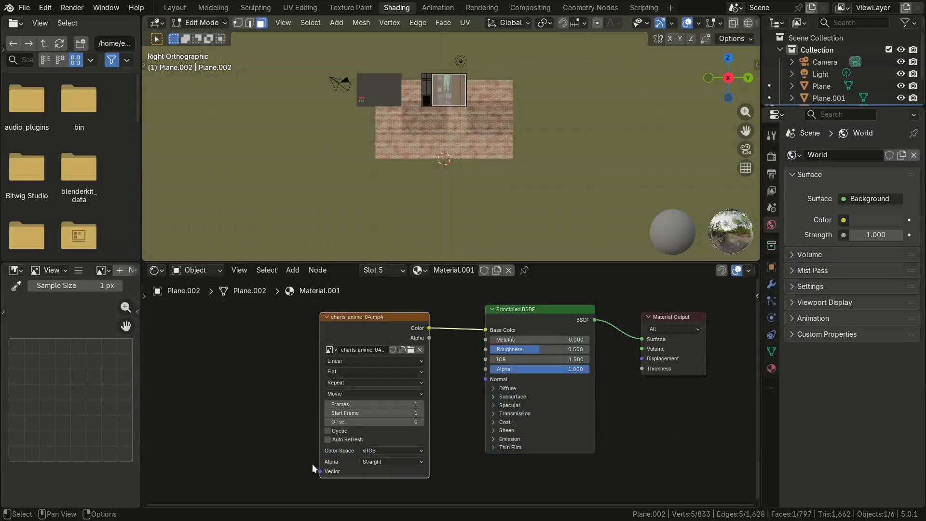
Set the movie texture to 811 frames with Auto Refresh and drive its Vector input from a Texture Coordinate node's UV output
{"action": "left_click_drag", "start_coordinate": [411, 404], "coordinate": [140, 378]}
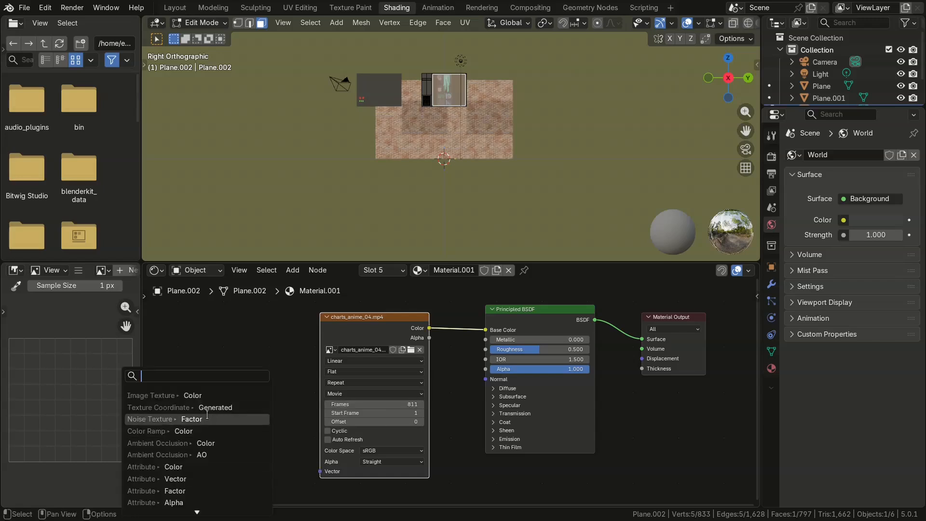
{"action": "left_click", "coordinate": [178, 407]}
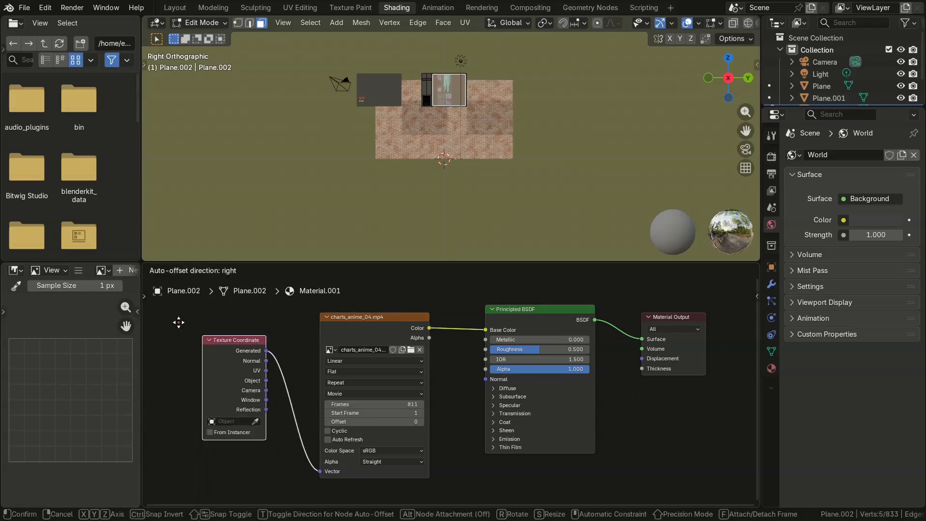
{"action": "left_click", "coordinate": [281, 360]}
{"action": "left_click_drag", "start_coordinate": [260, 360], "coordinate": [319, 471]}
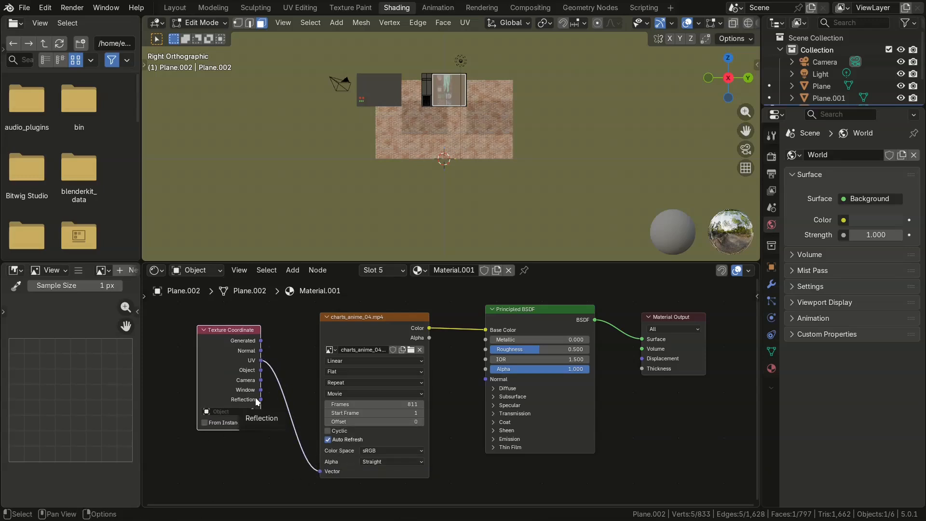
Unwrap the recess face with Project from View in the right orthographic view
{"action": "scroll", "coordinate": [453, 68], "scroll_direction": "up", "scroll_amount": 3}
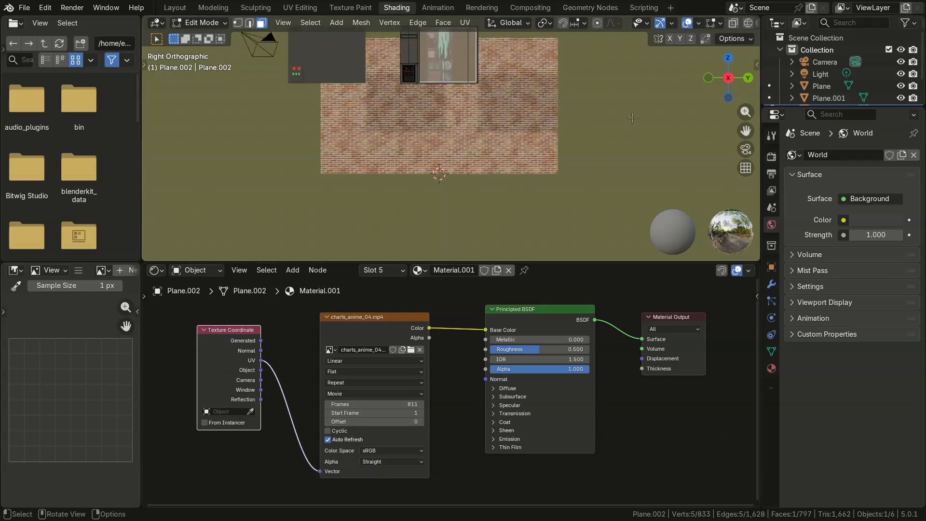
{"action": "scroll", "coordinate": [610, 142], "scroll_direction": "up", "scroll_amount": 3, "text": "shift"}
{"action": "left_click", "coordinate": [465, 23]}
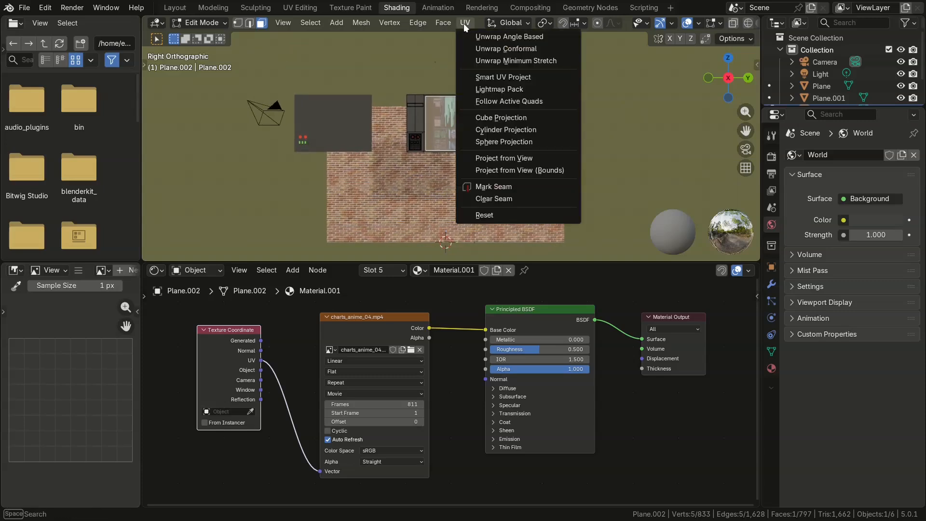
{"action": "left_click", "coordinate": [506, 157]}
In the UV Editing workspace, enlarge the recess face's UV island and stretch it along X to cover the whole chart image
{"action": "left_click", "coordinate": [300, 8]}
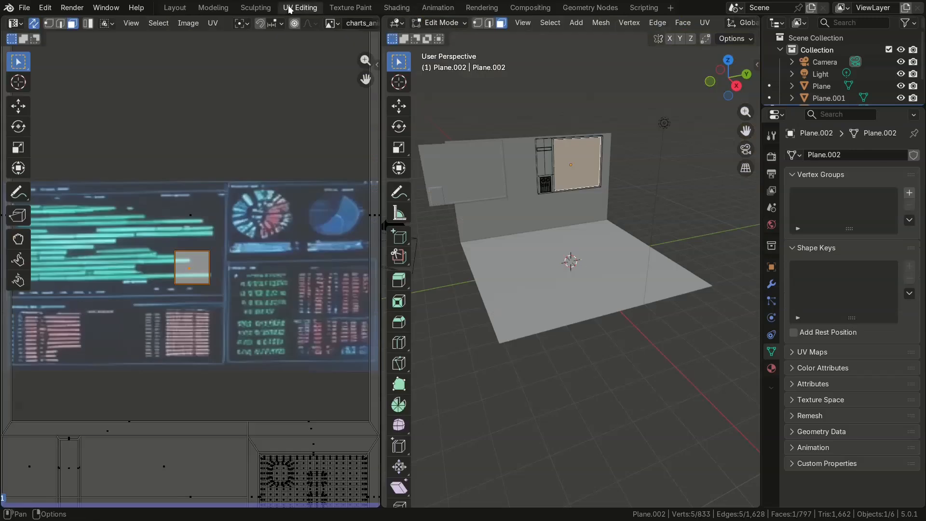
{"action": "key", "text": "Home"}
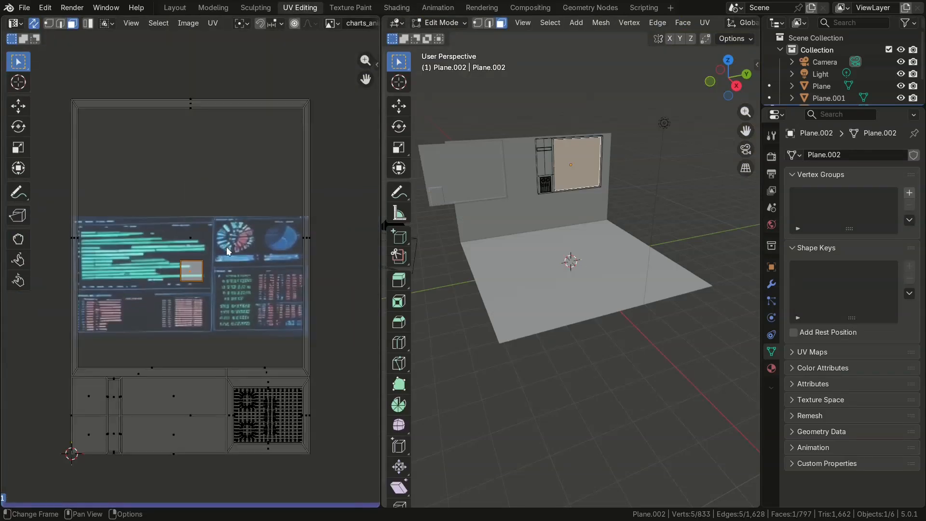
{"action": "key", "text": "s"}
{"action": "key", "text": "Return"}
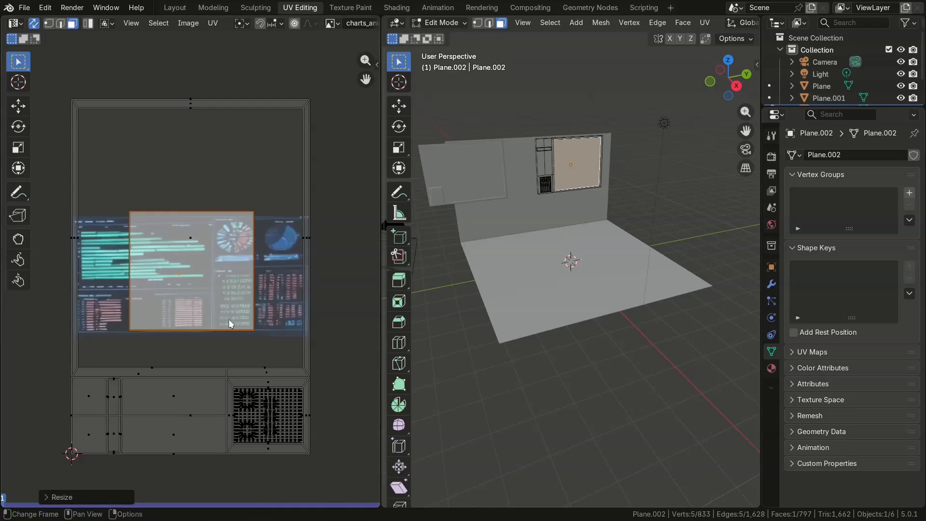
{"action": "key", "text": "s"}
{"action": "key", "text": "x"}
{"action": "left_click", "coordinate": [286, 333]}
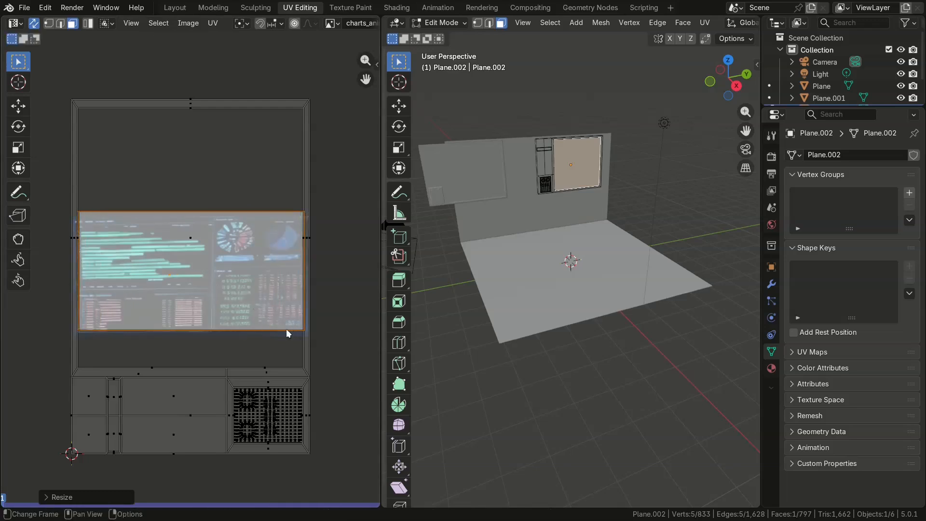
Check the video screen's mapping across workspaces, and play the animation briefly in the Layout workspace
{"action": "left_click", "coordinate": [174, 7]}
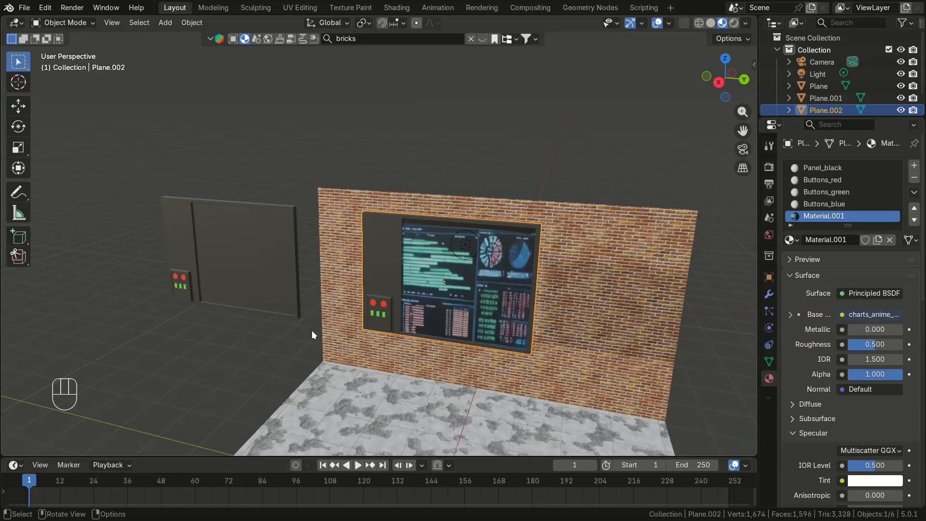
{"action": "left_click", "coordinate": [396, 8]}
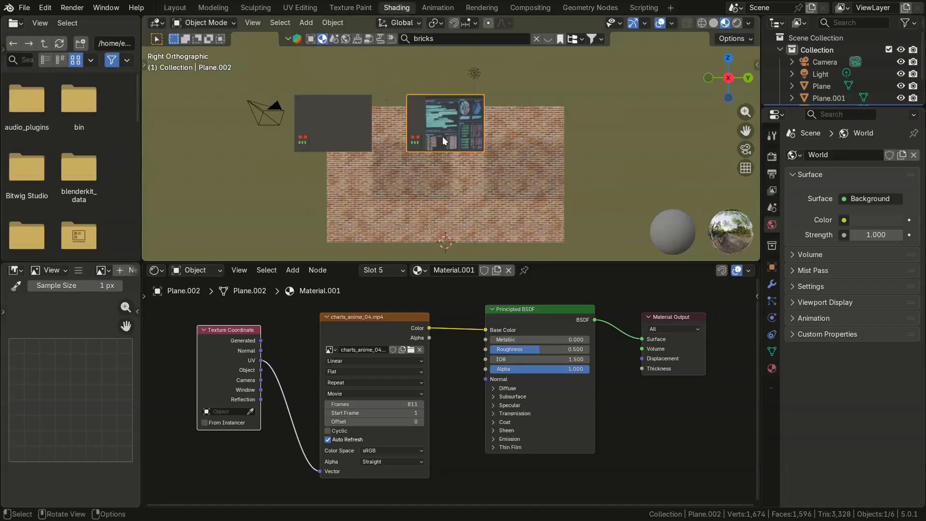
{"action": "left_click", "coordinate": [302, 7]}
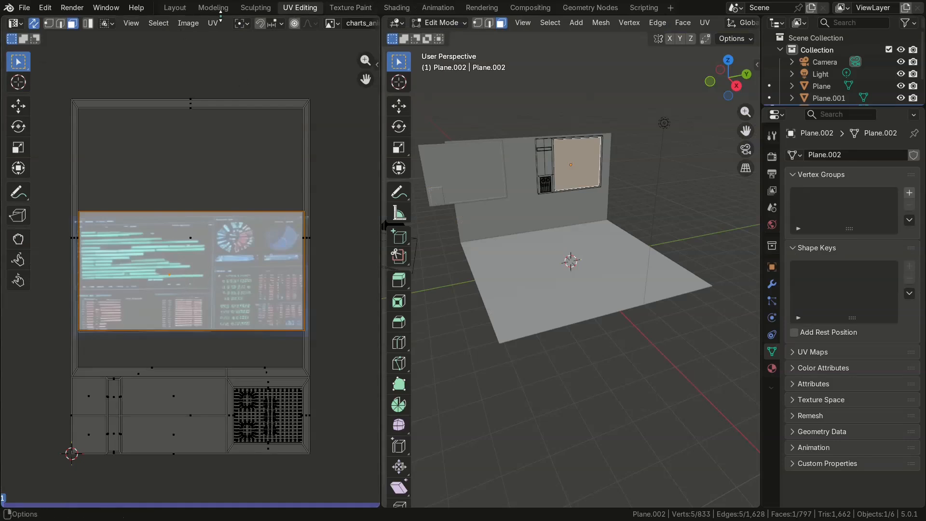
{"action": "left_click", "coordinate": [174, 9]}
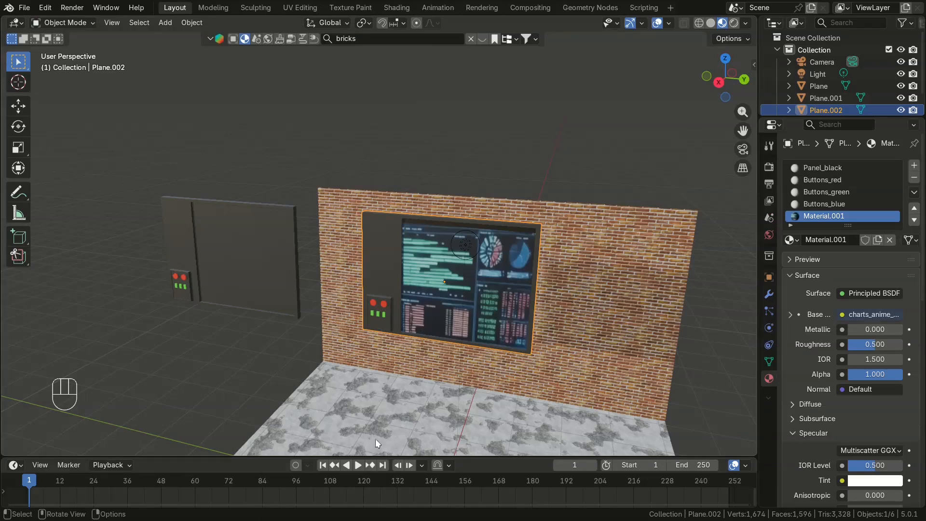
{"action": "left_click", "coordinate": [358, 466]}
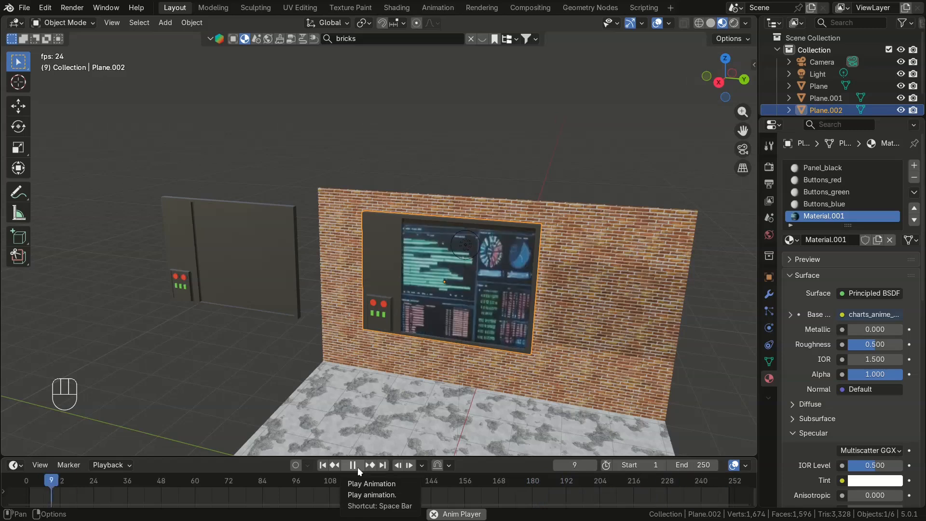
{"action": "left_click", "coordinate": [358, 467]}
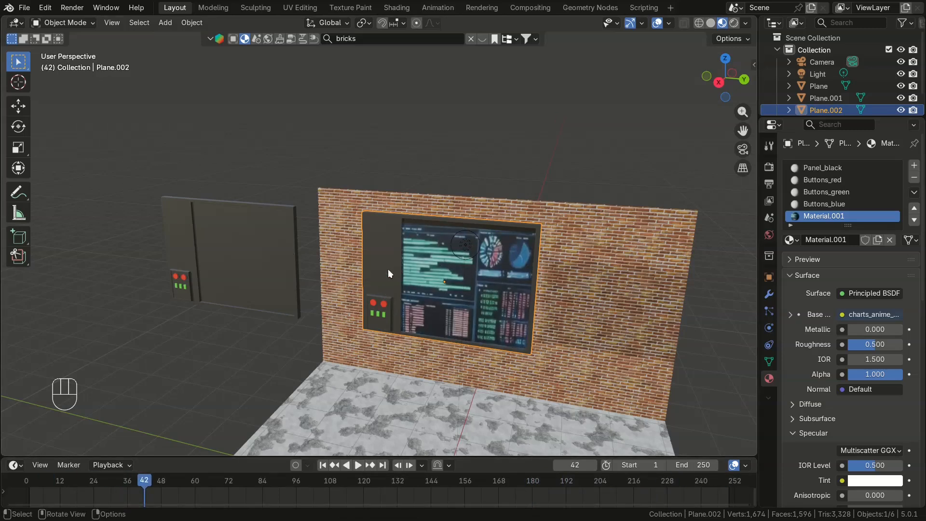
Add a Solidify modifier to the brick wall with a thickness of 0.05 m and Even Thickness enabled
{"action": "middle_click_drag", "start_coordinate": [608, 270], "coordinate": [503, 311]}
{"action": "middle_click_drag", "start_coordinate": [564, 311], "coordinate": [302, 297]}
{"action": "key", "text": "KP_3"}
{"action": "key", "text": "KP_1"}
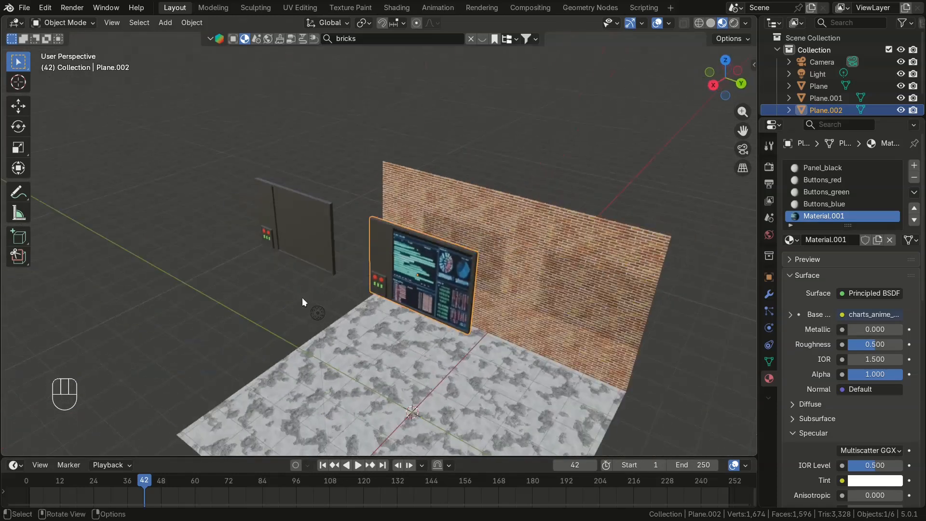
{"action": "left_click", "coordinate": [575, 292]}
{"action": "left_click", "coordinate": [769, 295]}
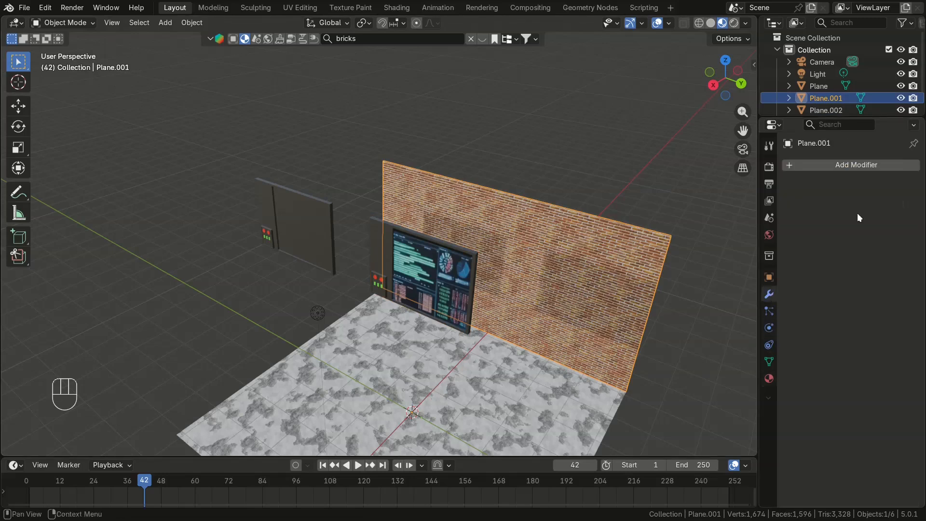
{"action": "left_click", "coordinate": [802, 165]}
{"action": "left_click", "coordinate": [798, 161]}
{"action": "left_click", "coordinate": [713, 185]}
{"action": "mouse_move", "coordinate": [873, 218]}
{"action": "left_mouse_down"}
{"action": "mouse_move", "coordinate": [902, 218]}
{"action": "mouse_move", "coordinate": [874, 218]}
{"action": "left_mouse_up"}
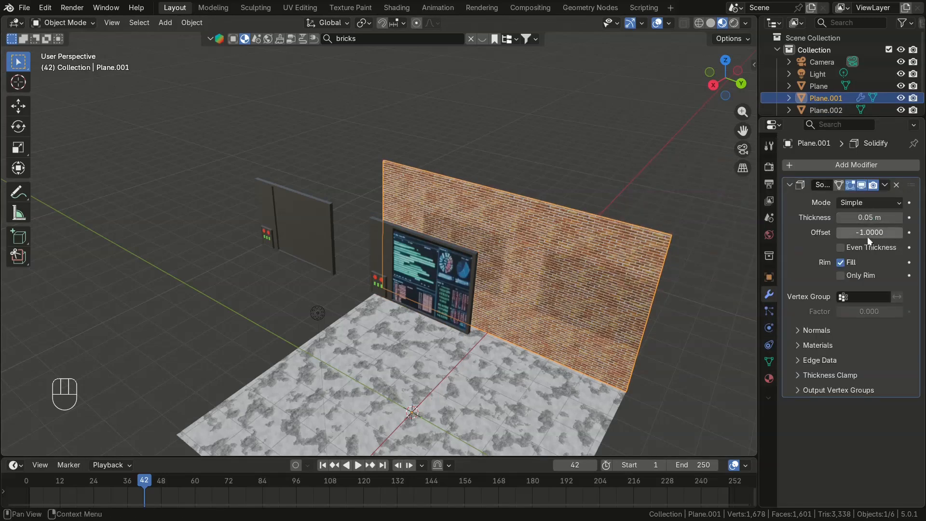
{"action": "left_click", "coordinate": [840, 247]}
Apply the brick wall's object transform
{"action": "middle_click_drag", "start_coordinate": [651, 290], "coordinate": [616, 358]}
{"action": "right_click", "coordinate": [587, 339]}
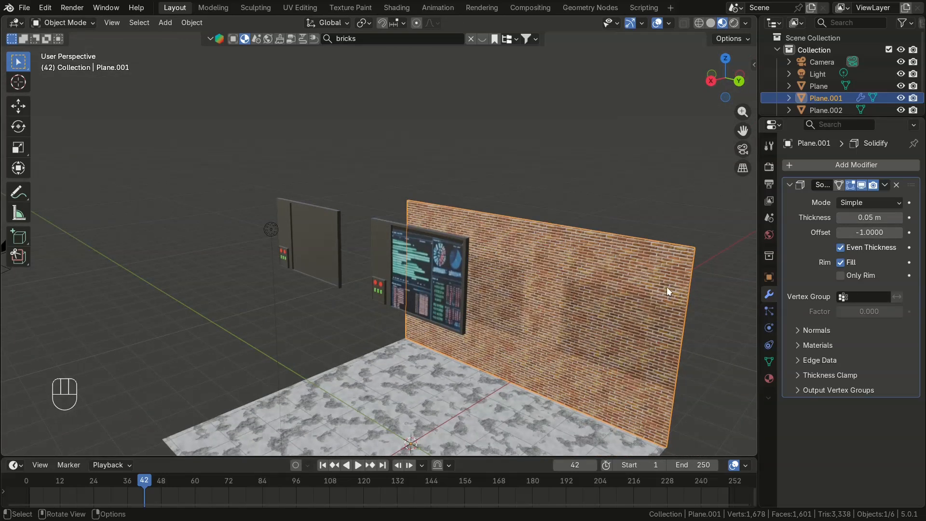
{"action": "key", "text": "ctrl+a"}
{"action": "left_click", "coordinate": [606, 289]}
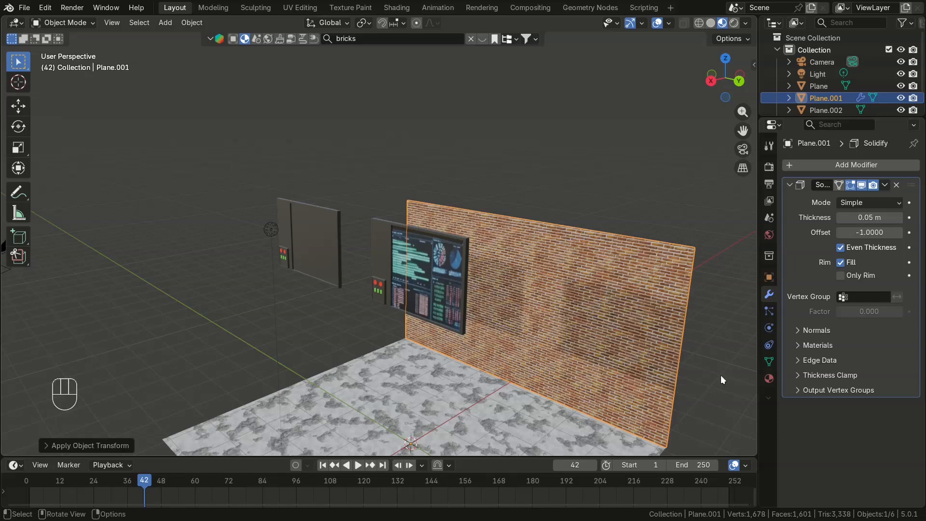
Add a Solidify modifier to the plaster floor with a thickness of 0.05 m and Even Thickness enabled
{"action": "middle_click_drag", "start_coordinate": [720, 375], "coordinate": [572, 415]}
{"action": "left_click", "coordinate": [568, 417]}
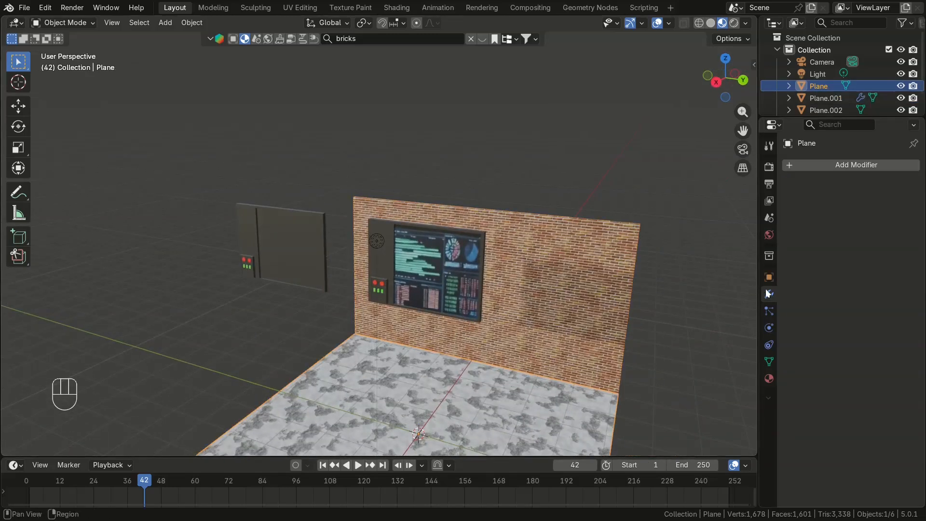
{"action": "left_click", "coordinate": [837, 167]}
{"action": "left_click", "coordinate": [808, 163]}
{"action": "left_click", "coordinate": [709, 187]}
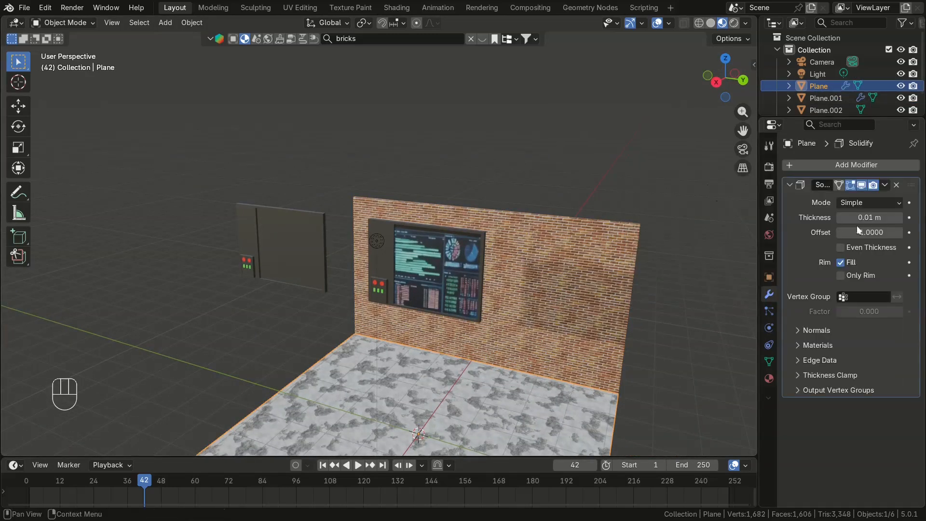
{"action": "left_click_drag", "start_coordinate": [856, 219], "coordinate": [871, 219]}
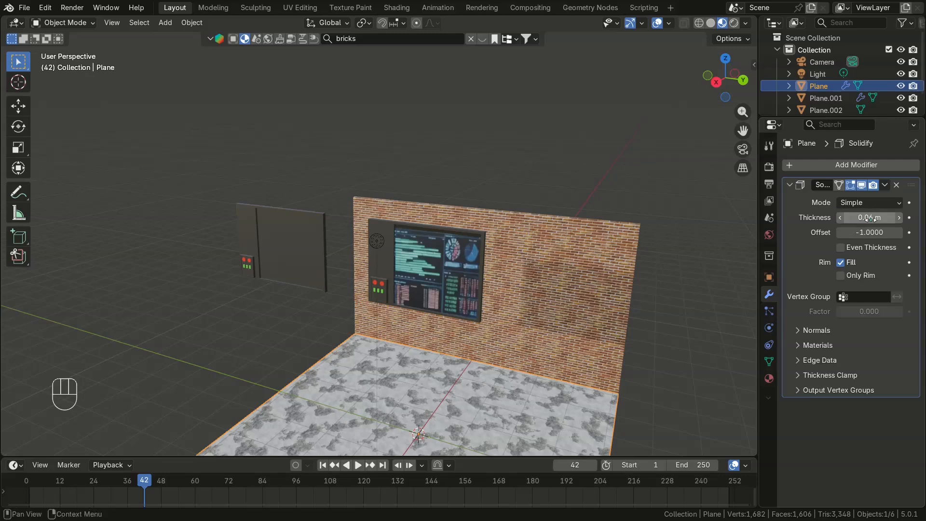
{"action": "left_click", "coordinate": [871, 220]}
{"action": "left_click", "coordinate": [847, 218]}
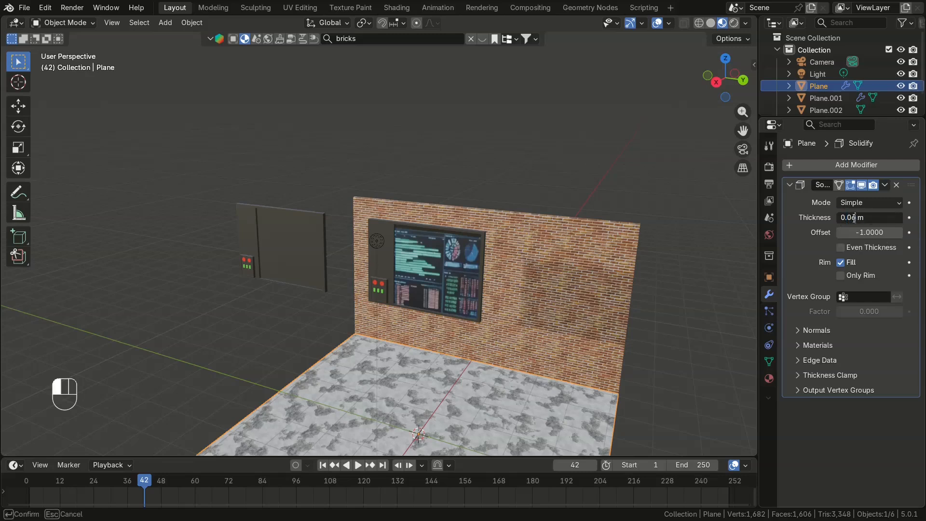
{"action": "key", "text": "BackSpace"}
{"action": "type", "text": "5"}
{"action": "key", "text": "Return"}
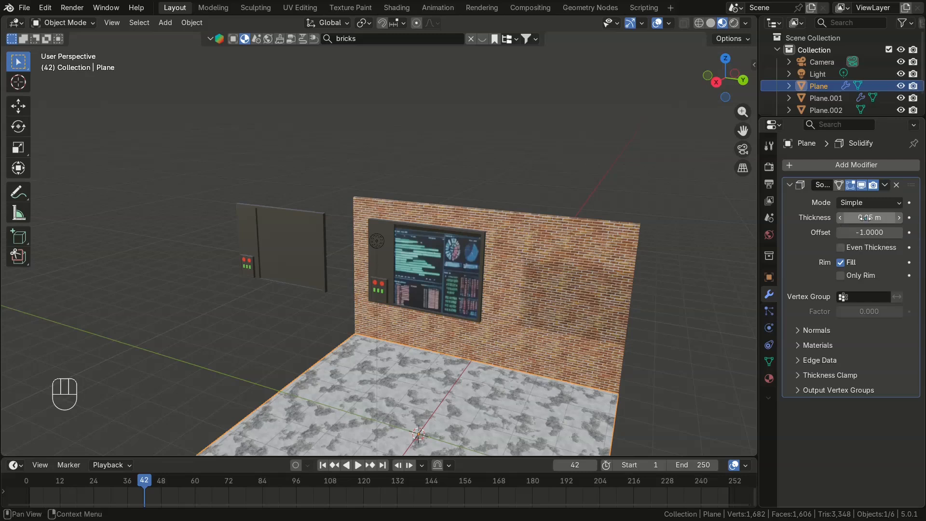
{"action": "left_click", "coordinate": [851, 246]}
In the back orthographic view, move the chart-screen panel along global X against the brick wall and lower it along Z
{"action": "middle_click_drag", "start_coordinate": [716, 343], "coordinate": [629, 335]}
{"action": "key", "text": "KP_1"}
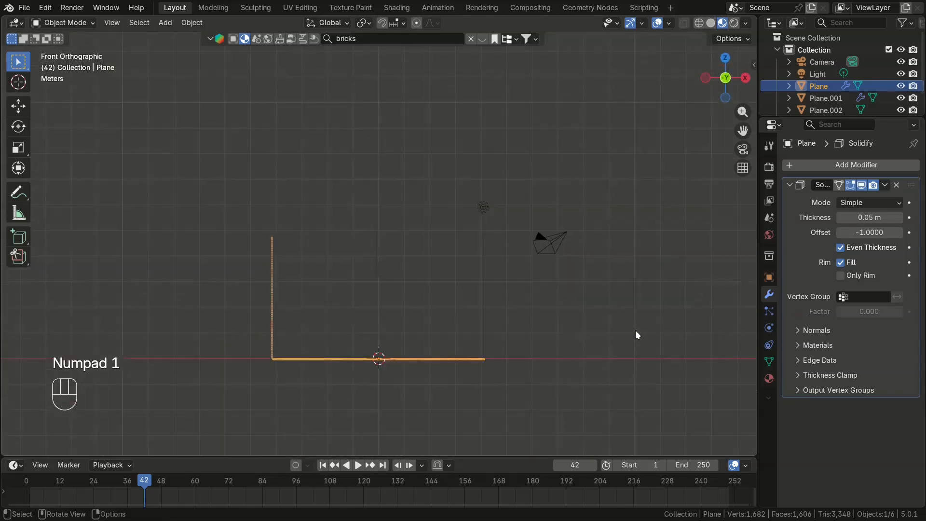
{"action": "middle_click_drag", "start_coordinate": [689, 348], "coordinate": [449, 307]}
{"action": "middle_click_drag", "start_coordinate": [463, 313], "coordinate": [188, 314]}
{"action": "key", "text": "ctrl+KP_1"}
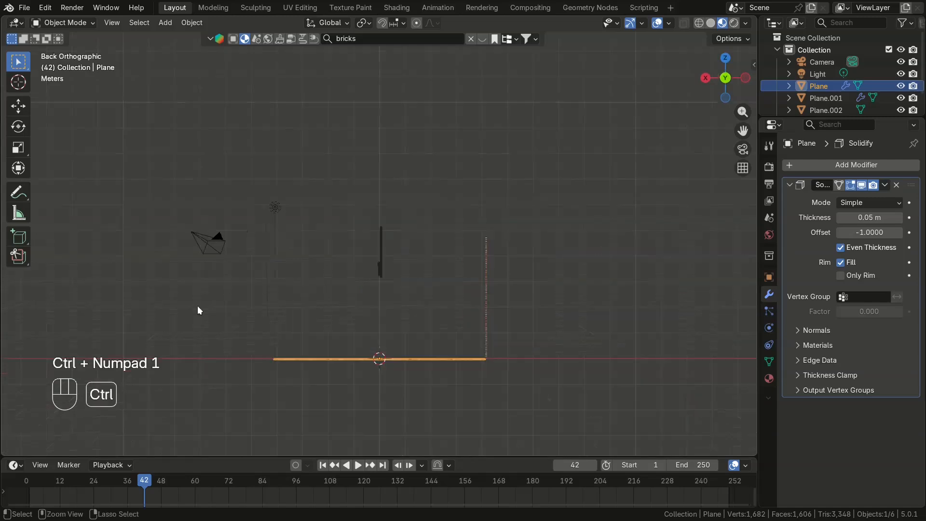
{"action": "left_click", "coordinate": [381, 259]}
{"action": "key", "text": "g"}
{"action": "key", "text": "x"}
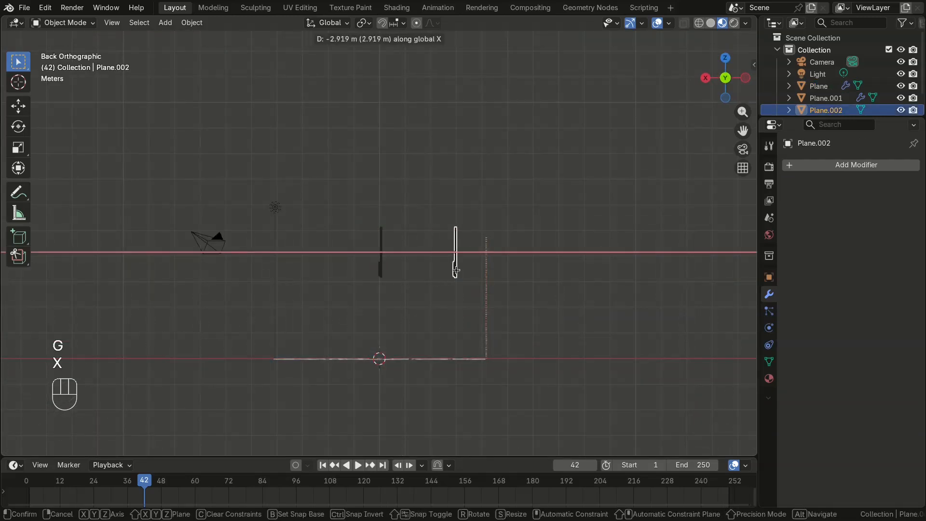
{"action": "left_click", "coordinate": [486, 278]}
{"action": "key", "text": "g"}
{"action": "key", "text": "z"}
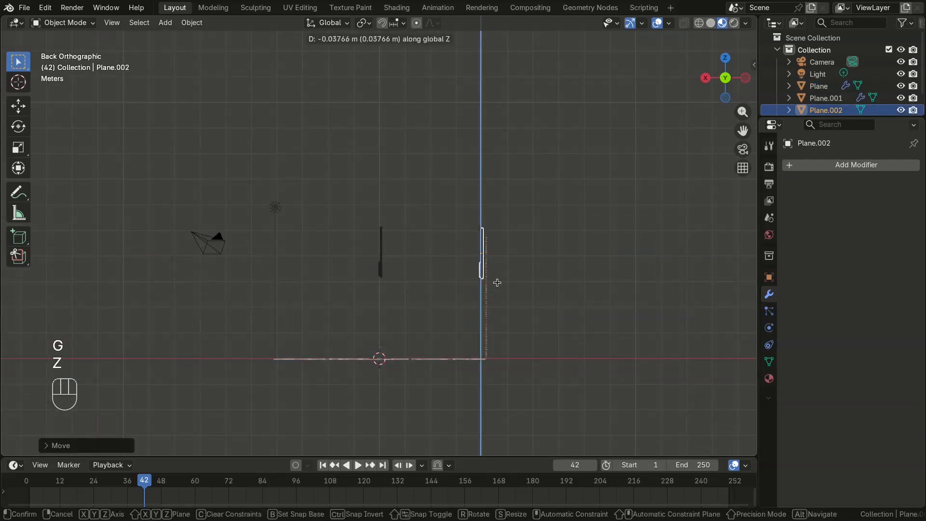
{"action": "left_click", "coordinate": [498, 309]}
Move the blank-screen panel about 4 m along negative global X to the brick wall and lower it to the first panel's height
{"action": "left_click", "coordinate": [380, 246]}
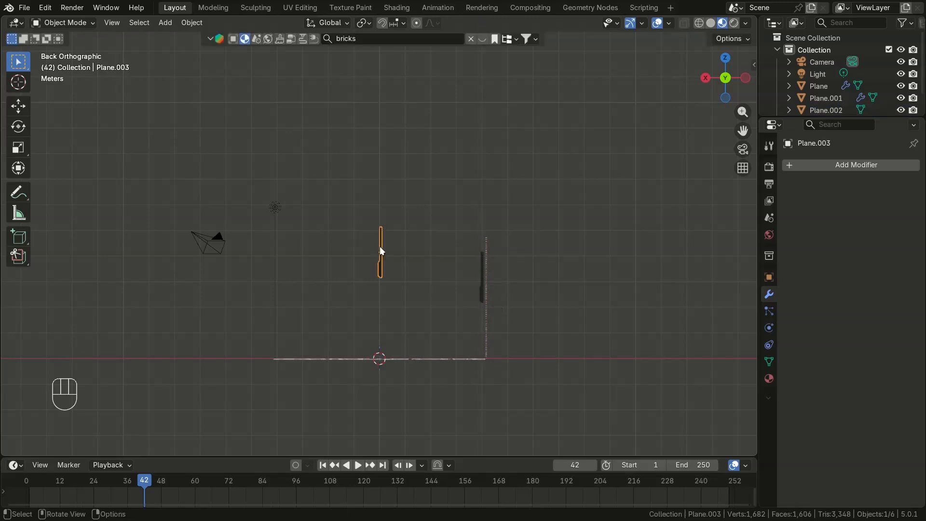
{"action": "key", "text": "shift+d"}
{"action": "key", "text": "x"}
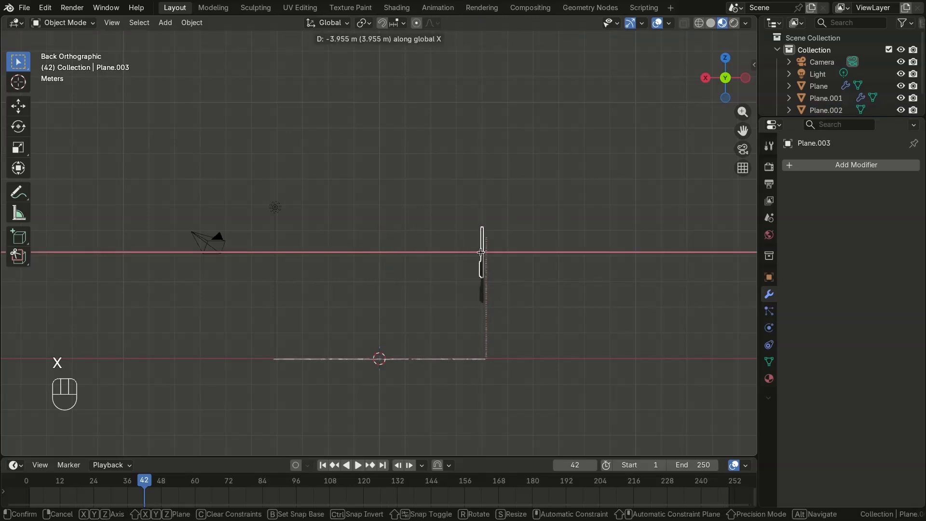
{"action": "left_click", "coordinate": [483, 252]}
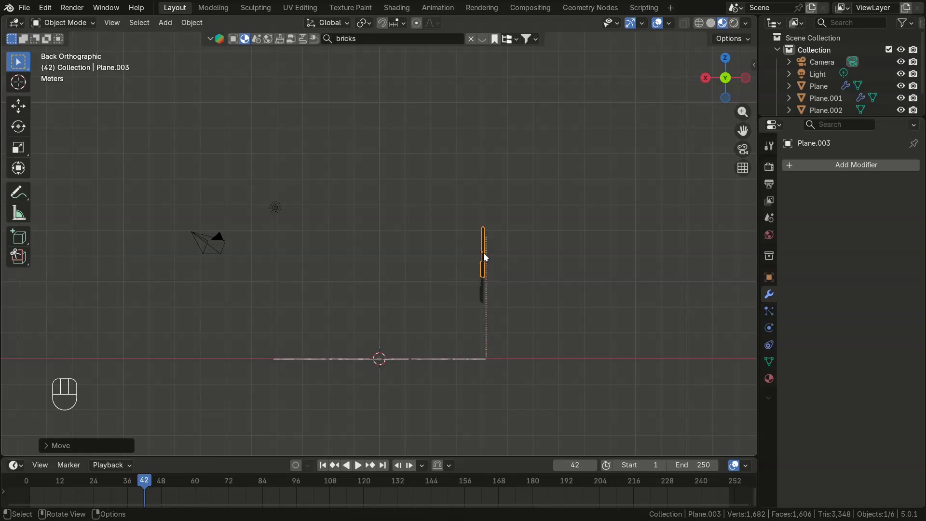
{"action": "key", "text": "g"}
{"action": "key", "text": "z"}
{"action": "left_click", "coordinate": [482, 289]}
Slide the chart-screen panel about 2.5 m along global Y towards the far end of the brick wall
{"action": "mouse_move", "coordinate": [482, 289]}
{"action": "middle_mouse_down"}
{"action": "mouse_move", "coordinate": [493, 308]}
{"action": "mouse_move", "coordinate": [410, 320]}
{"action": "mouse_move", "coordinate": [464, 284]}
{"action": "middle_mouse_up"}
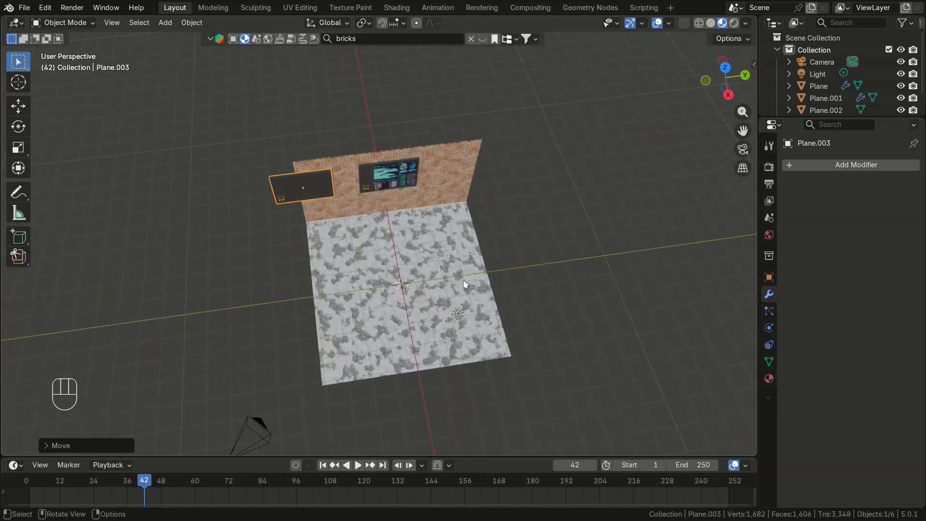
{"action": "left_click", "coordinate": [393, 172]}
{"action": "key", "text": "g"}
{"action": "key", "text": "y"}
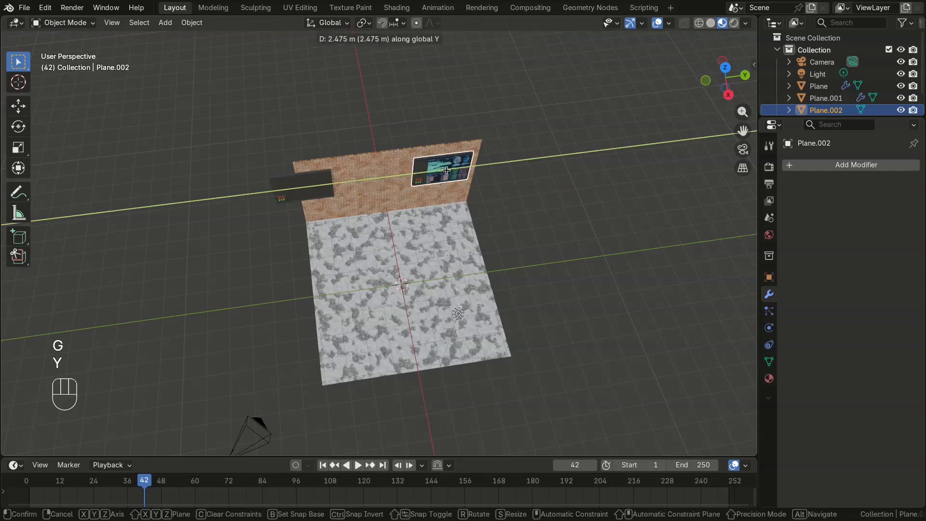
{"action": "left_click", "coordinate": [322, 175]}
Slide the blank-screen panel along global Y so it sits fully on the brick wall beside the chart panel
{"action": "left_click", "coordinate": [321, 176]}
{"action": "key", "text": "g"}
{"action": "key", "text": "y"}
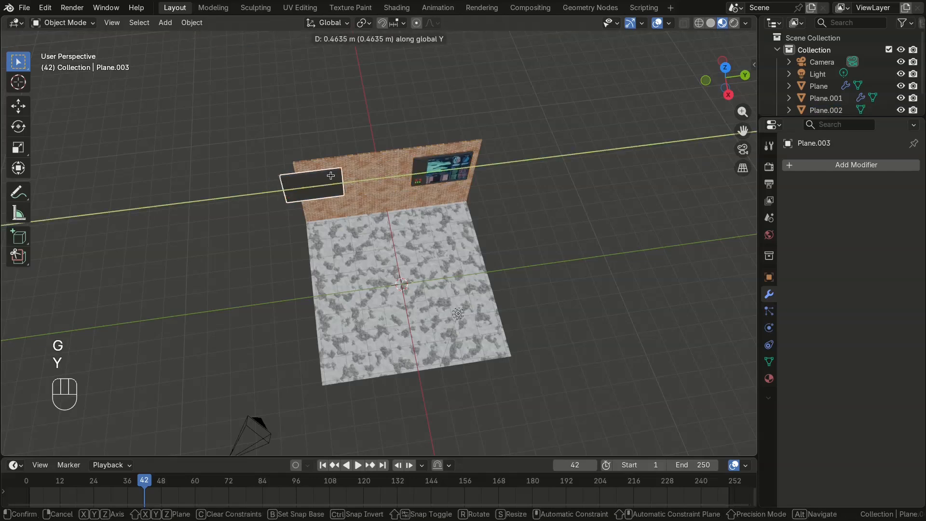
{"action": "left_click", "coordinate": [365, 172]}
{"action": "middle_click_drag", "start_coordinate": [365, 172], "coordinate": [493, 201]}
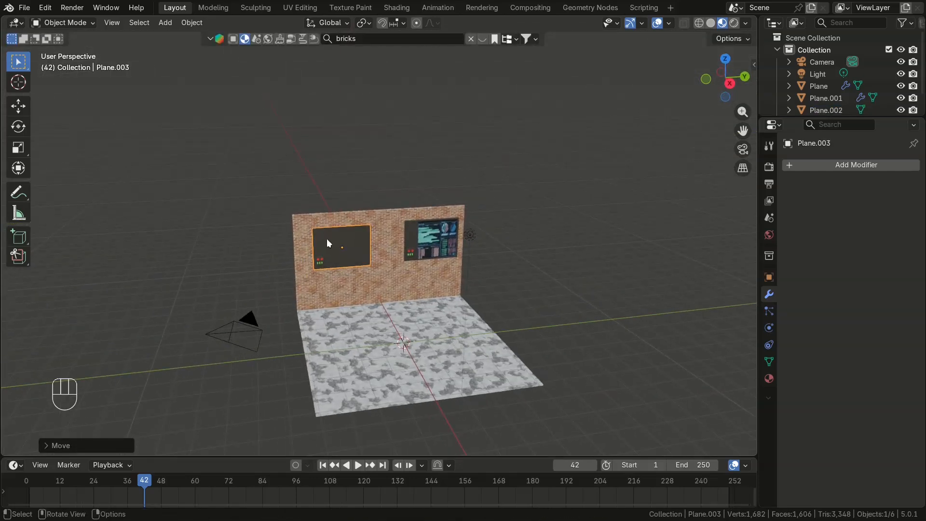
In the Shading workspace, select the blank panel's recess face in Edit Mode and create a new material in an additional slot
{"action": "left_click", "coordinate": [396, 7]}
{"action": "key", "text": "Tab"}
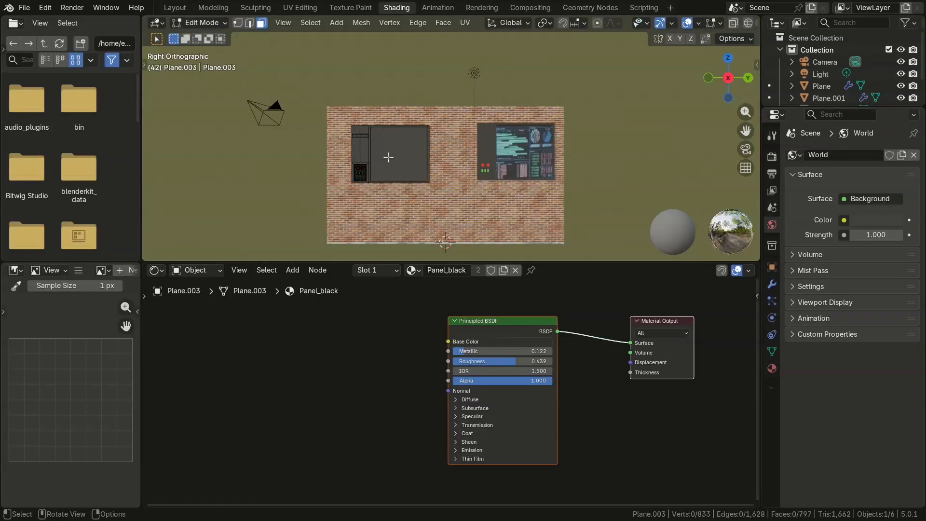
{"action": "left_click", "coordinate": [405, 151]}
{"action": "left_click", "coordinate": [393, 271]}
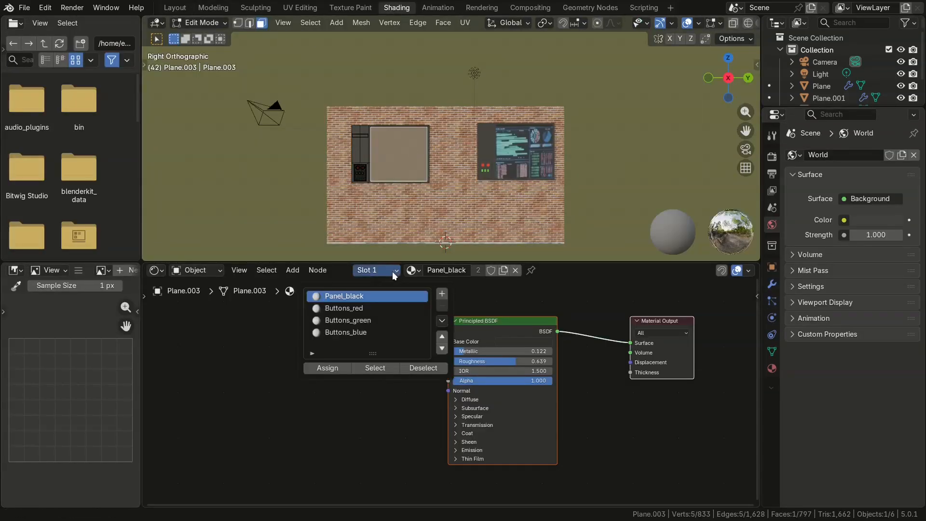
{"action": "left_click", "coordinate": [443, 293]}
{"action": "left_click", "coordinate": [485, 267]}
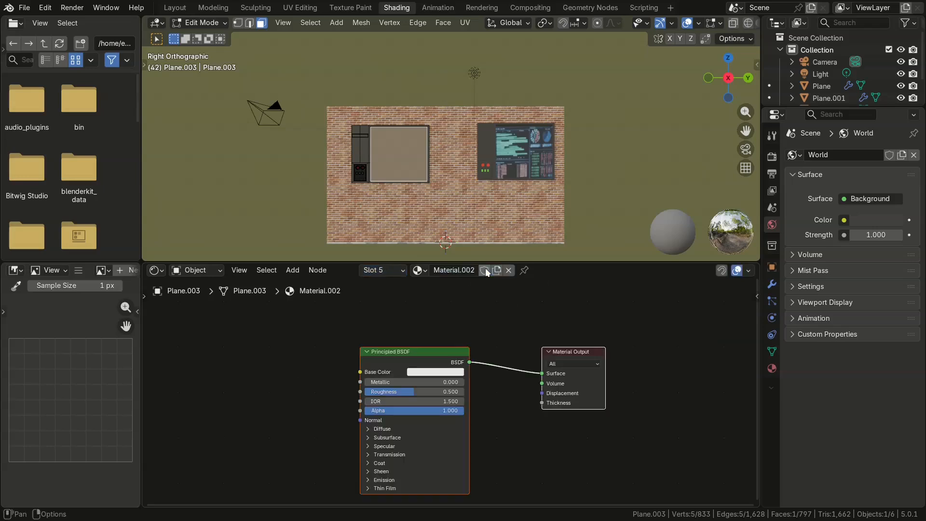
Feed the new material's Base Color from an Image Texture node that loads sci_fi_psechedelic_texture.mp4, spacing out the existing nodes
{"action": "left_click_drag", "start_coordinate": [563, 345], "coordinate": [667, 310]}
{"action": "left_click", "coordinate": [539, 320]}
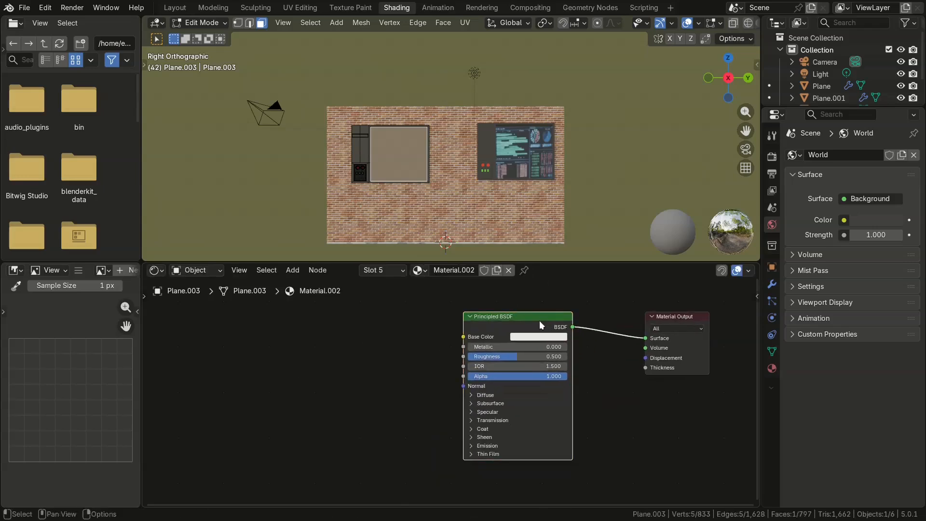
{"action": "left_click_drag", "start_coordinate": [540, 320], "coordinate": [579, 310]}
{"action": "left_click_drag", "start_coordinate": [505, 326], "coordinate": [334, 343]}
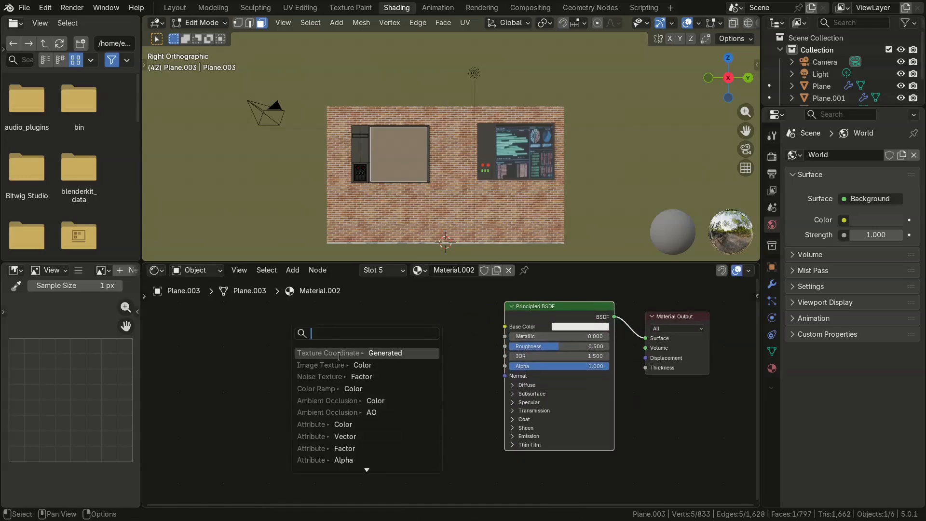
{"action": "left_click", "coordinate": [337, 365]}
{"action": "left_click", "coordinate": [427, 347]}
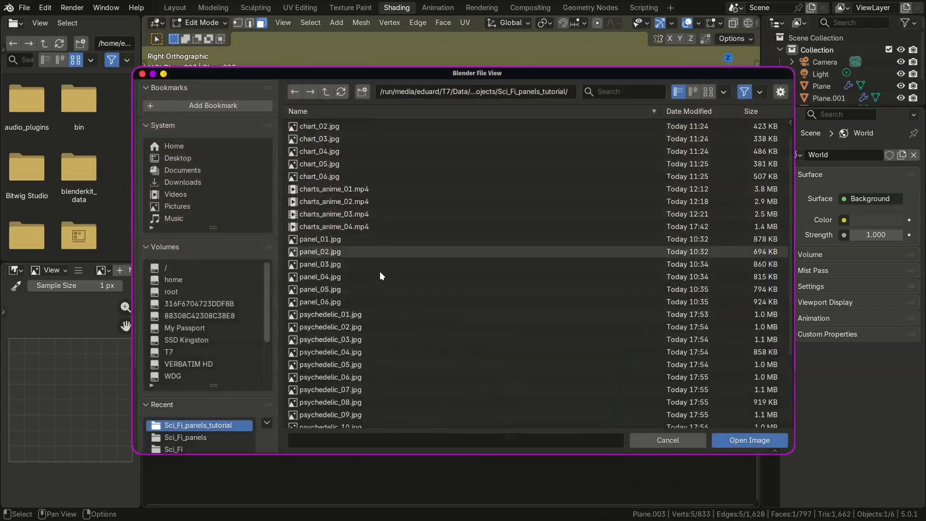
{"action": "scroll", "coordinate": [380, 276], "scroll_direction": "down", "scroll_amount": 5}
{"action": "left_click", "coordinate": [333, 415]}
{"action": "left_click", "coordinate": [749, 440]}
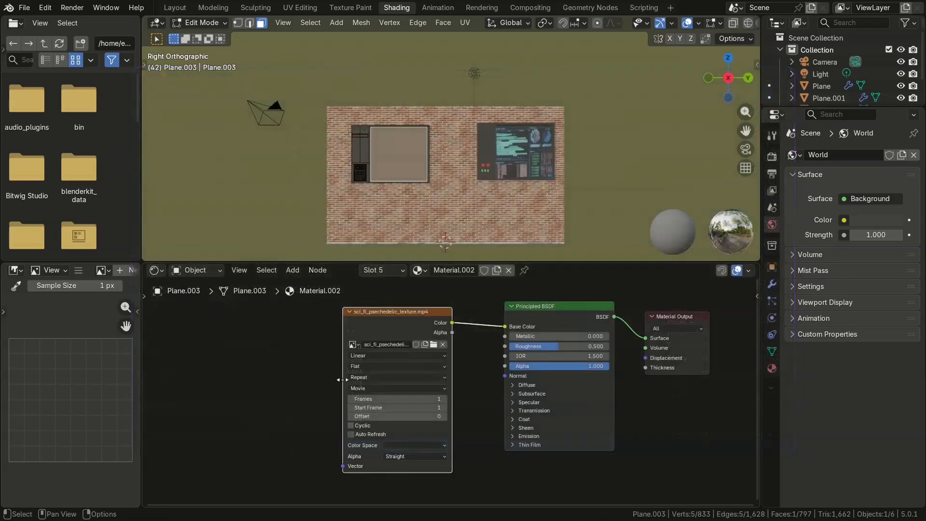
Add a Texture Coordinate node linked to the movie texture's Vector input and place it beside the texture node
{"action": "left_click_drag", "start_coordinate": [343, 467], "coordinate": [272, 395]}
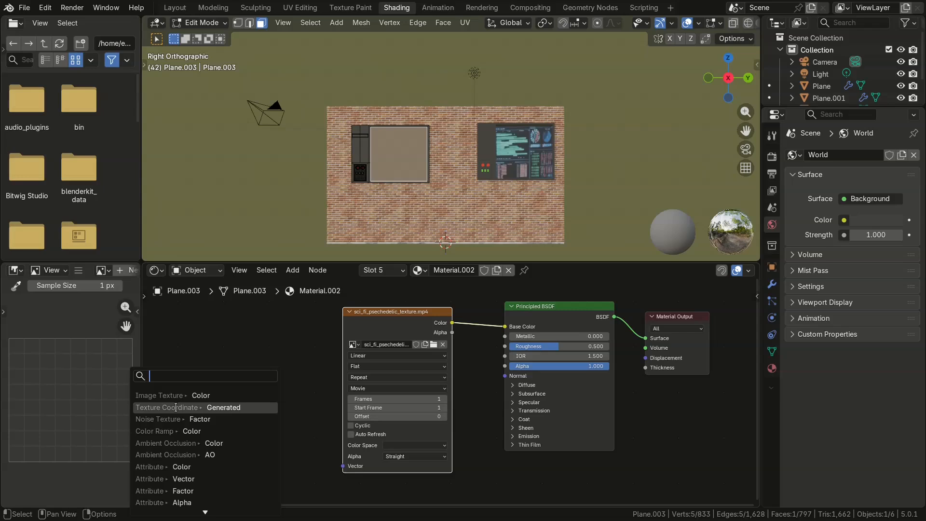
{"action": "left_click", "coordinate": [192, 407]}
{"action": "left_click", "coordinate": [184, 360]}
Set the movie texture to 900 frames with Auto Refresh enabled, and link the UV output to its Vector input
{"action": "left_click_drag", "start_coordinate": [411, 397], "coordinate": [463, 399]}
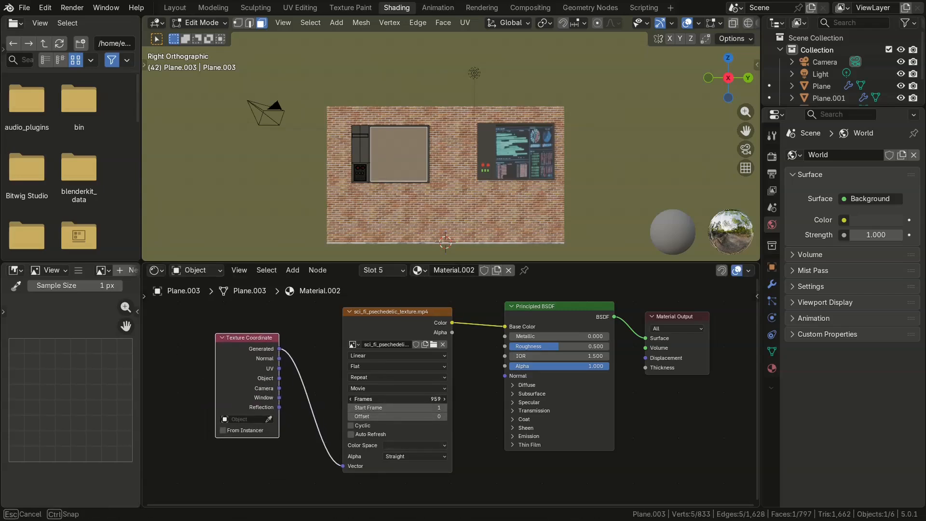
{"action": "left_click_drag", "start_coordinate": [463, 398], "coordinate": [461, 398]}
{"action": "left_click", "coordinate": [418, 396]}
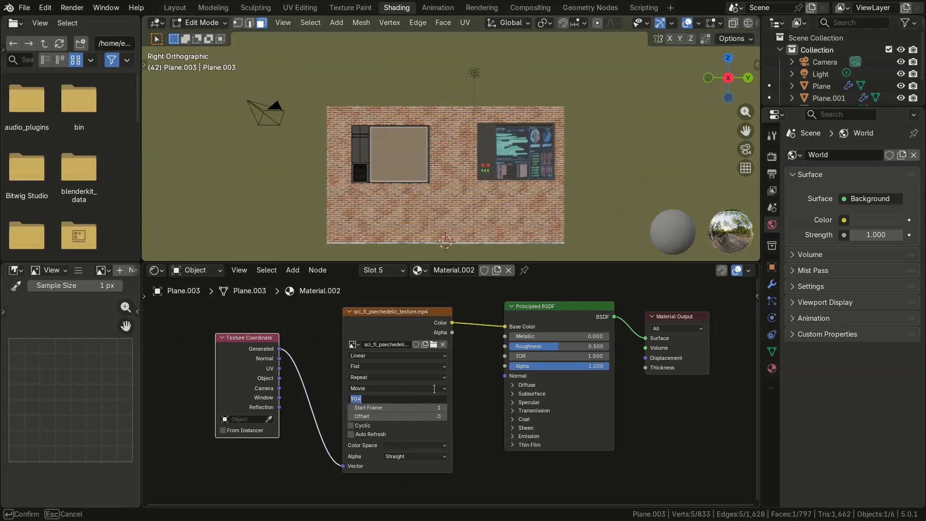
{"action": "type", "text": "900"}
{"action": "key", "text": "Return"}
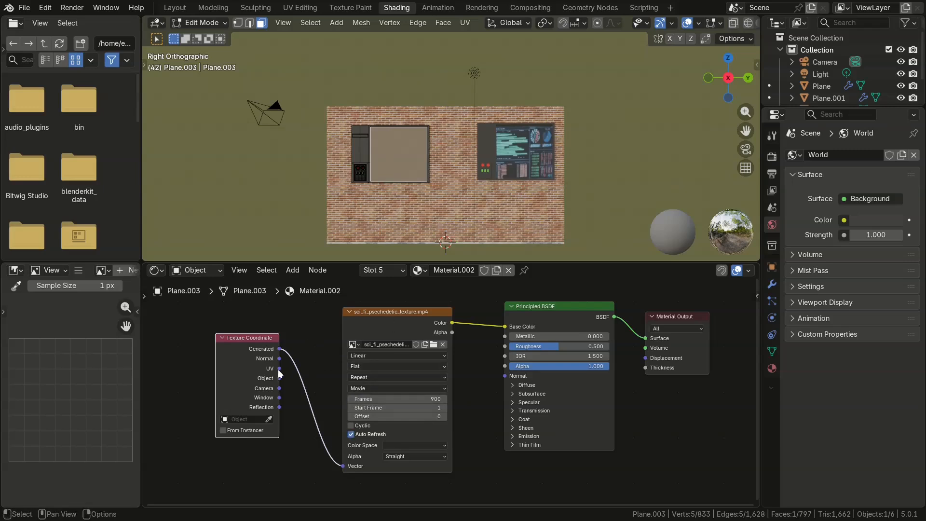
{"action": "left_click_drag", "start_coordinate": [279, 370], "coordinate": [341, 471]}
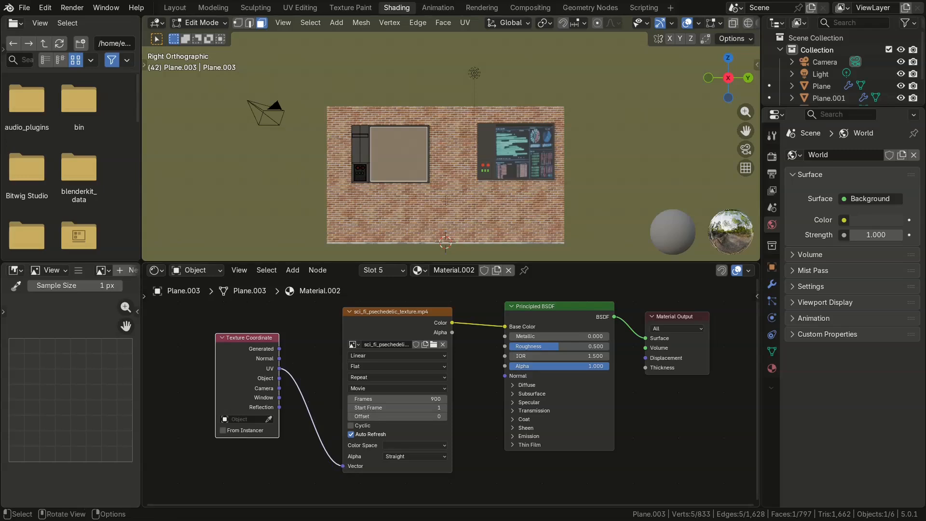
Assign the new movie material to the blank panel's recess face
{"action": "left_click", "coordinate": [398, 147]}
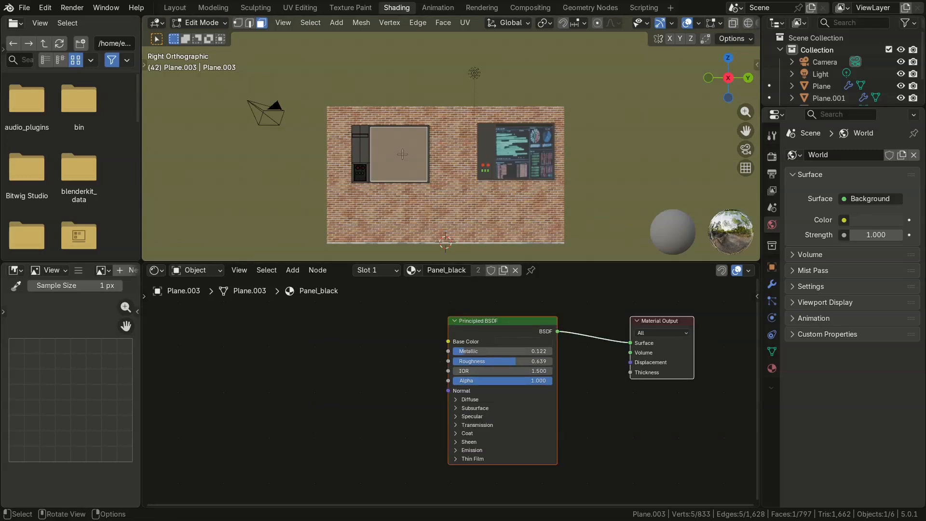
{"action": "scroll", "coordinate": [400, 155], "scroll_direction": "up", "scroll_amount": 3}
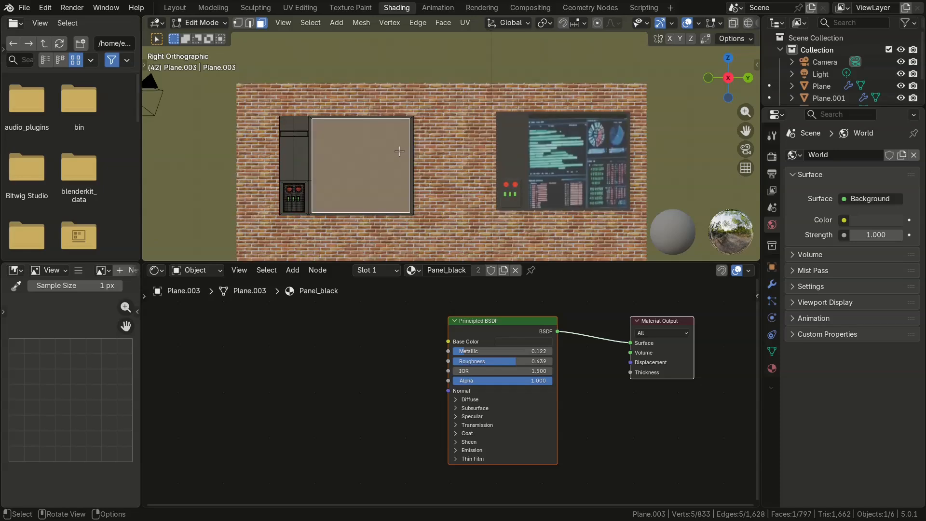
{"action": "left_click", "coordinate": [395, 270]}
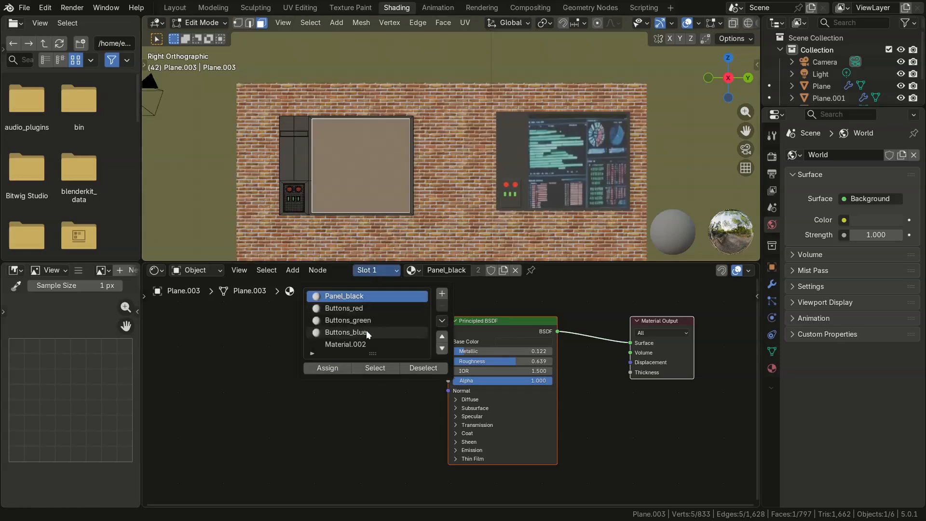
{"action": "left_click", "coordinate": [357, 342]}
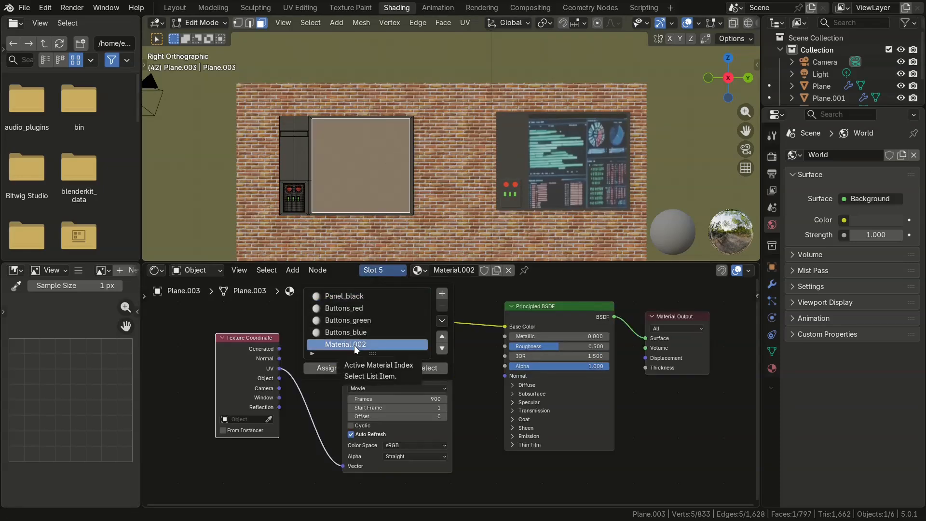
{"action": "left_click", "coordinate": [328, 367]}
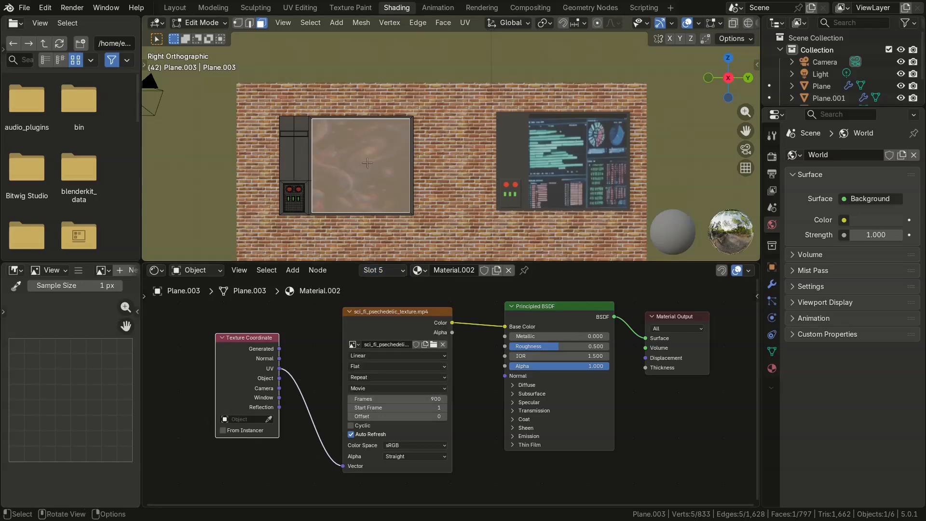
Map the recess face's UVs with Project from View in the right orthographic view
{"action": "left_click", "coordinate": [465, 23]}
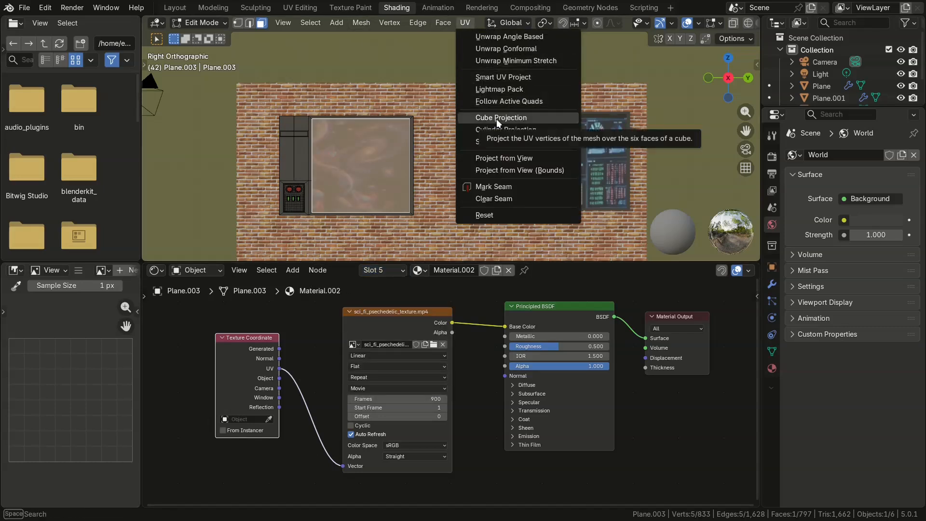
{"action": "left_click", "coordinate": [505, 158]}
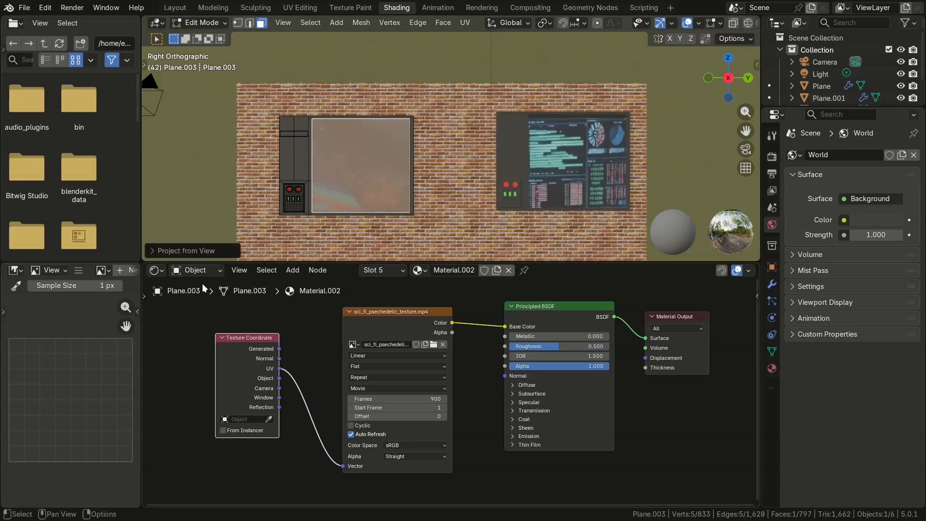
In the UV Editing workspace, uniformly enlarge the recess face's UV island so it covers most of the movie image
{"action": "left_click", "coordinate": [155, 251]}
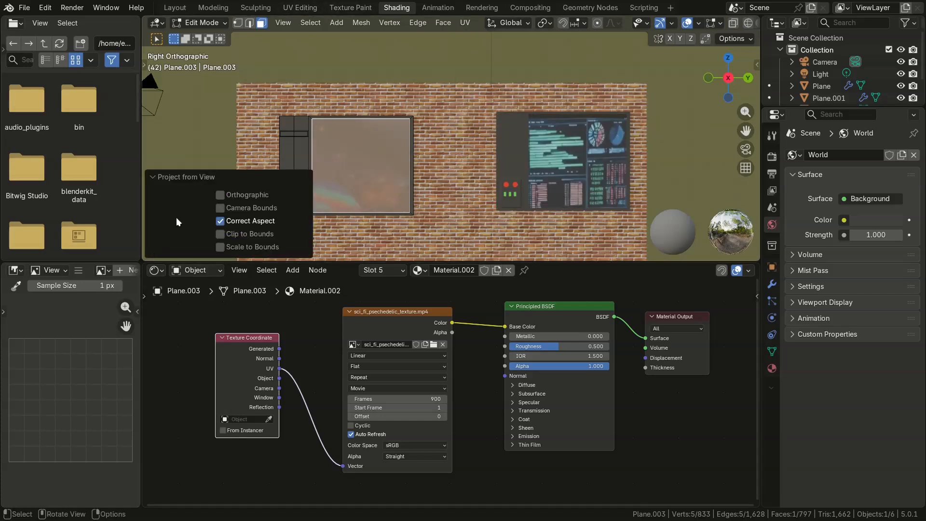
{"action": "left_click", "coordinate": [164, 177]}
{"action": "left_click", "coordinate": [300, 8]}
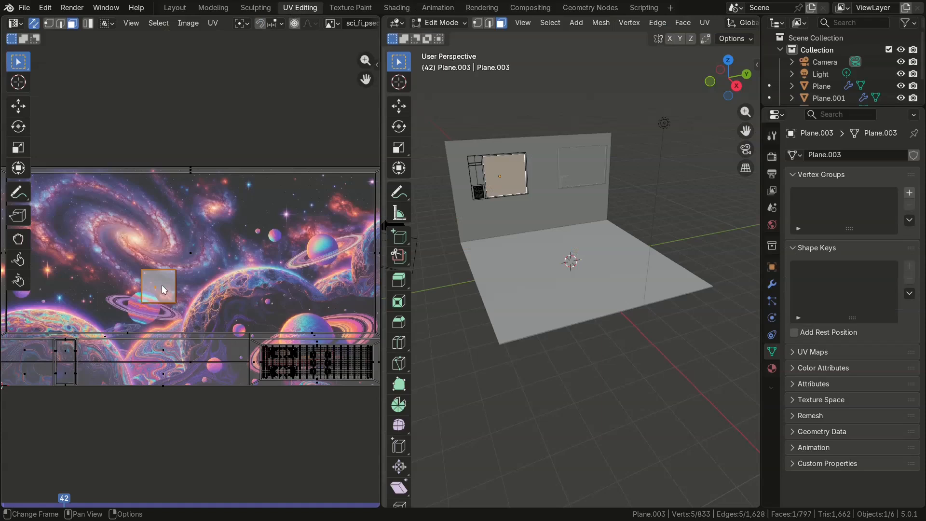
{"action": "key", "text": "s"}
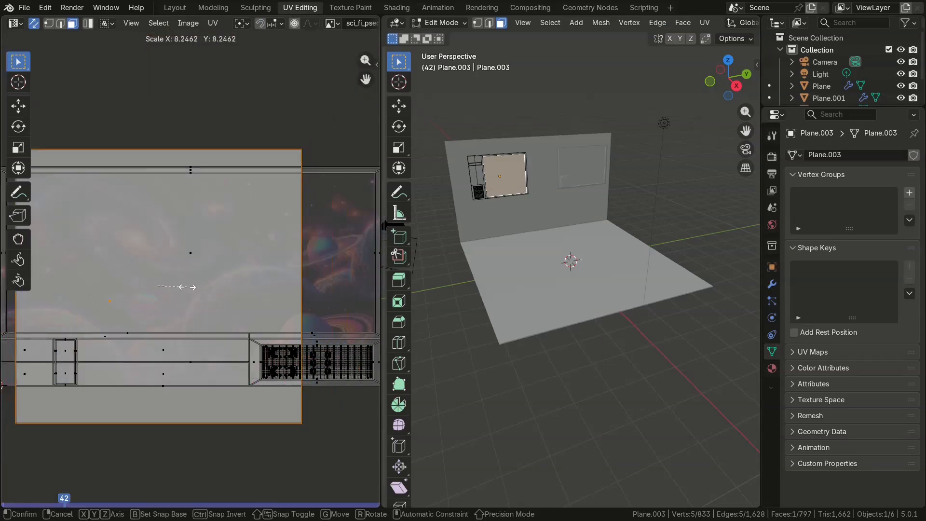
{"action": "left_click", "coordinate": [183, 286]}
Scale the recess face's UV island along Y and shift it vertically to fit the movie image's height
{"action": "key", "text": "s"}
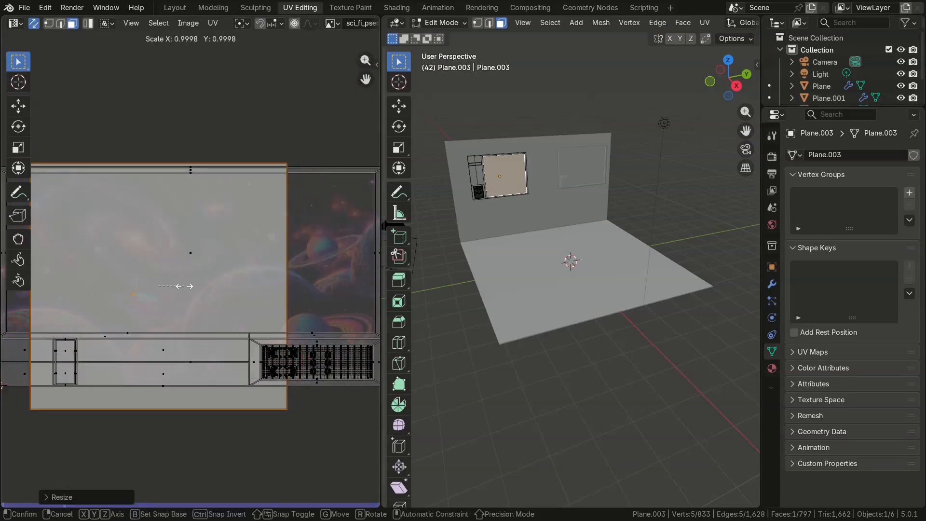
{"action": "key", "text": "y"}
{"action": "left_click", "coordinate": [180, 285]}
{"action": "key", "text": "g"}
{"action": "key", "text": "y"}
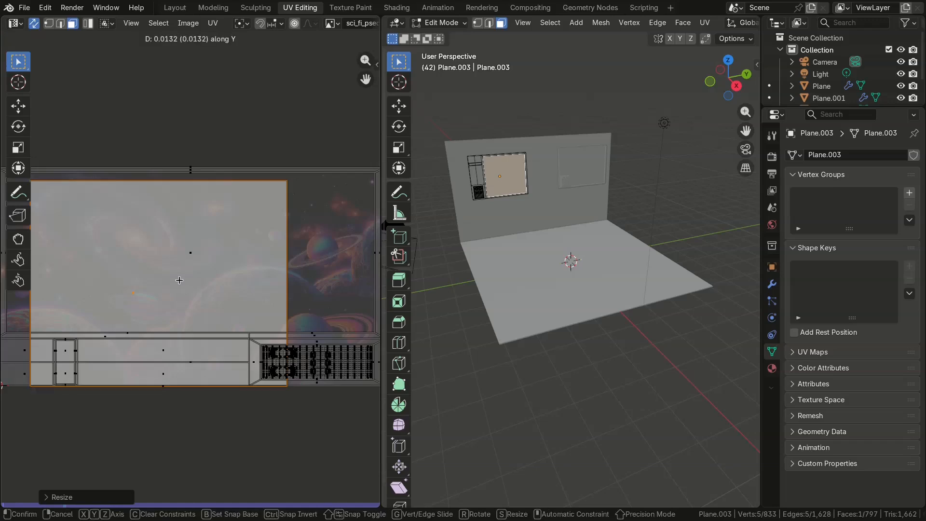
{"action": "left_click", "coordinate": [180, 272]}
Widen the recess face's UV island along X and move it sideways so its left edge lies inside the movie image
{"action": "scroll", "coordinate": [180, 272], "scroll_direction": "down", "scroll_amount": 1}
{"action": "scroll", "coordinate": [180, 272], "scroll_direction": "down", "scroll_amount": 1}
{"action": "key", "text": "s"}
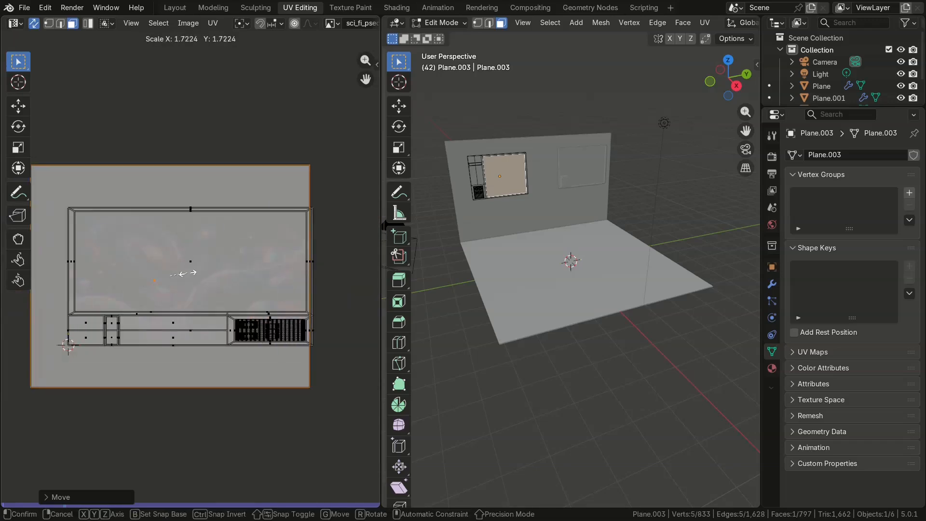
{"action": "key", "text": "x"}
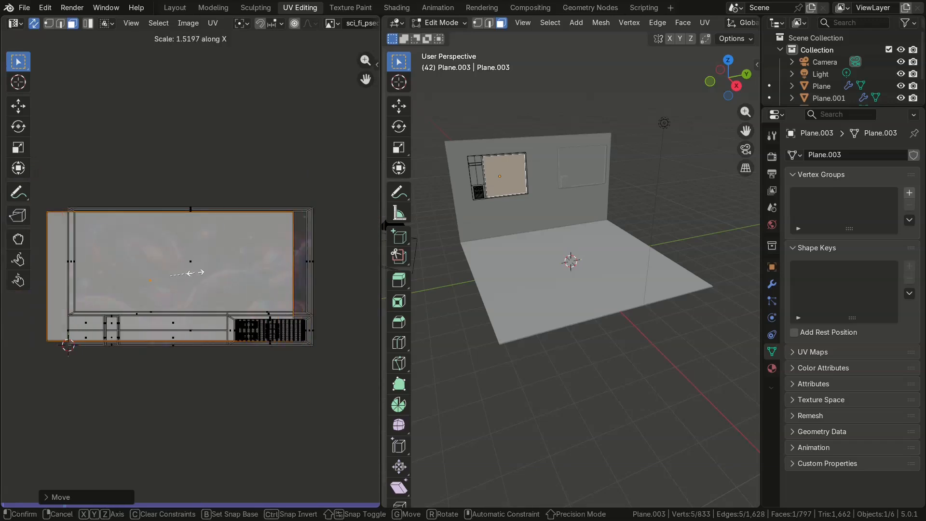
{"action": "left_click", "coordinate": [192, 274]}
{"action": "key", "text": "g"}
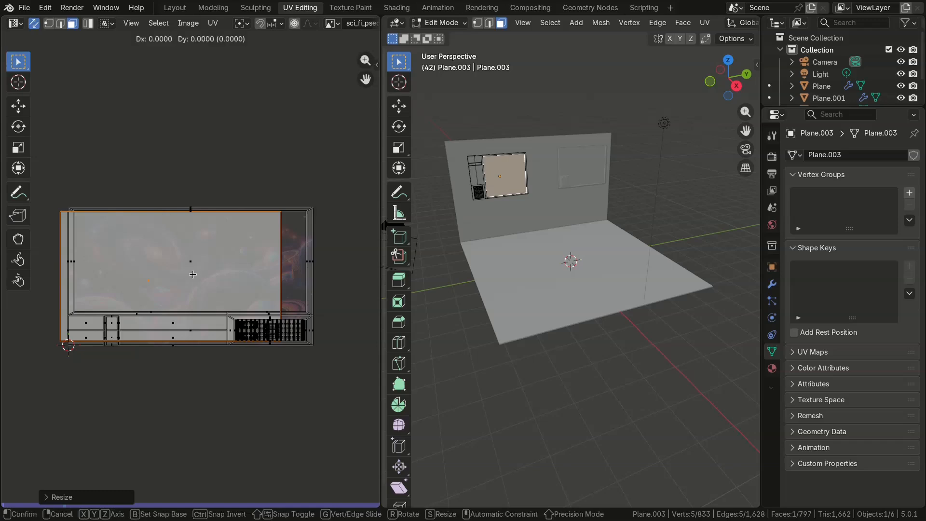
{"action": "left_click", "coordinate": [208, 275]}
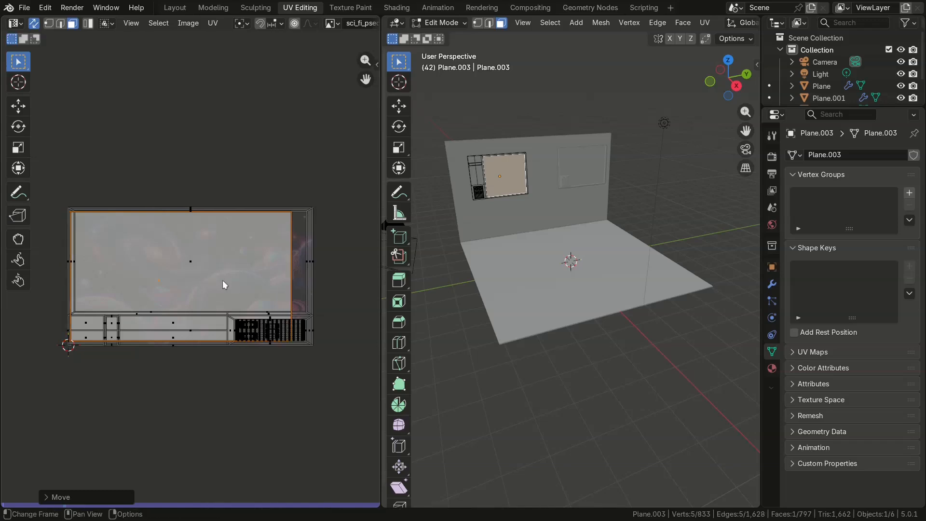
Stretch the UV island about 1.1 times more along X and slide it along X to span the movie image's full width
{"action": "key", "text": "s"}
{"action": "key", "text": "x"}
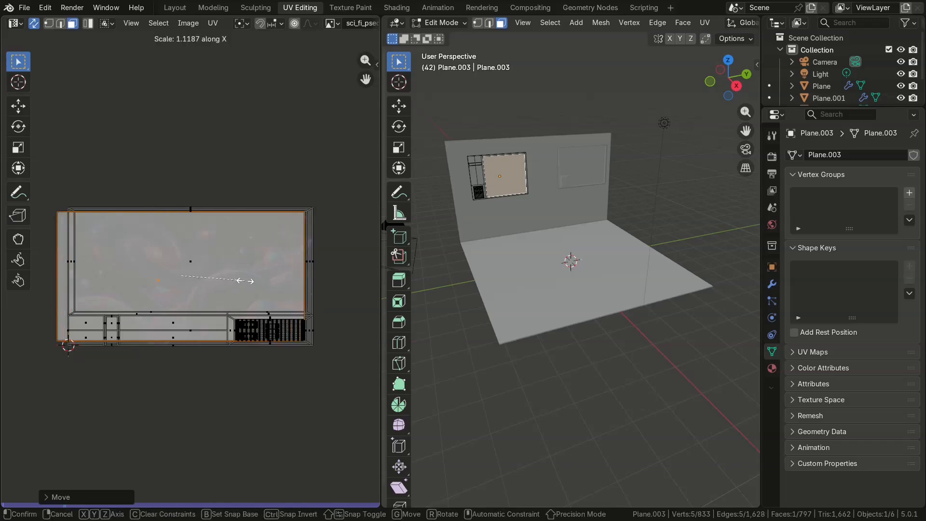
{"action": "left_click", "coordinate": [244, 284]}
{"action": "key", "text": "g"}
{"action": "key", "text": "x"}
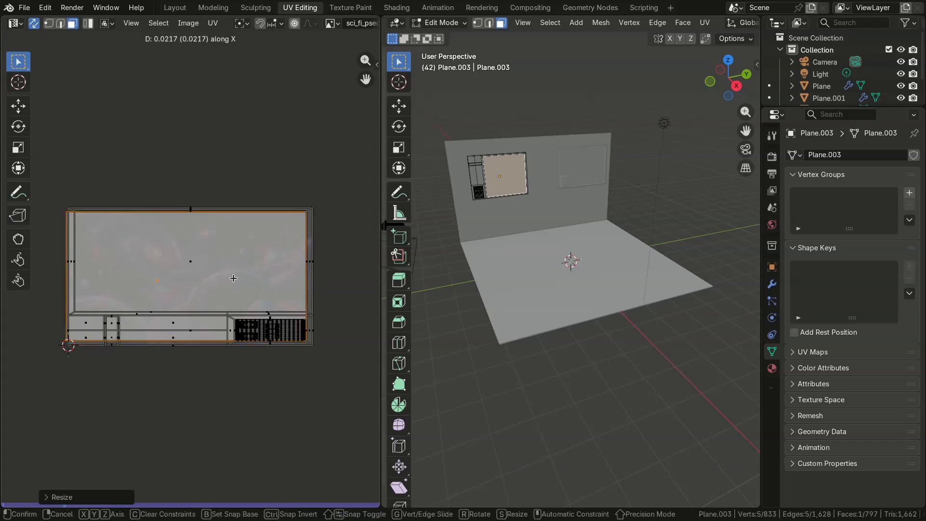
{"action": "left_click", "coordinate": [236, 278]}
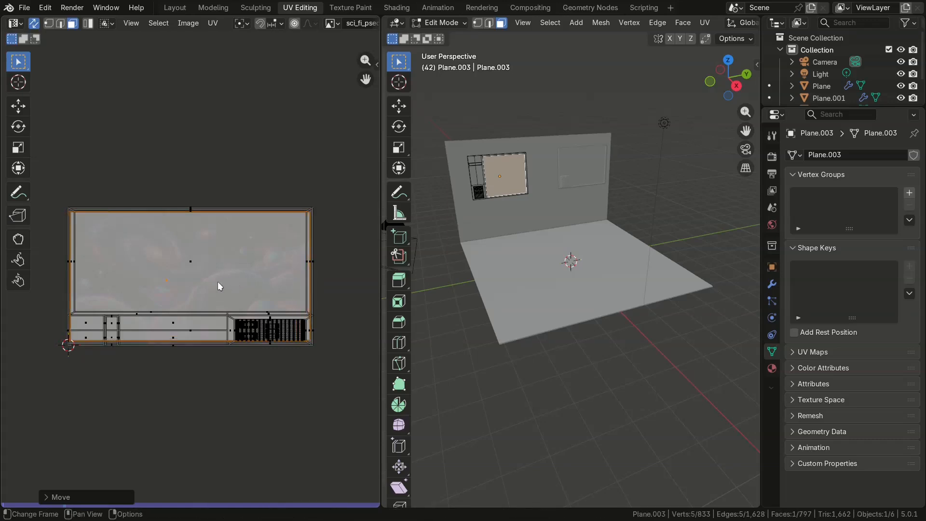
In the Layout workspace, play the animation to check the videos on both wall screens, and stop playback
{"action": "left_click", "coordinate": [175, 8]}
{"action": "middle_click_drag", "start_coordinate": [594, 283], "coordinate": [572, 290]}
{"action": "scroll", "coordinate": [399, 221], "scroll_direction": "up", "scroll_amount": 5}
{"action": "key", "text": "space"}
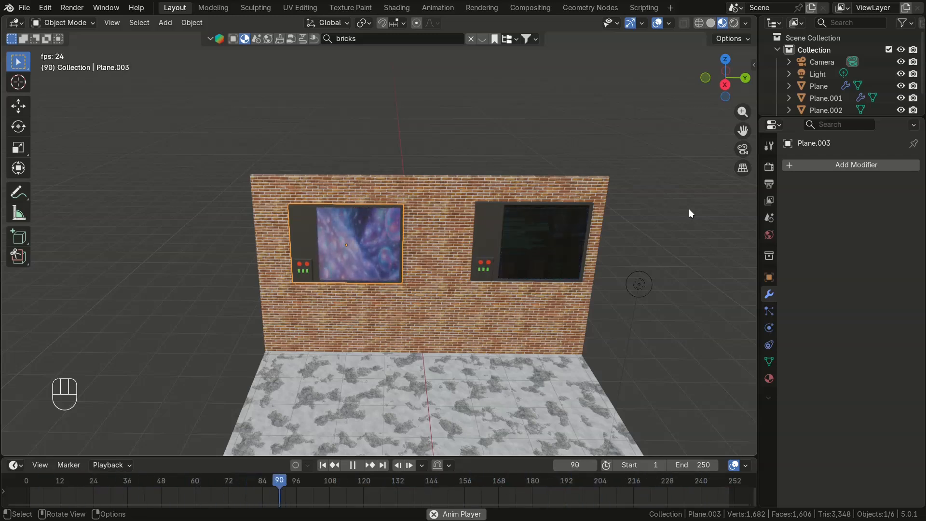
{"action": "left_click", "coordinate": [353, 465]}
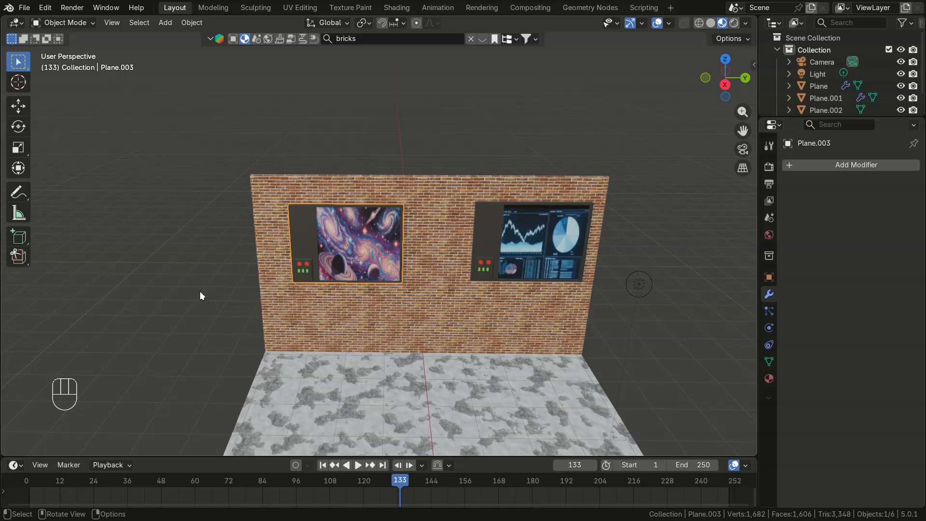